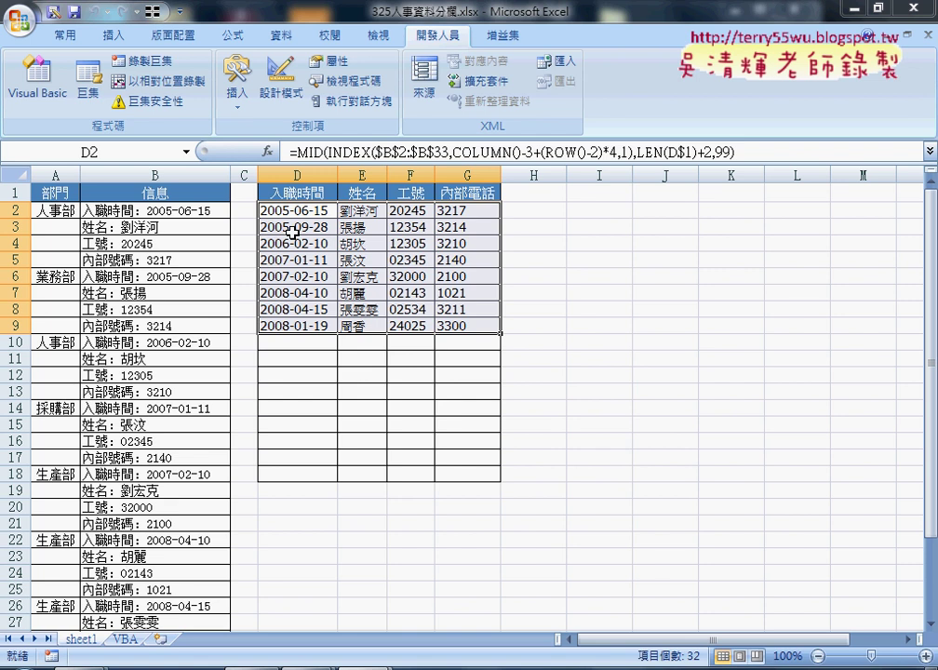
Step: Annotate the D2 splitting formula, marking COLUMN, ROW, INDEX and MID as numbered steps
click(300, 211)
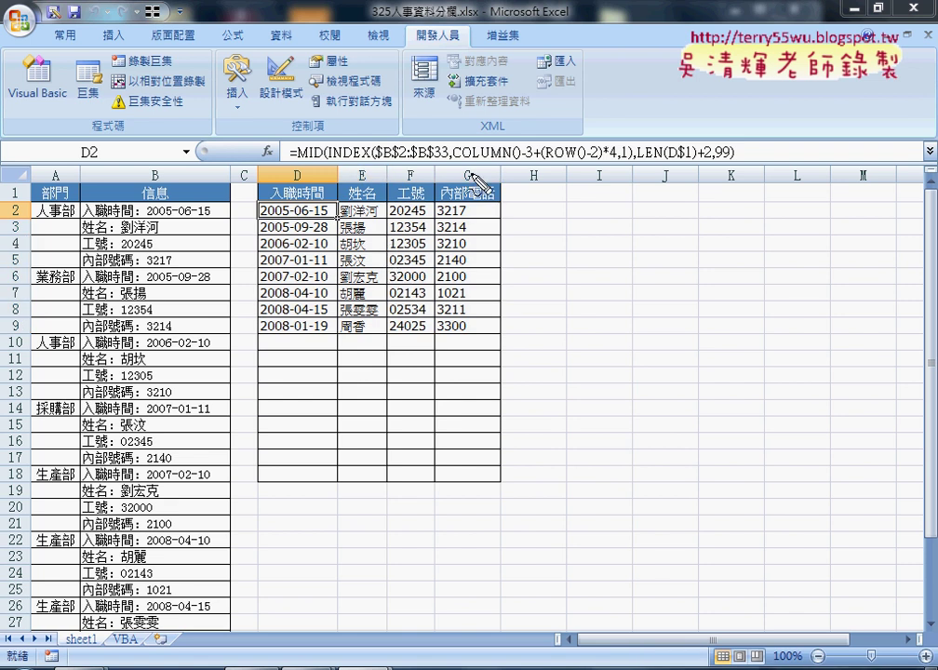
drag(465, 164, 486, 160)
drag(485, 115, 485, 140)
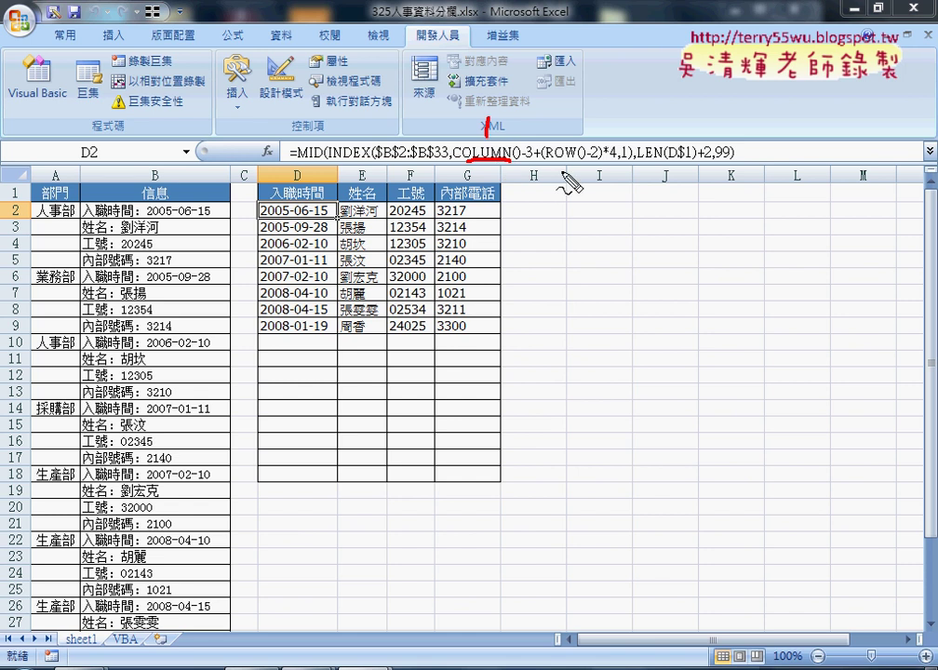
drag(552, 162, 565, 158)
drag(558, 113, 581, 128)
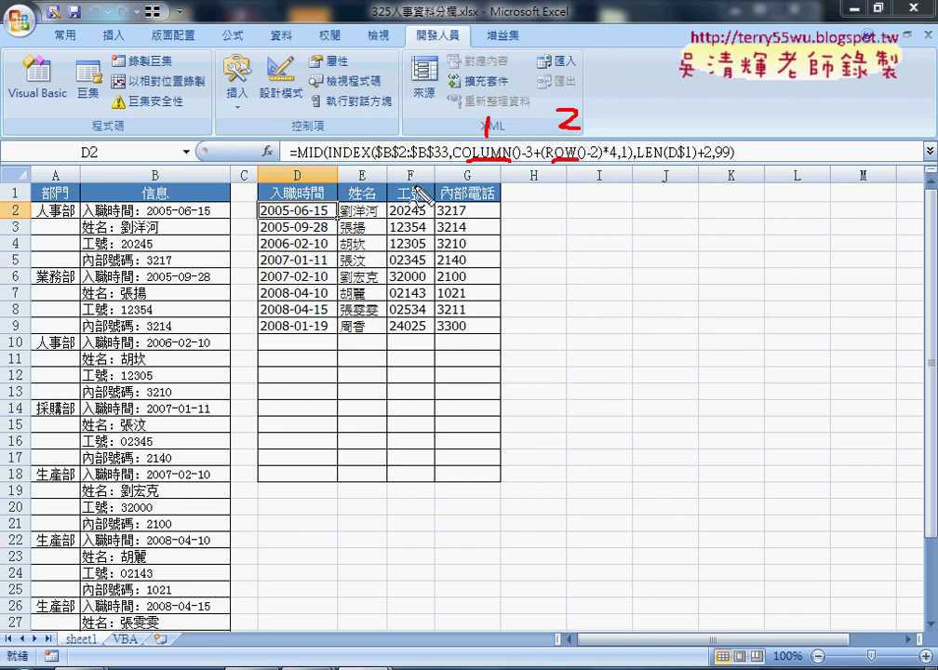
drag(353, 114, 366, 135)
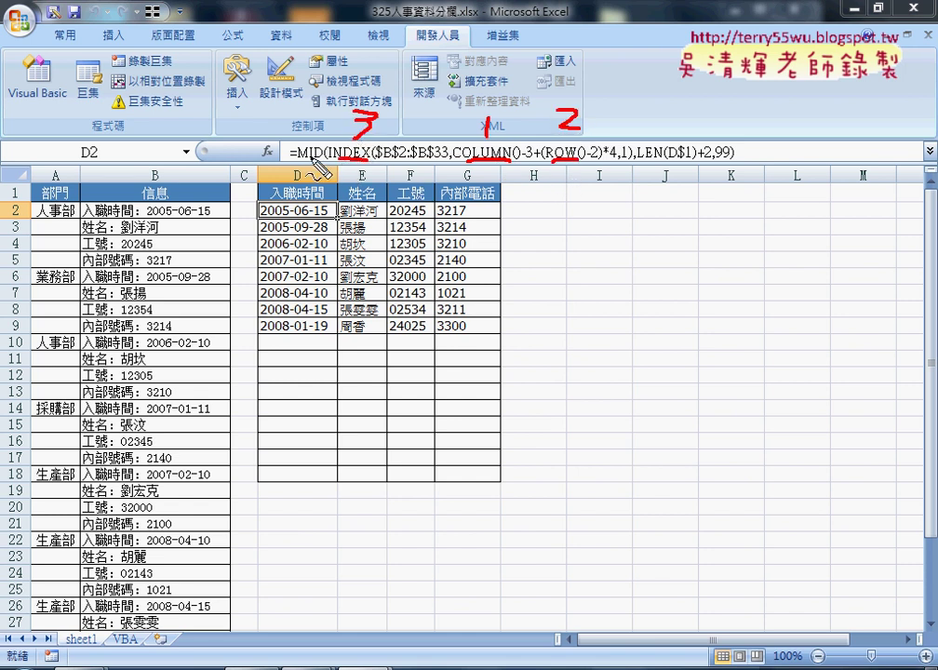
drag(298, 160, 322, 158)
mouse_move(309, 109)
mouse_down()
mouse_move(326, 124)
mouse_move(316, 133)
mouse_up()
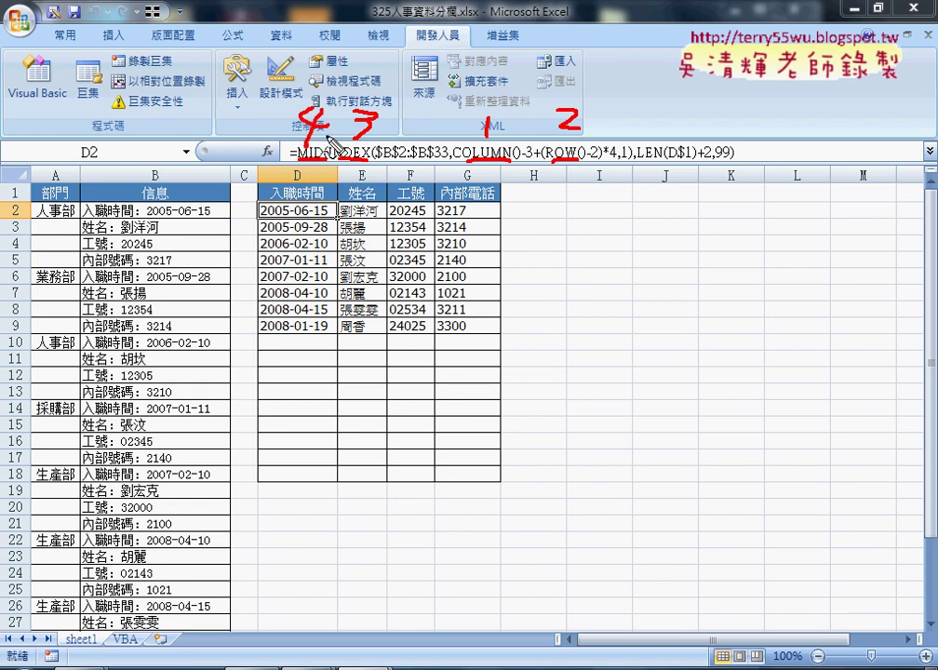
Step: Mark LEN as step 5, the $B$2:$B$33 range and the outer MID, then clear the annotations
drag(476, 160, 509, 160)
drag(637, 160, 666, 160)
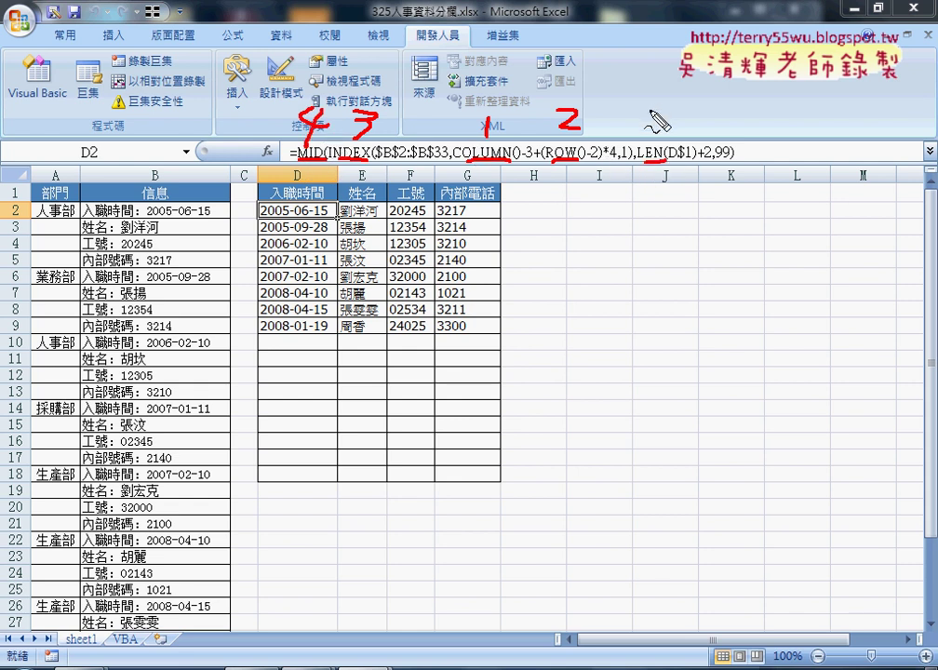
mouse_move(661, 108)
mouse_down()
mouse_move(653, 124)
mouse_move(674, 107)
mouse_up()
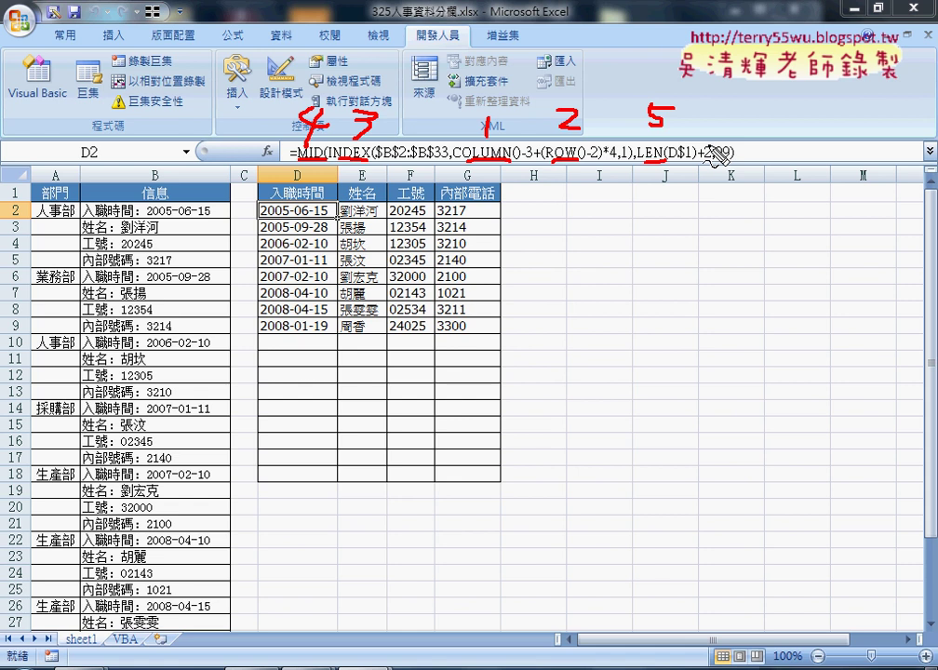
drag(375, 160, 443, 160)
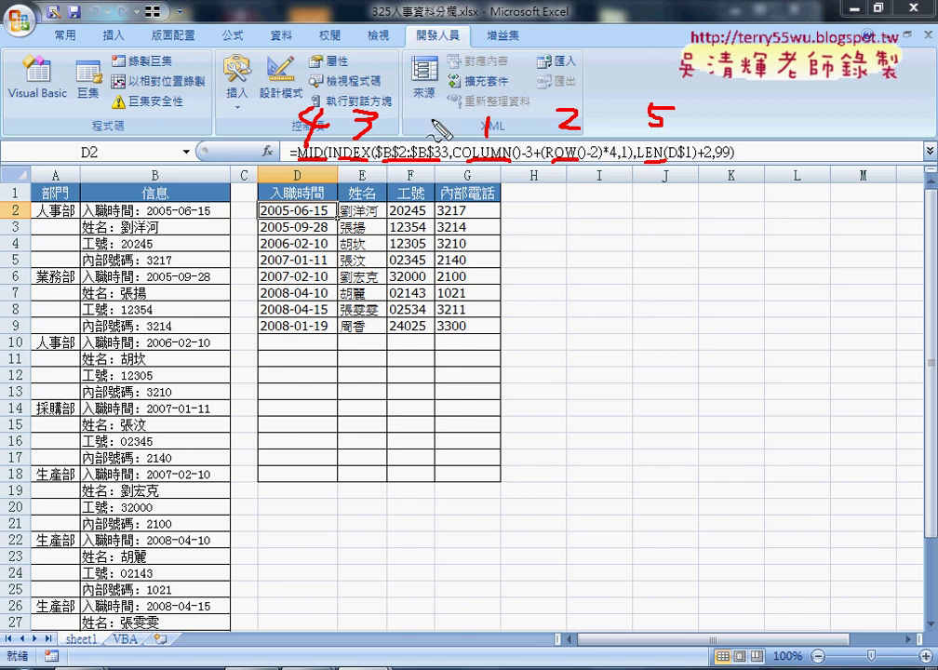
drag(277, 121, 257, 166)
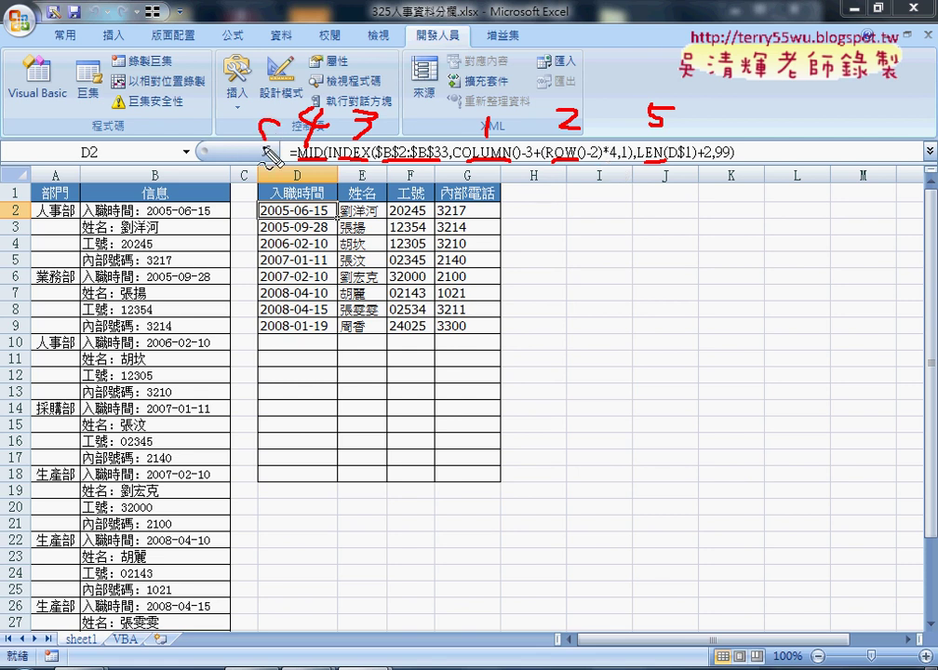
drag(765, 118, 760, 153)
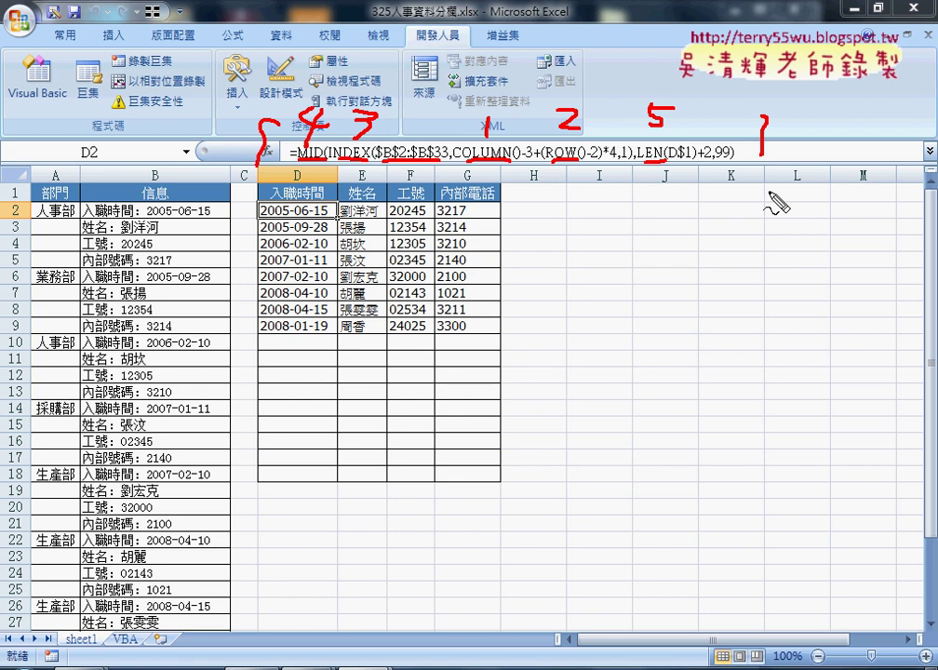
key(Escape)
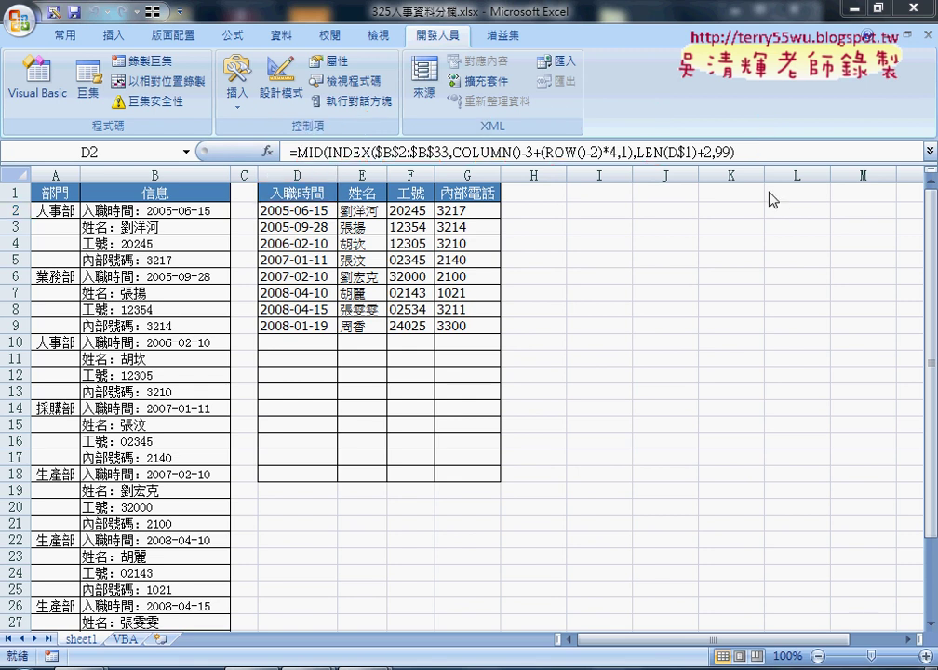
Step: On the VBA sheet, run the 人事分欄 macro, clear D2:G9 with 清除, and run it again
click(240, 651)
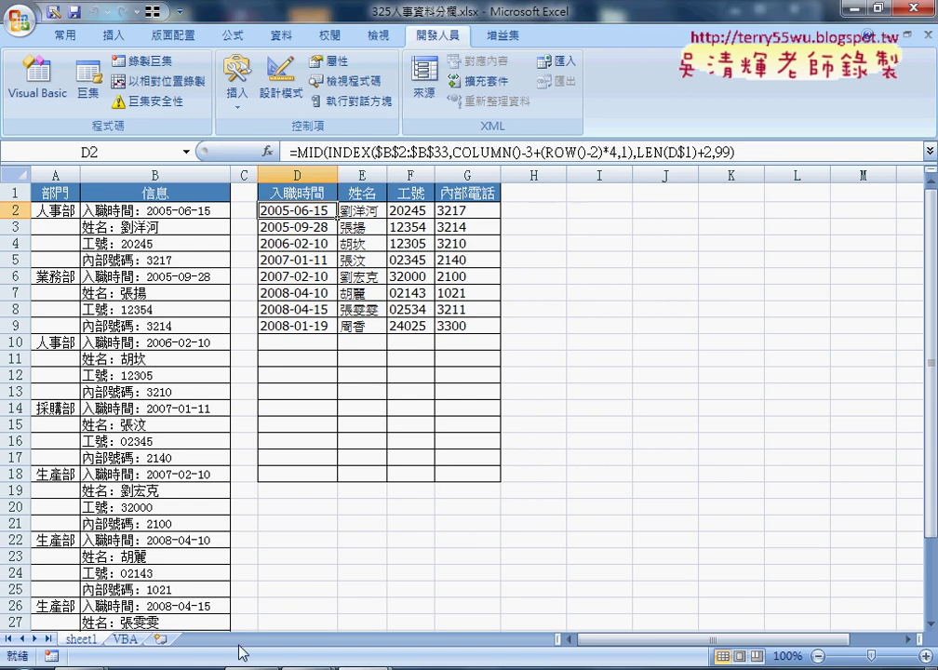
click(124, 640)
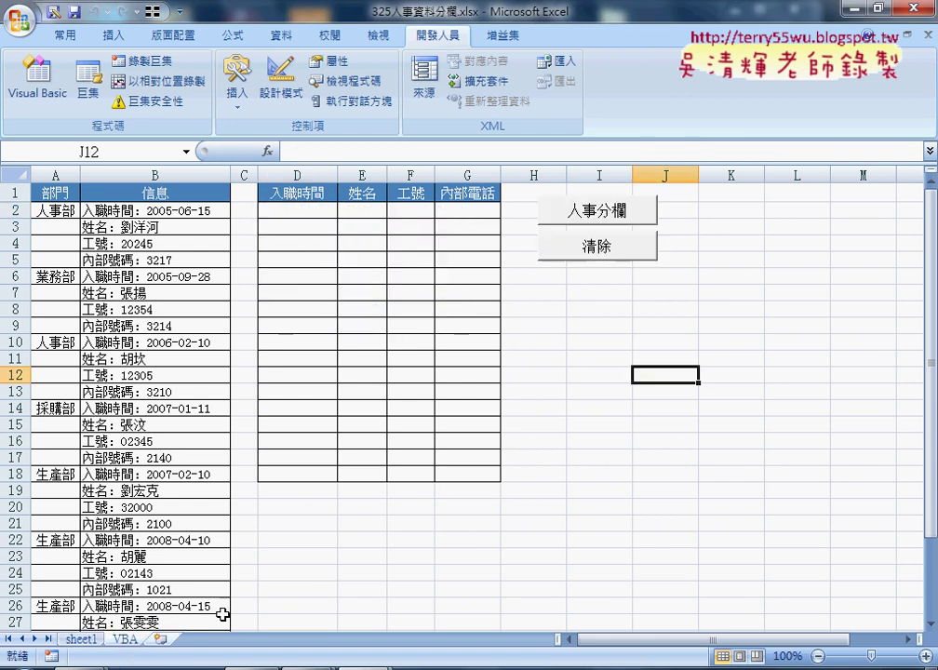
click(599, 213)
click(600, 243)
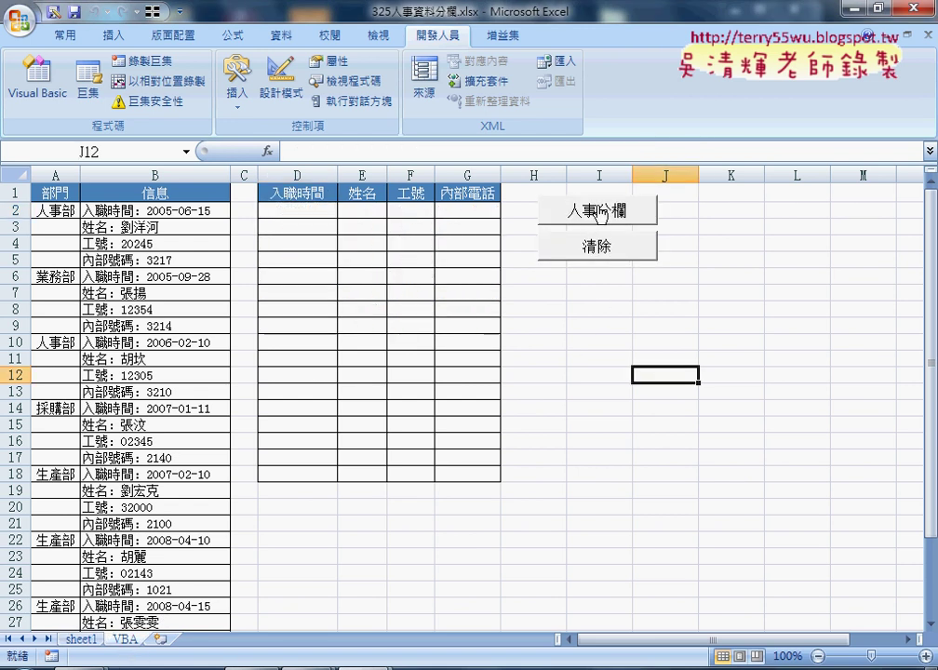
click(600, 213)
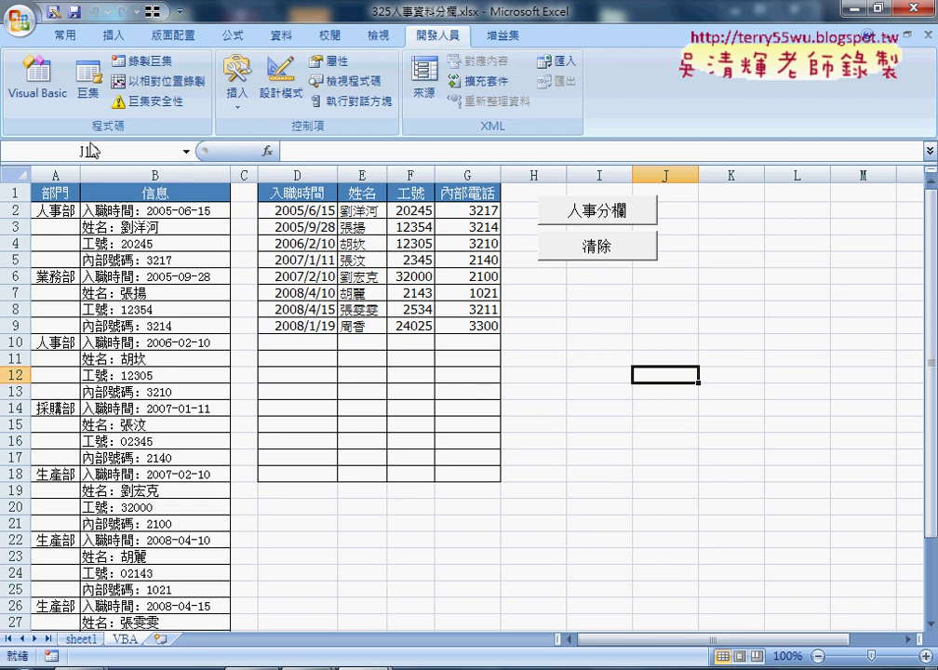
Step: Open the Visual Basic editor on Module1 and delete the loop body of Sub 人事分欄
click(41, 95)
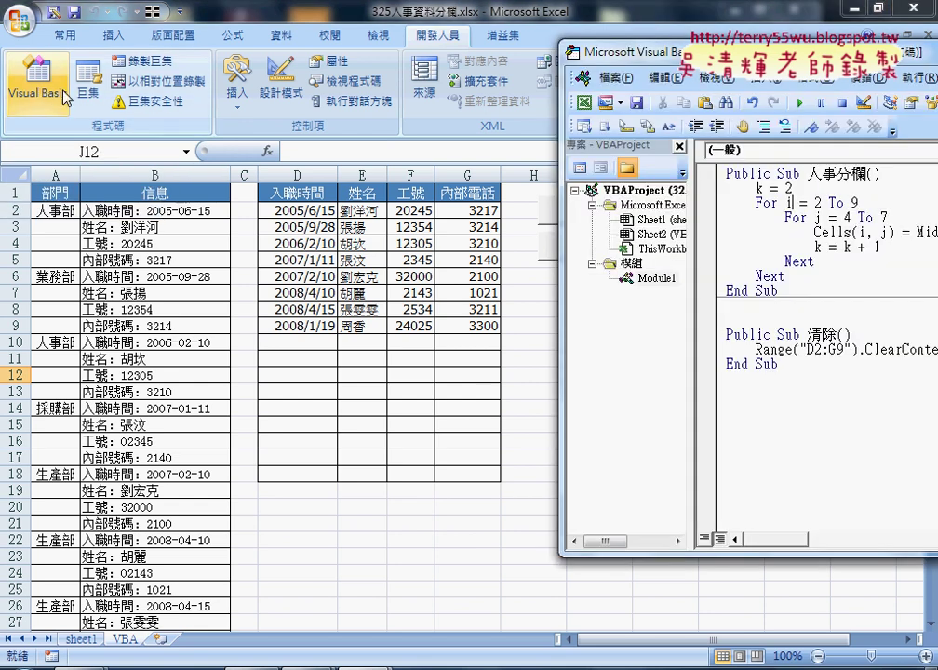
mouse_move(614, 57)
mouse_down()
mouse_move(345, 93)
mouse_move(87, 79)
mouse_up()
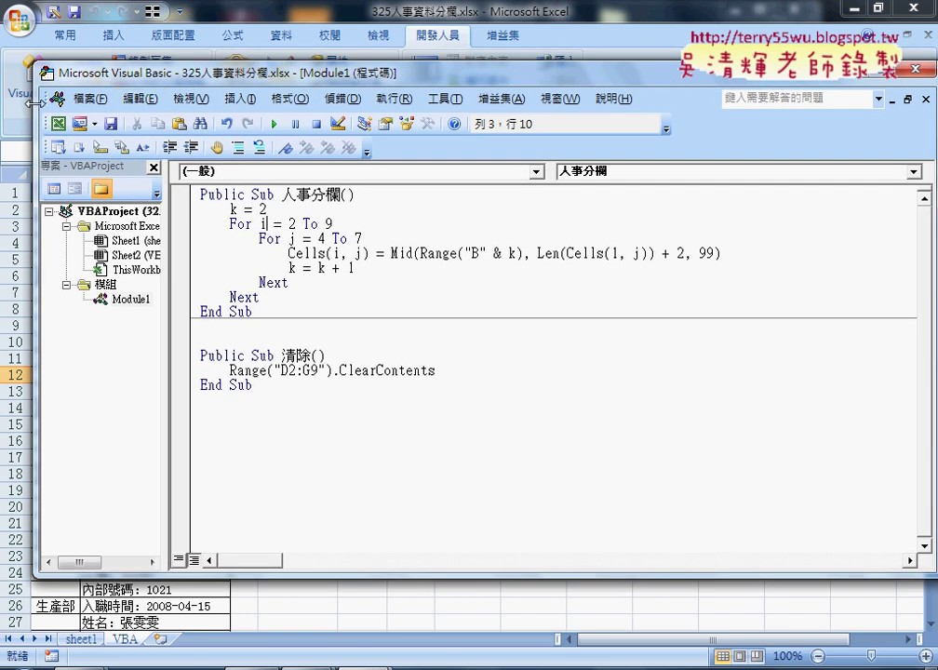
mouse_move(132, 78)
mouse_down()
mouse_move(255, 78)
mouse_move(150, 73)
mouse_up()
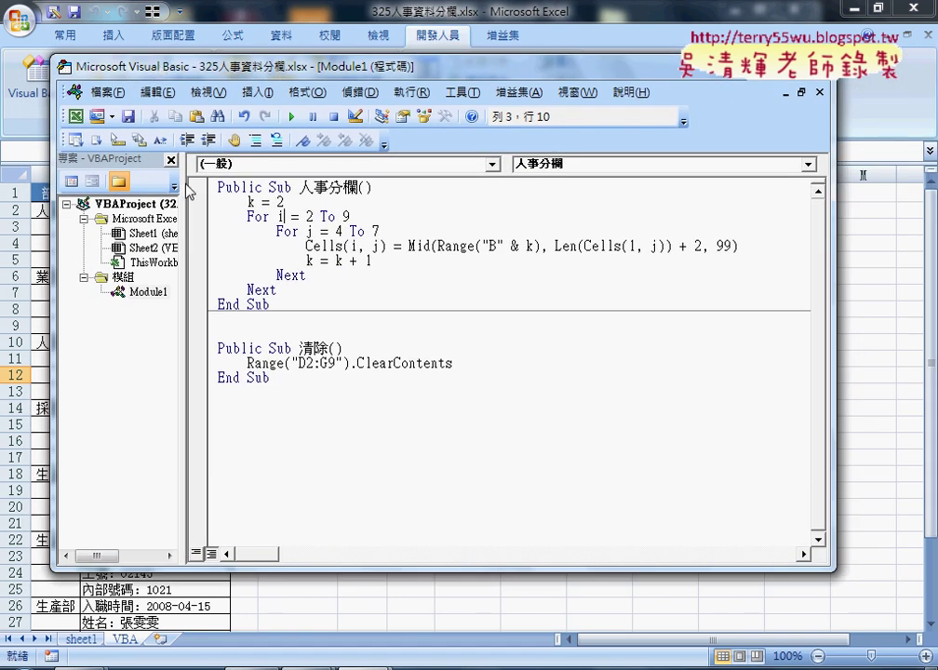
click(148, 292)
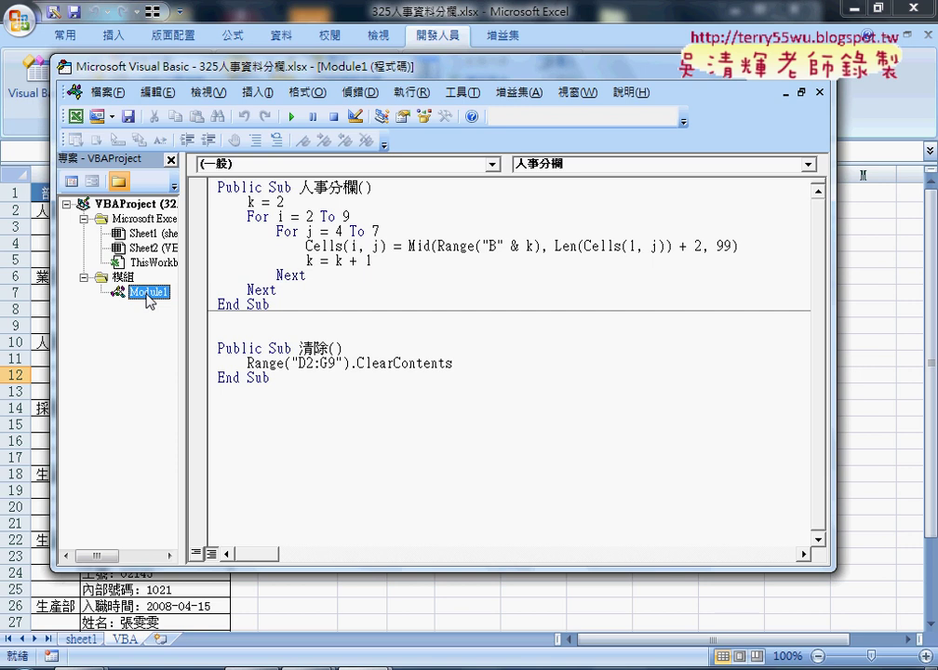
drag(317, 288, 195, 208)
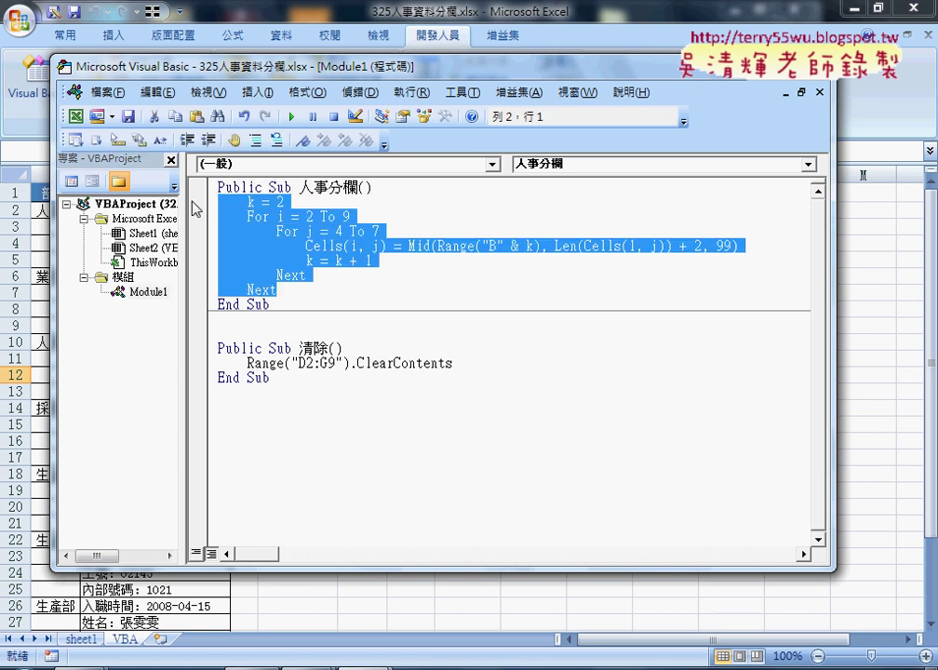
key(Delete)
Step: Start Insert > Procedure, cancel it, and reposition the editor window over the sheet
click(257, 92)
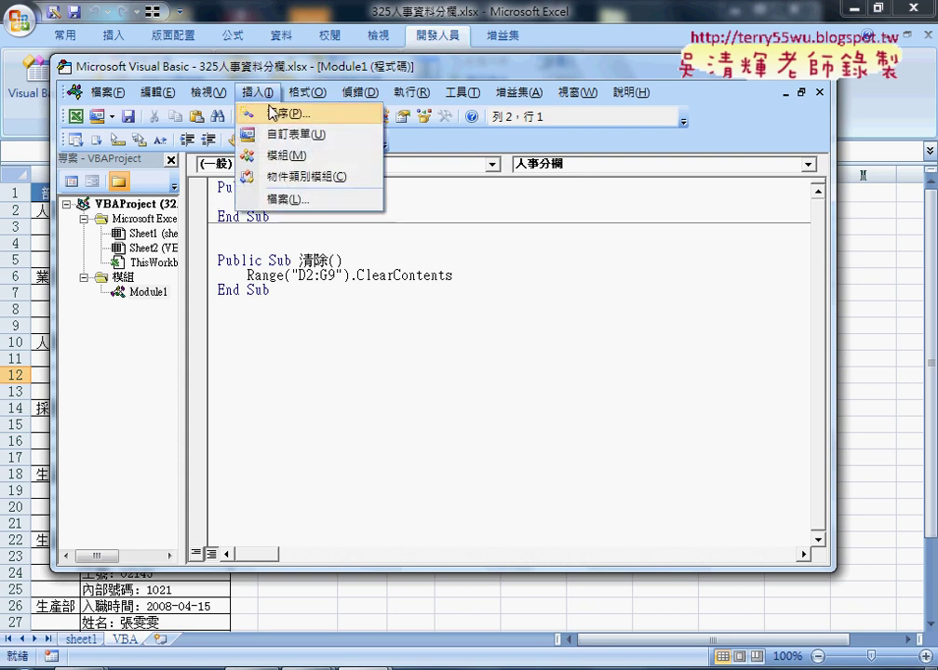
click(270, 111)
drag(384, 151, 257, 228)
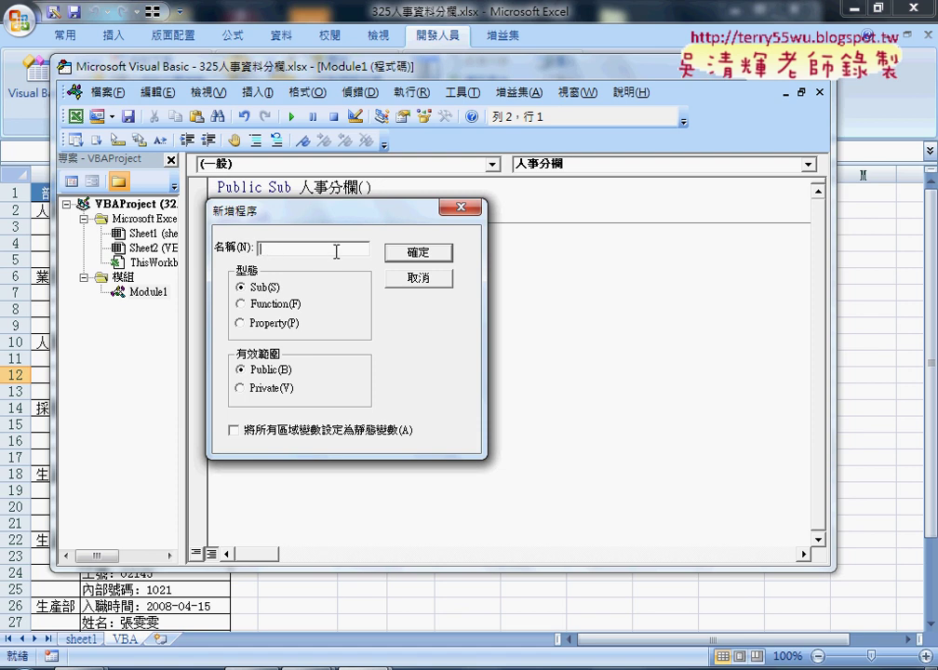
click(418, 278)
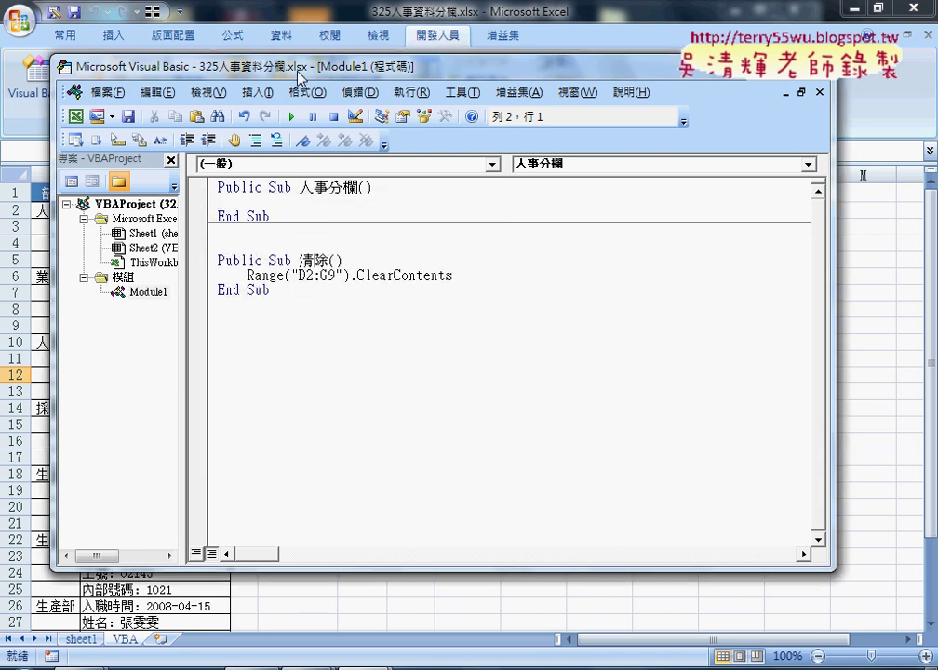
mouse_move(300, 68)
mouse_down()
mouse_move(510, 273)
mouse_move(462, 216)
mouse_up()
click(447, 420)
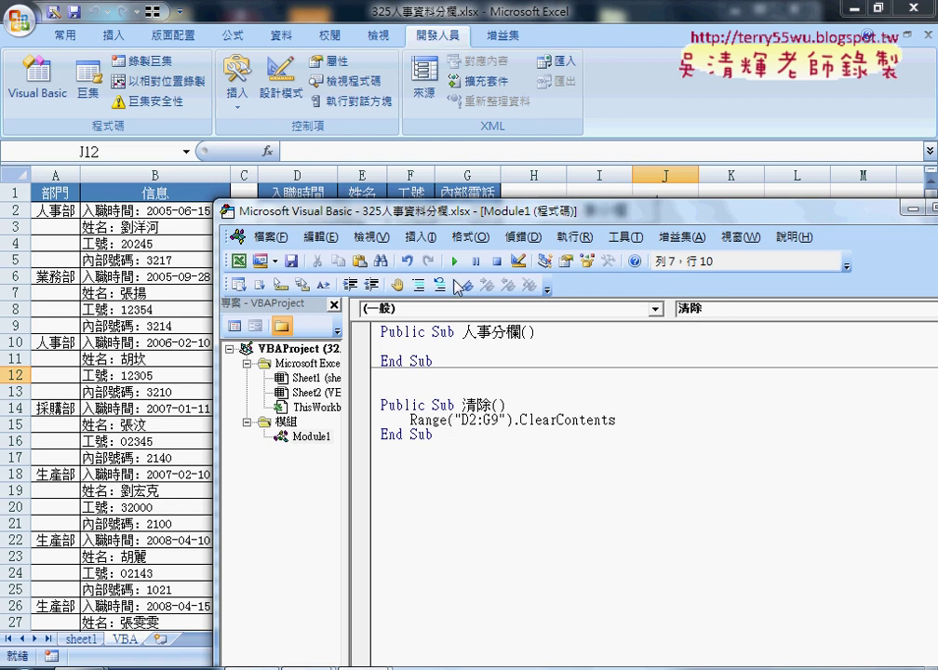
drag(449, 223, 475, 292)
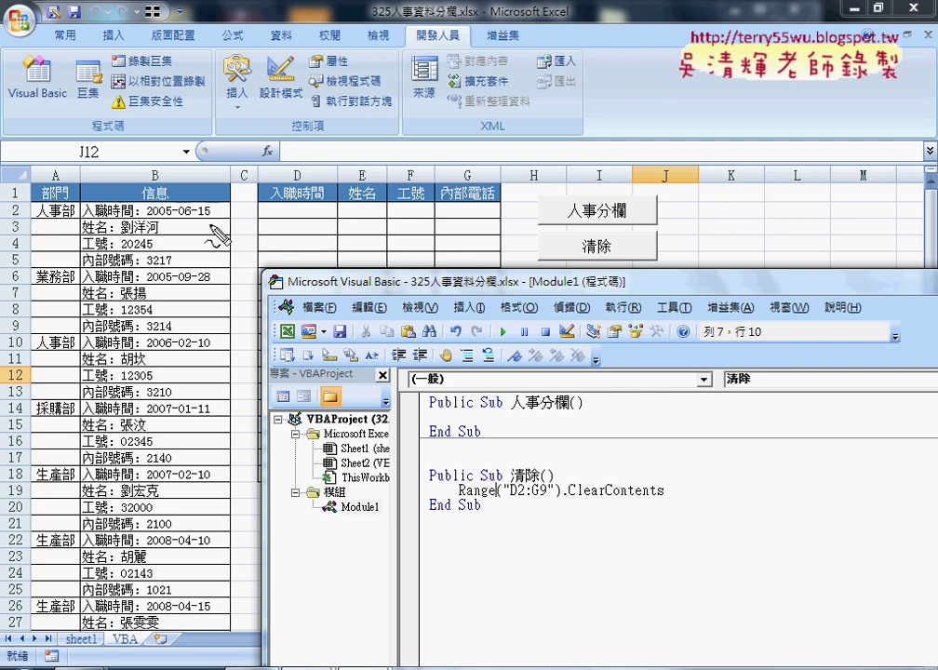
drag(216, 220, 320, 215)
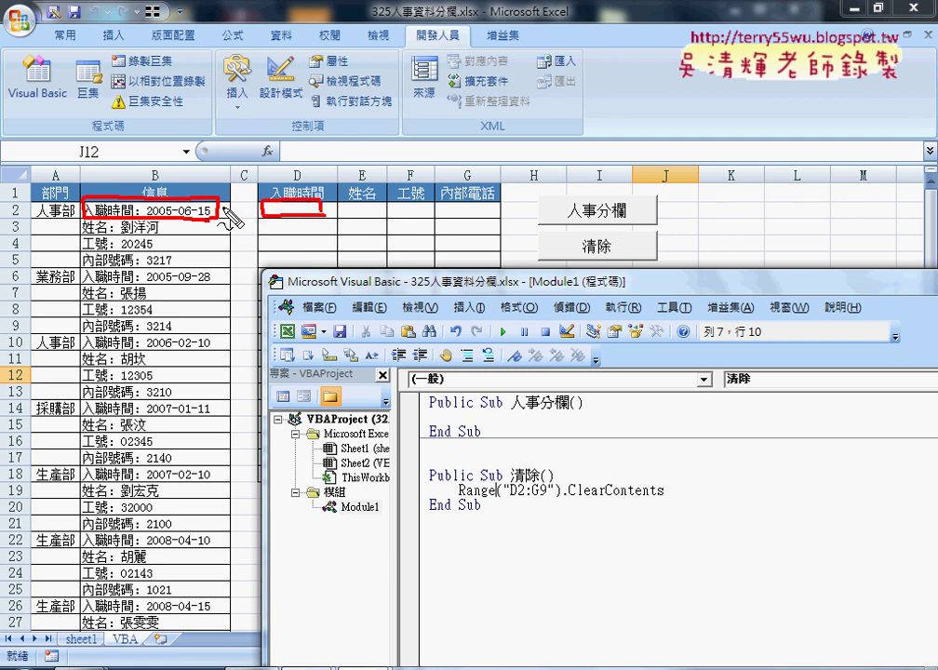
drag(220, 211, 262, 211)
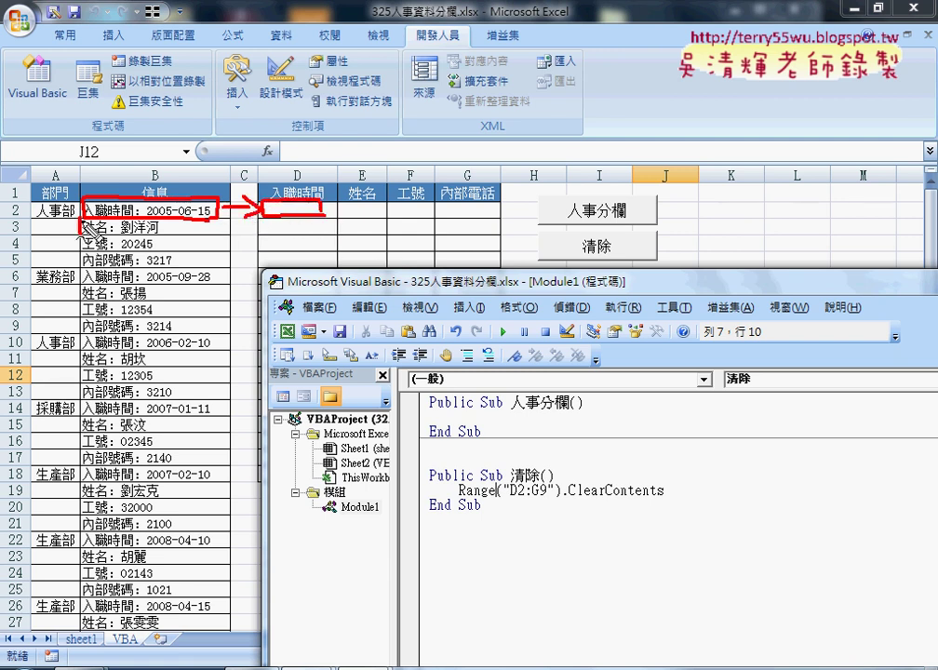
drag(87, 232, 175, 223)
drag(338, 202, 347, 223)
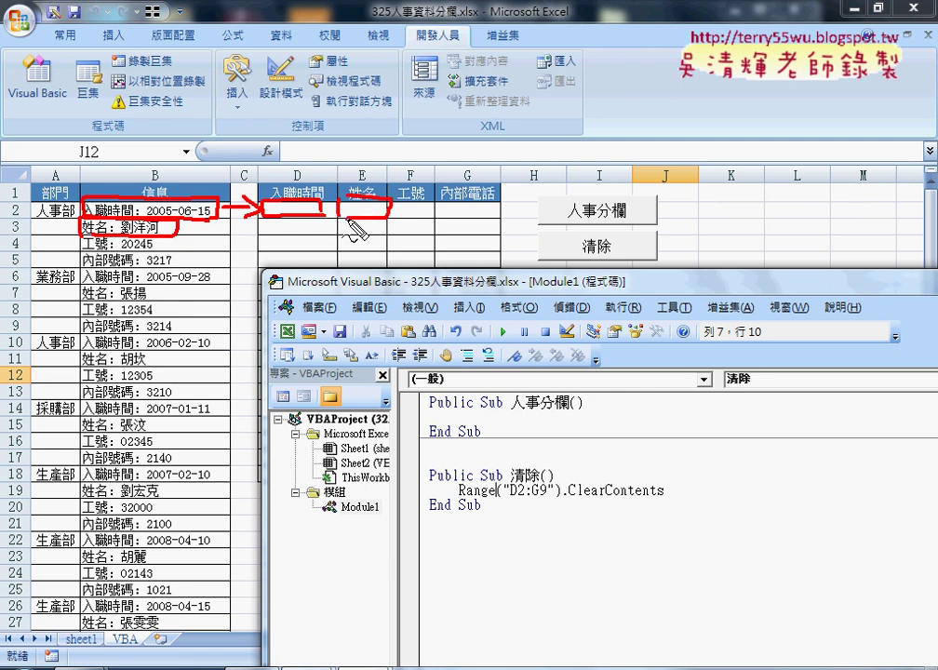
key(Escape)
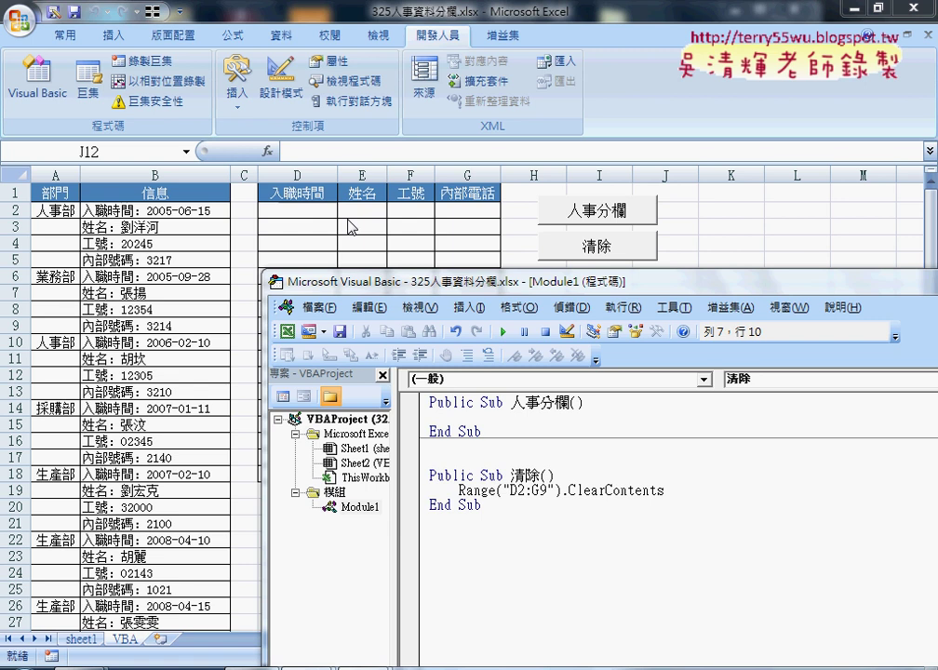
click(501, 401)
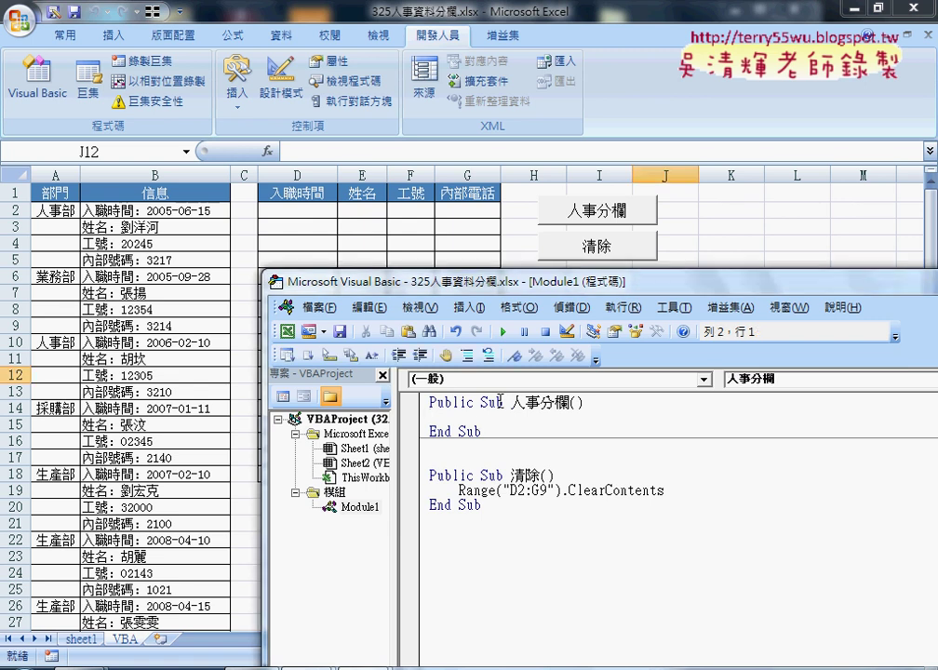
Step: Write the indented line Cells(2, 4) = Range("B2") inside Sub 人事分欄
key(Tab)
text(c)
text(ells)
text(()
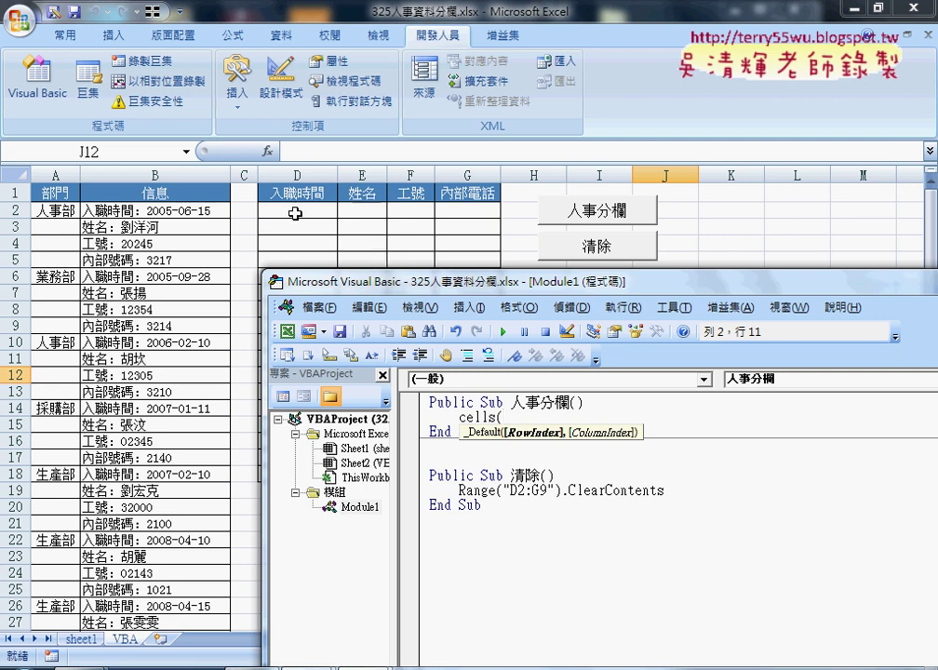
text(2,)
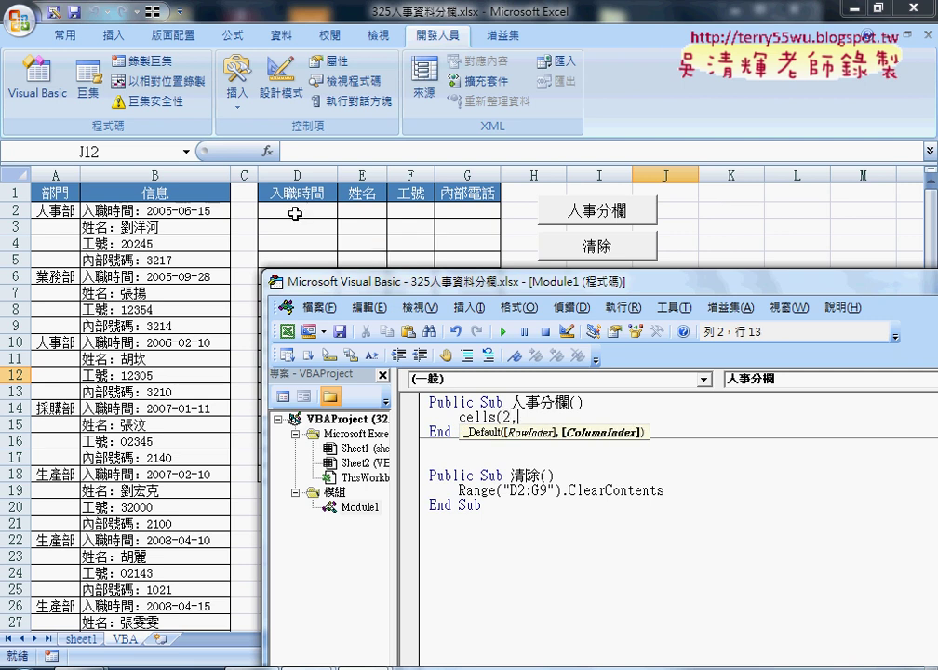
text(4)
text()=)
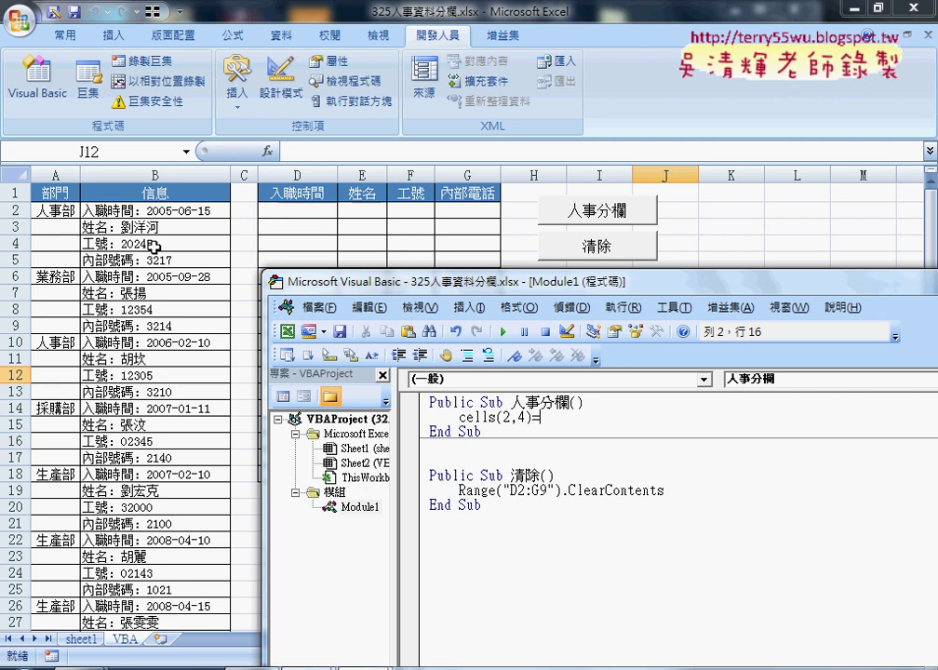
text(ra)
text(nge)
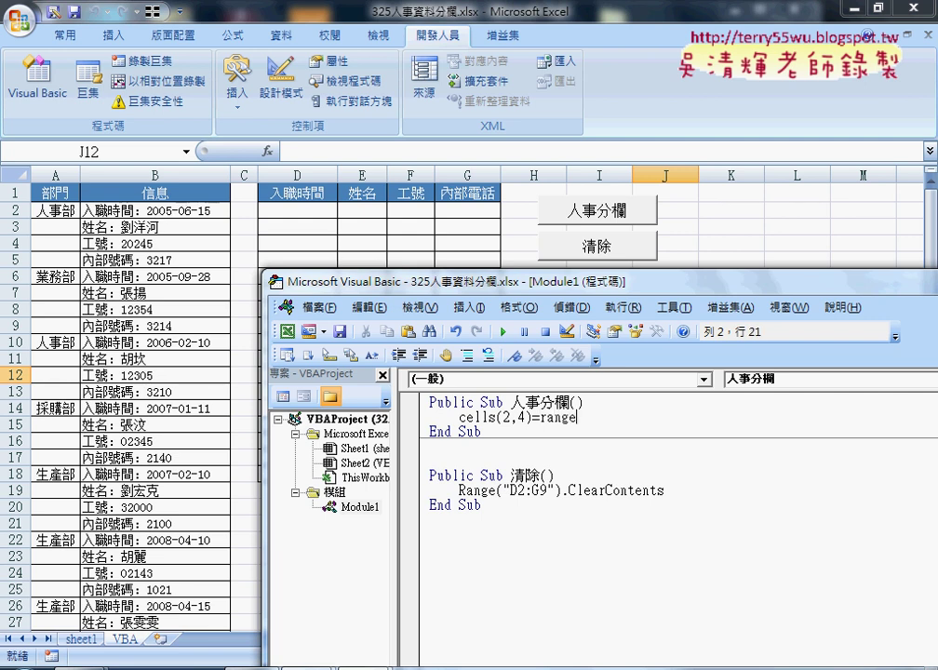
text((")
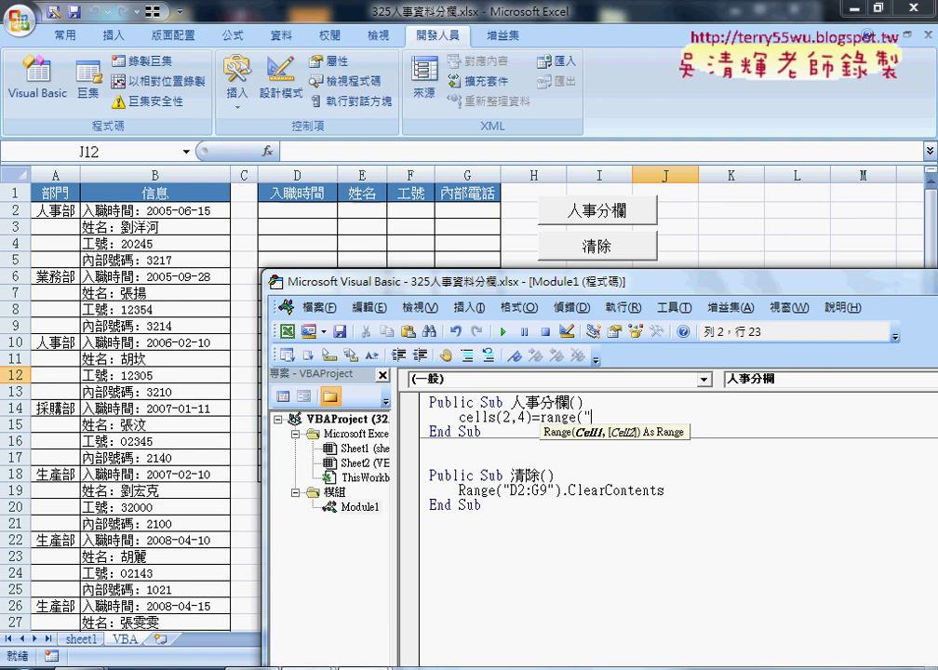
text(B2"))
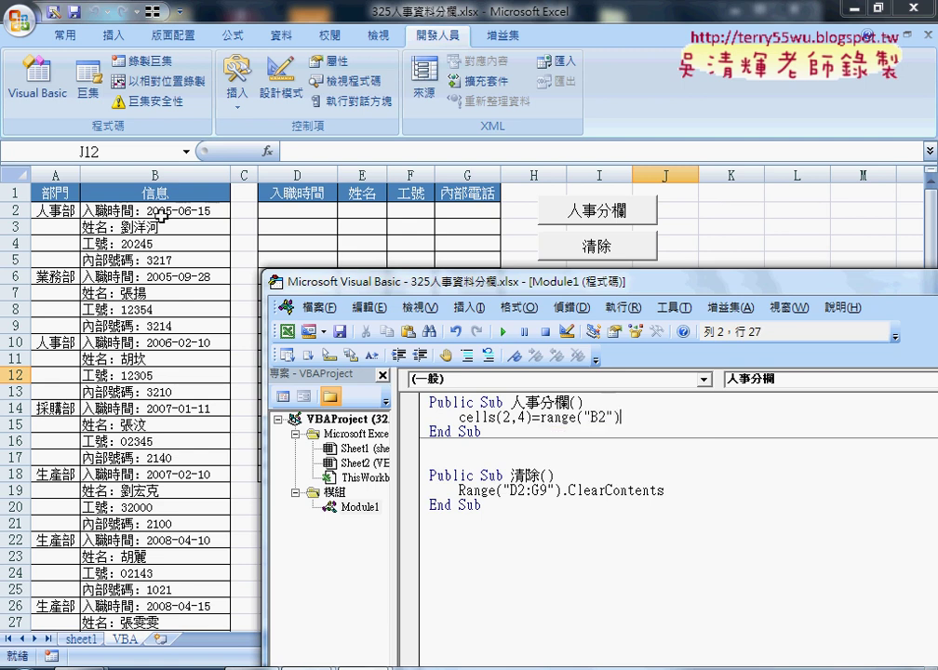
drag(511, 475, 495, 490)
click(485, 417)
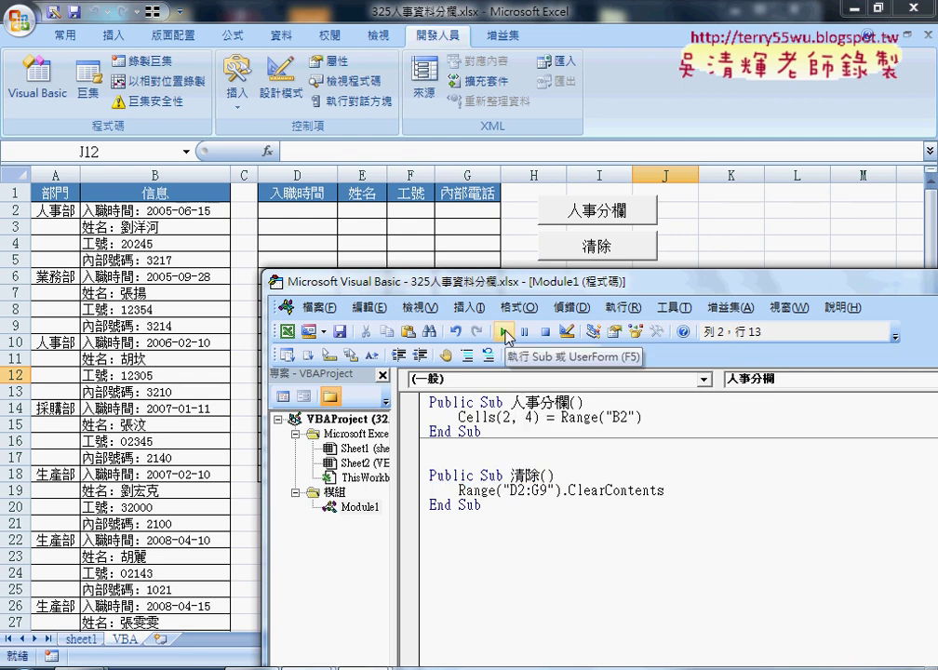
Step: Run the macro so D2 shows B2's hire date, then duplicate the Cells(2, 4) line
click(504, 332)
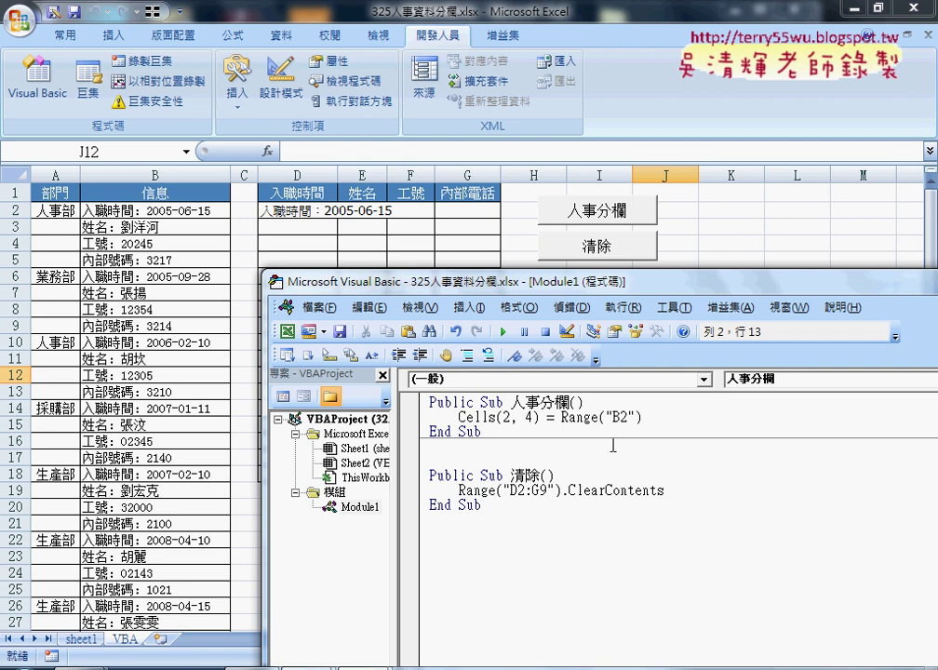
click(644, 417)
key(Return)
drag(643, 417, 459, 417)
key(ctrl+c)
key(Down)
key(ctrl+v)
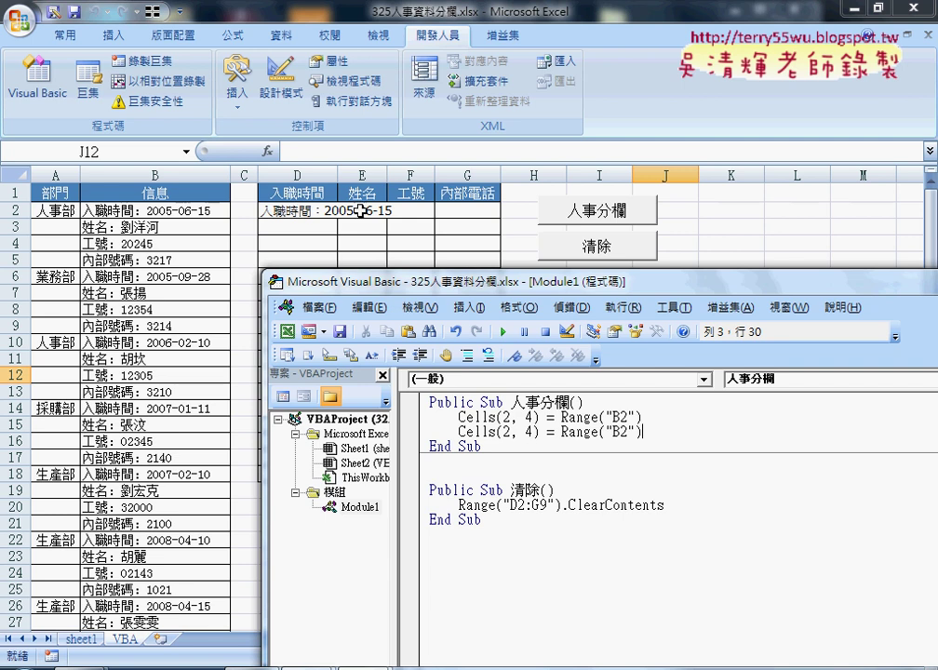
Step: Edit the duplicate into Cells(2, 5) = Range("B3")
double_click(528, 432)
text(5)
double_click(623, 432)
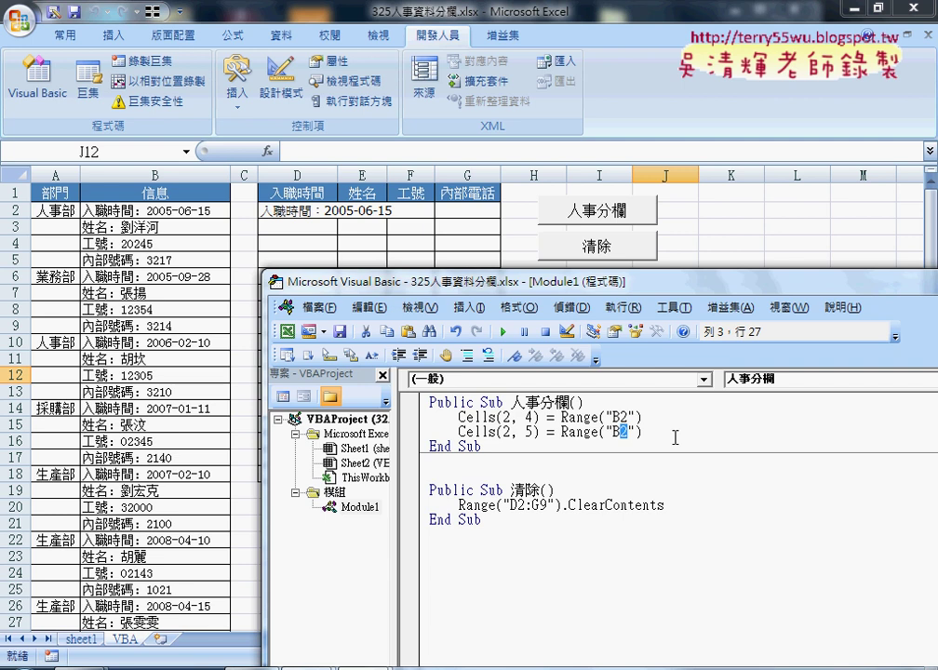
text(3)
click(667, 432)
click(520, 424)
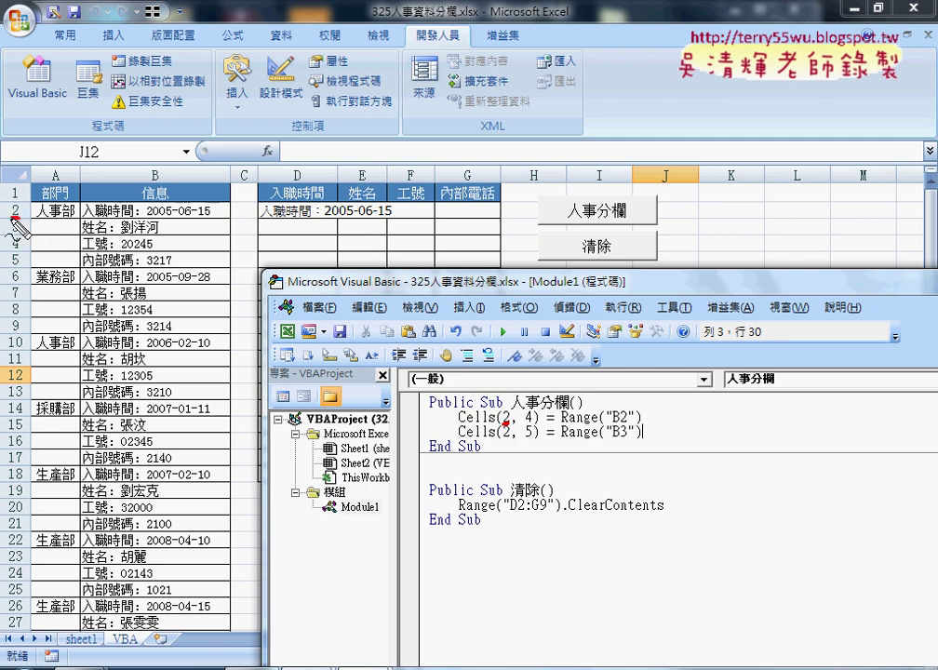
drag(20, 198, 22, 200)
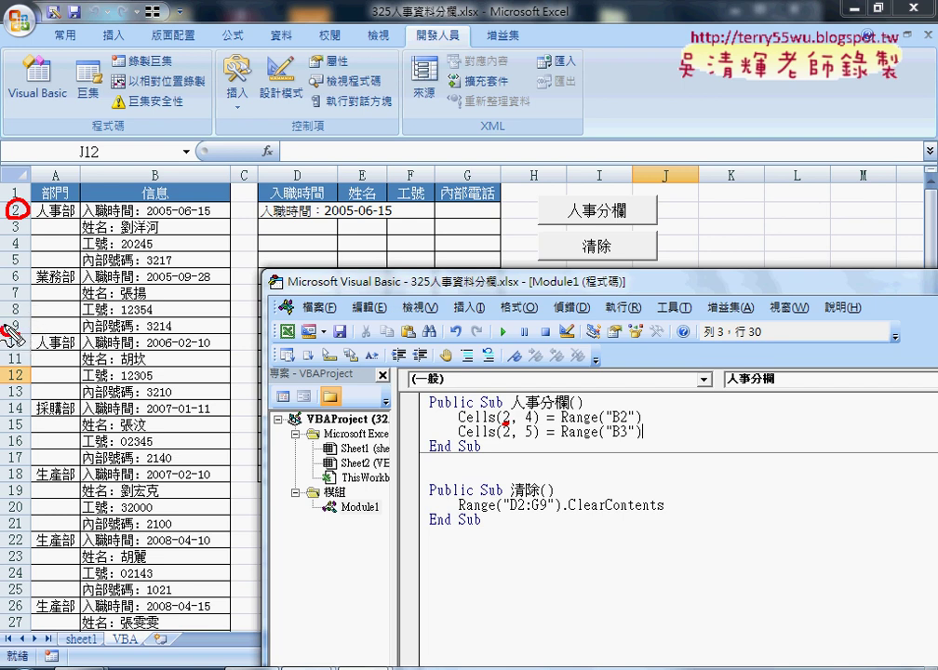
drag(20, 319, 22, 332)
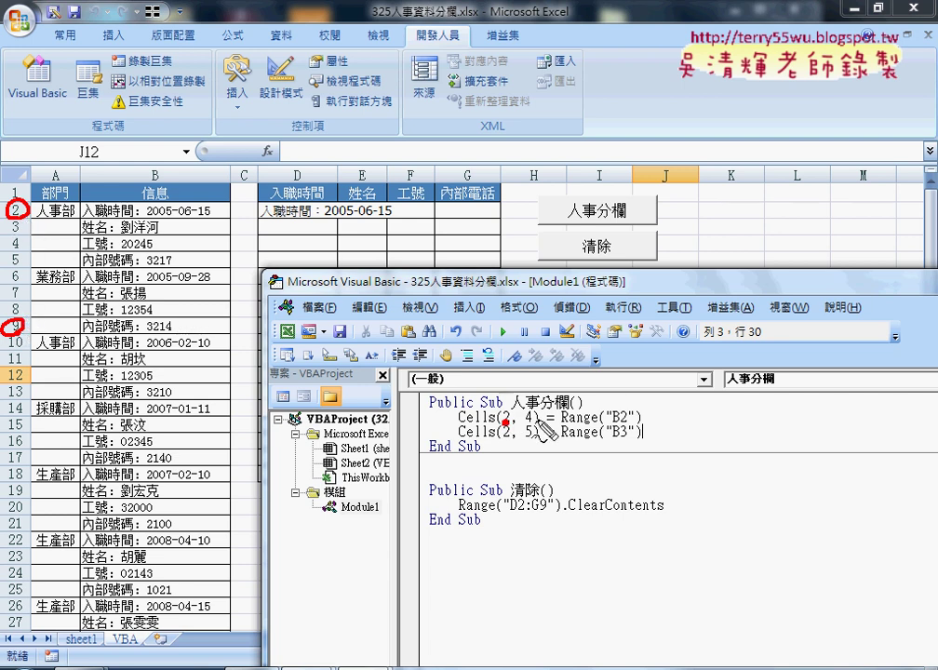
drag(524, 424, 537, 424)
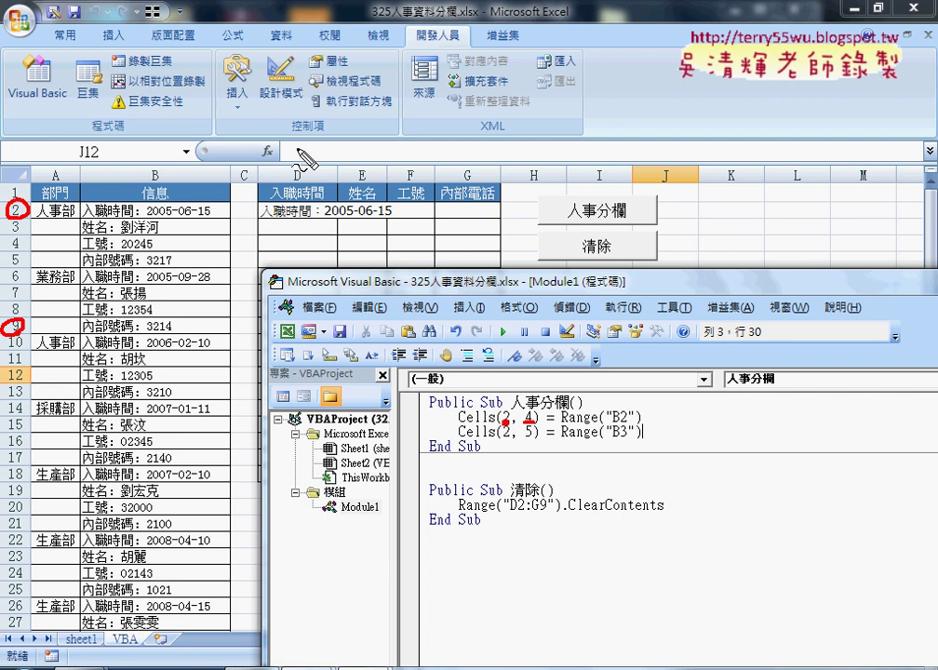
mouse_move(296, 137)
mouse_down()
mouse_move(307, 149)
mouse_move(299, 156)
mouse_up()
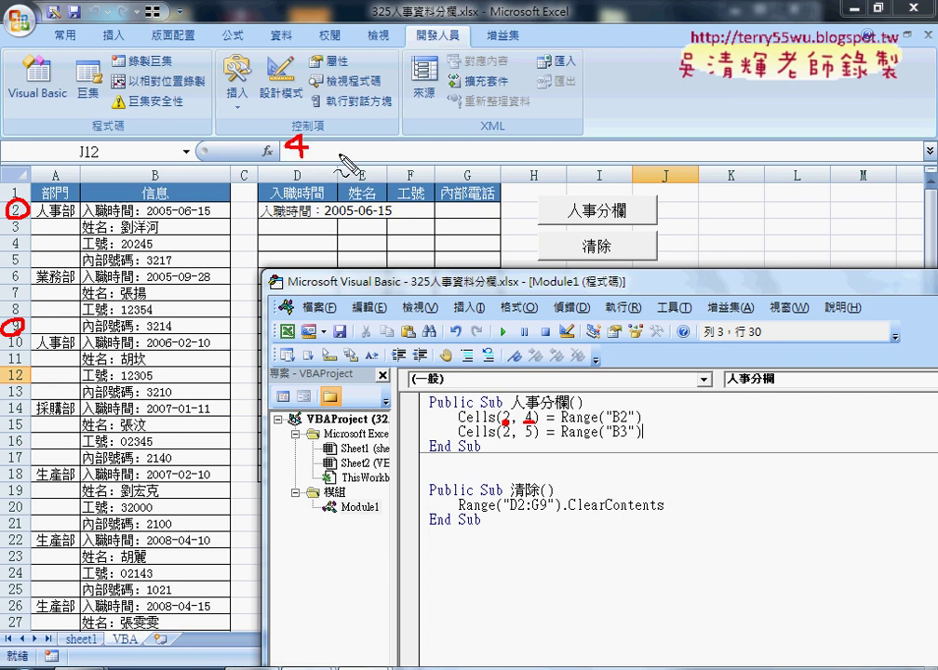
drag(456, 127, 475, 164)
drag(556, 439, 546, 412)
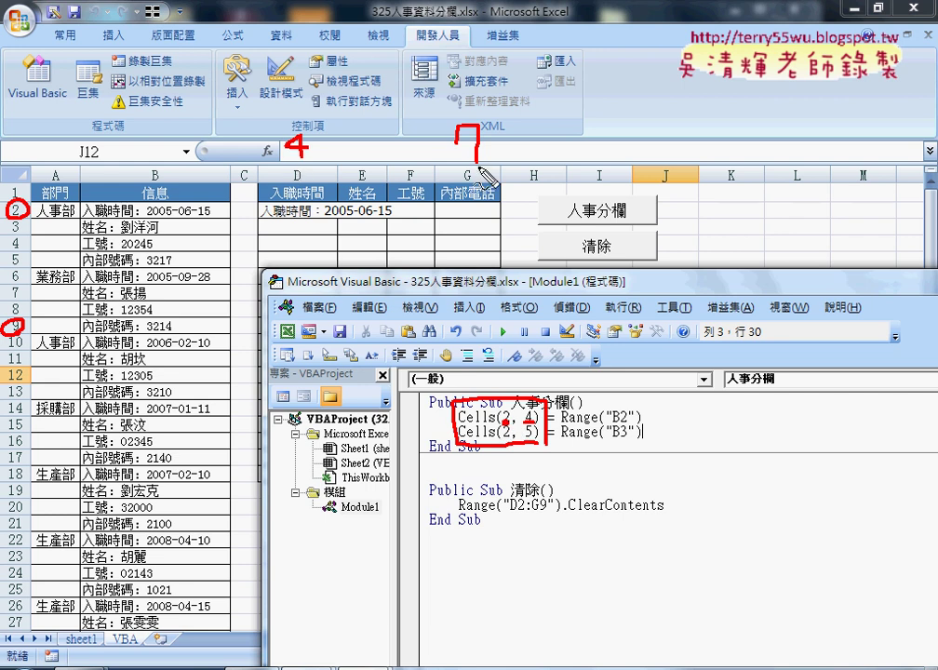
mouse_move(622, 421)
mouse_down()
mouse_move(635, 439)
mouse_move(626, 482)
mouse_up()
click(630, 442)
drag(612, 489, 642, 498)
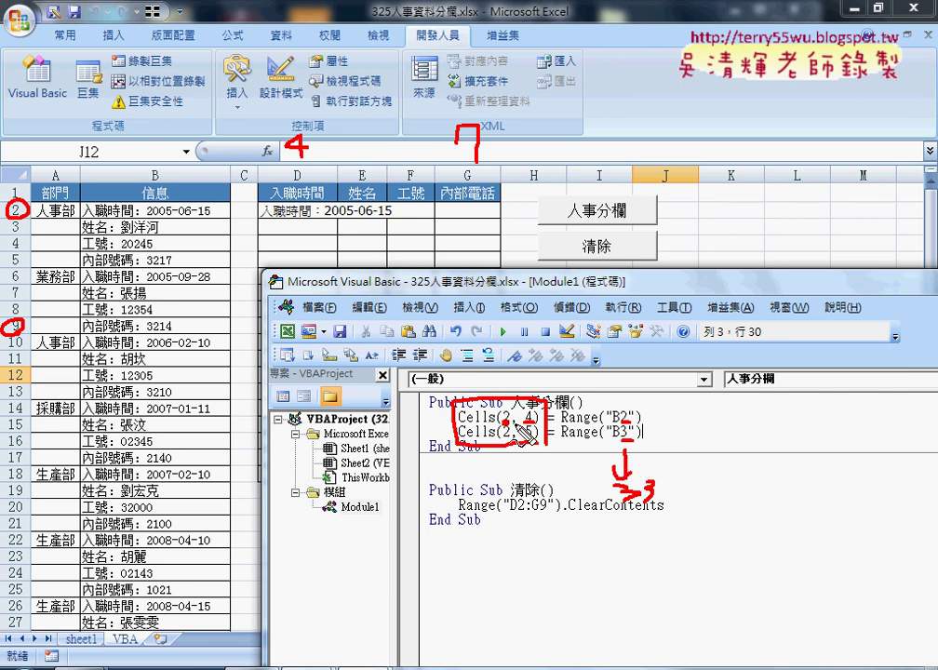
key(Escape)
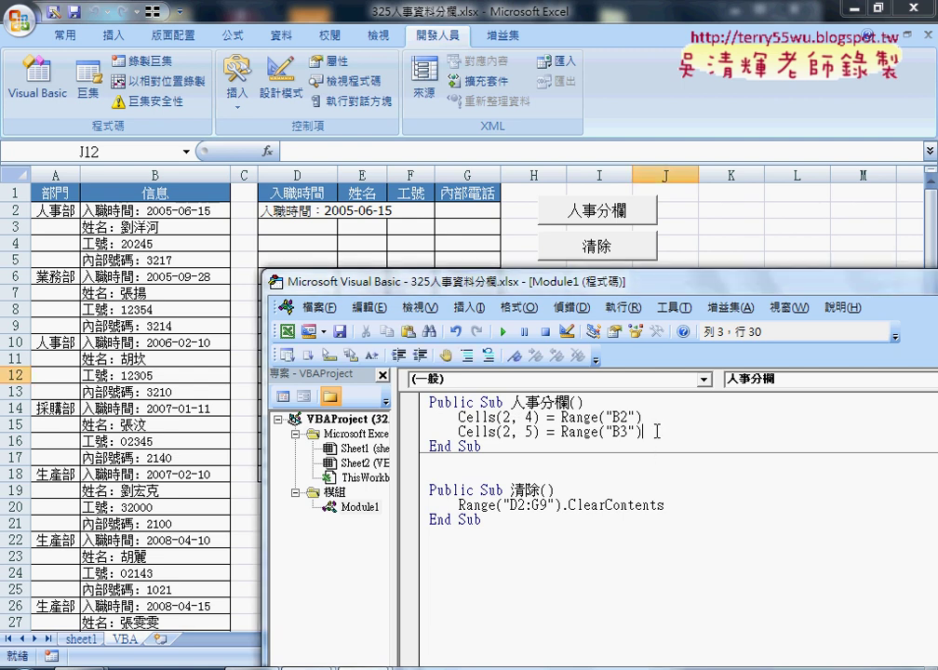
Step: Comment out both Cells lines and type a For i = 2 To 9 loop header below them
key(Return)
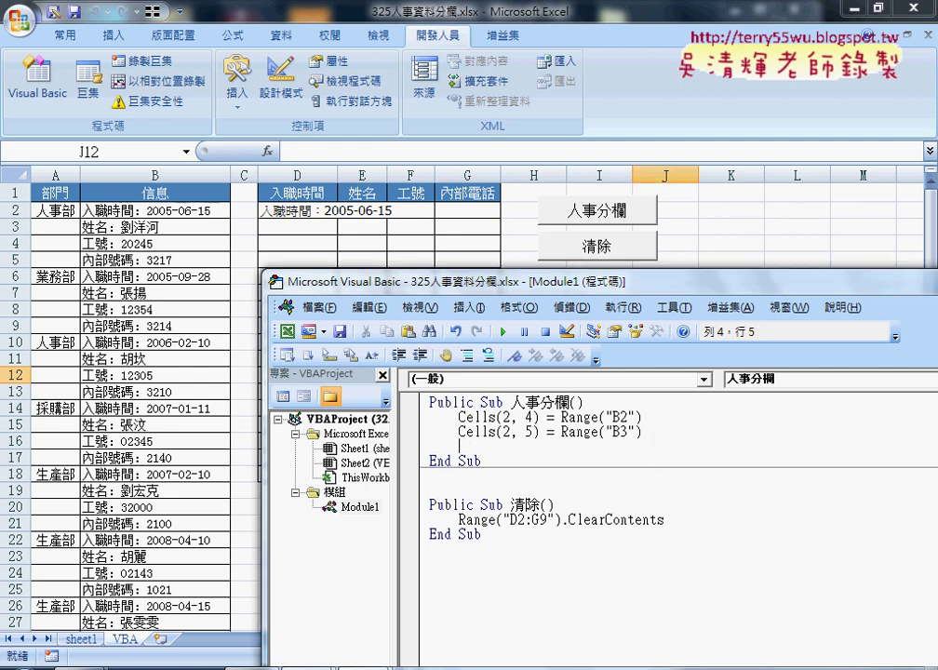
click(641, 431)
key(shift+Home)
key(shift+Up)
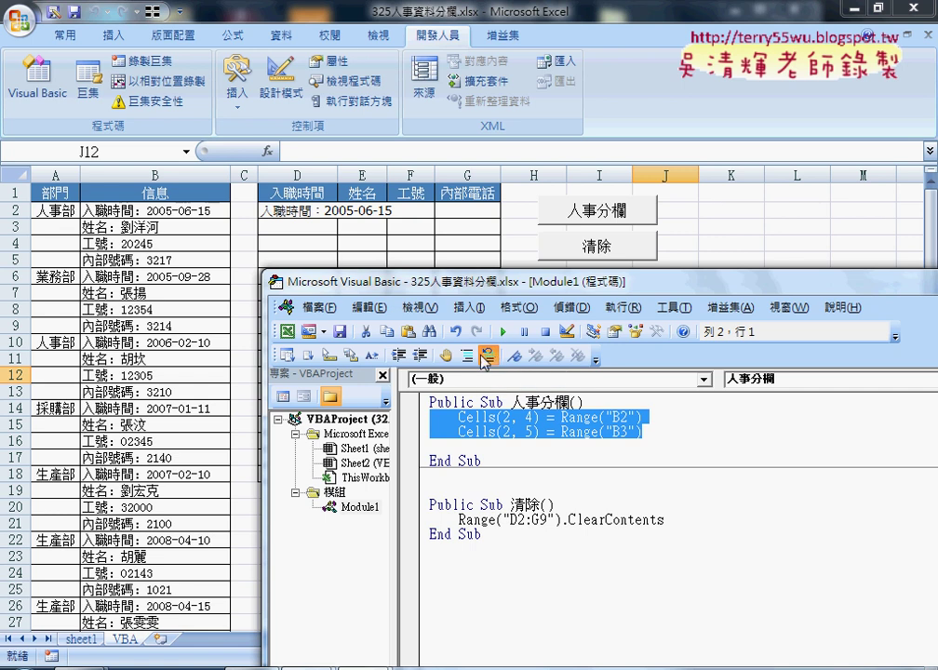
click(466, 355)
click(493, 449)
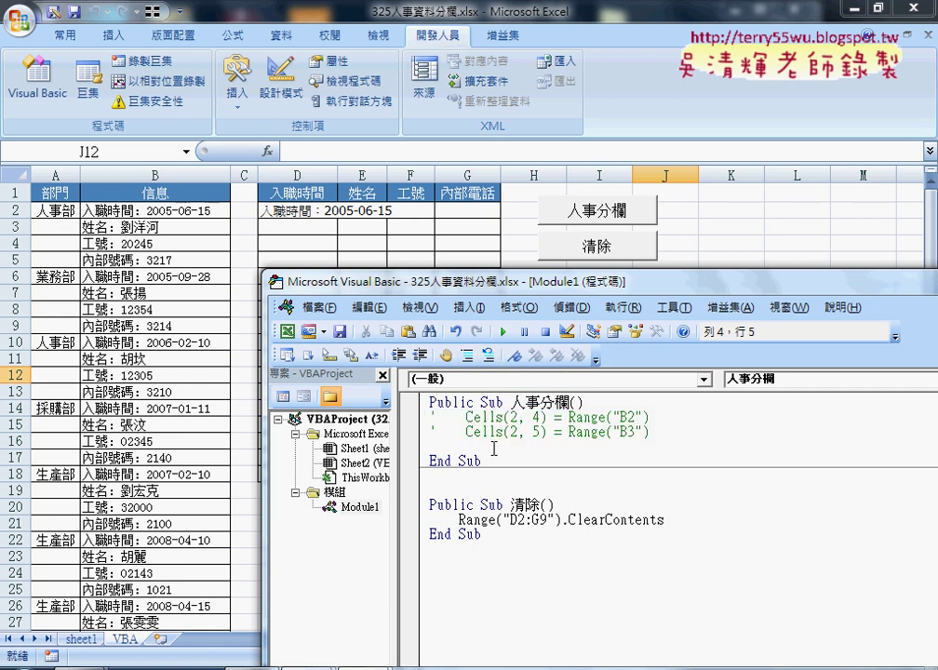
text(for )
text(i=)
text(2)
text(to)
text(9)
Step: Close the i loop with Next and nest a For j = 4 To 7 loop with its own Next
key(Return)
key(Return)
text(ne)
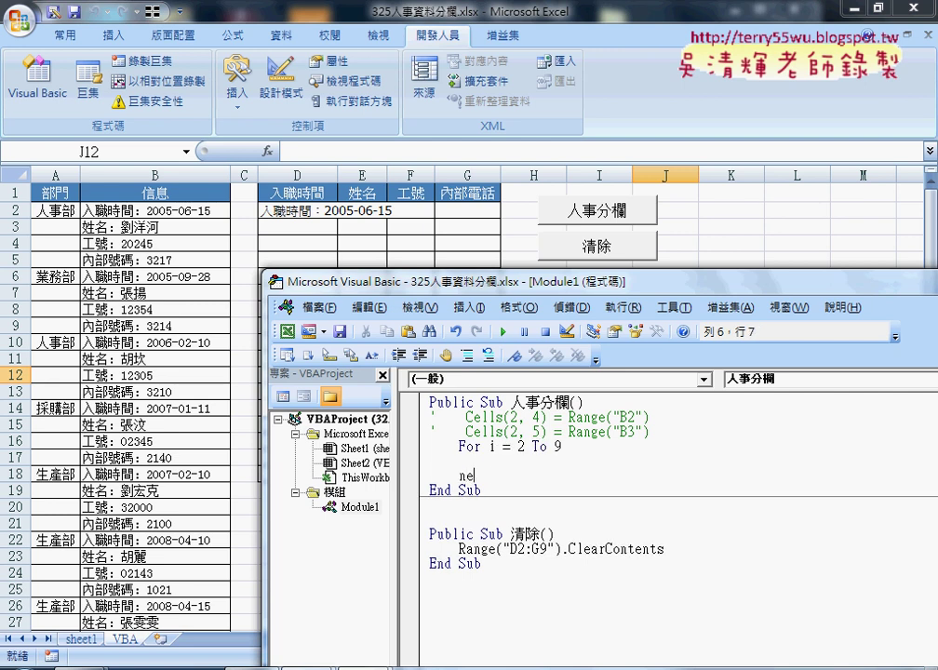
text(xt)
key(Up)
text(f)
text(or)
text( j)
text(4 t)
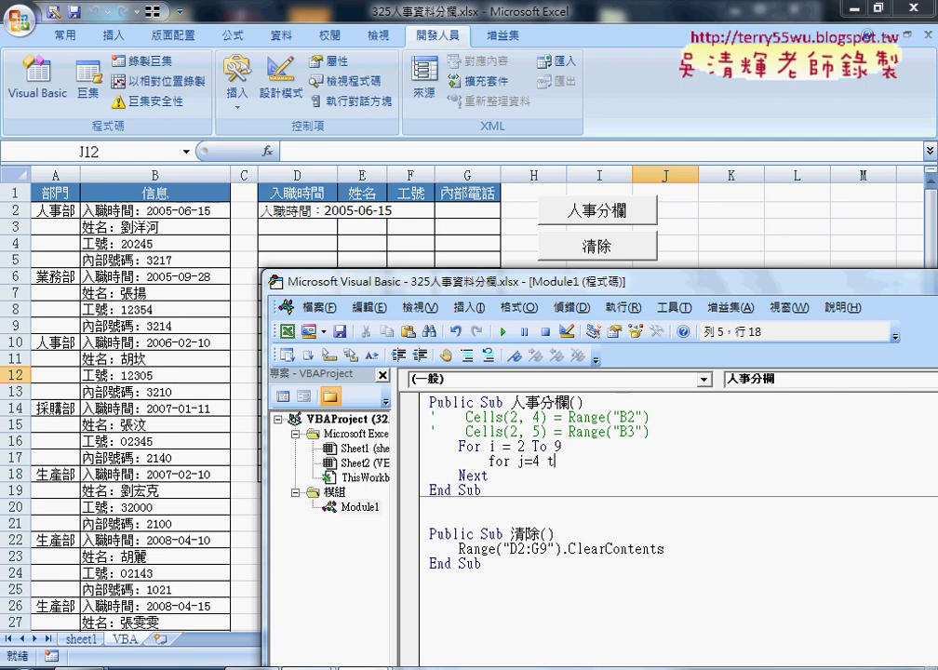
text(o 7)
key(Return)
key(Return)
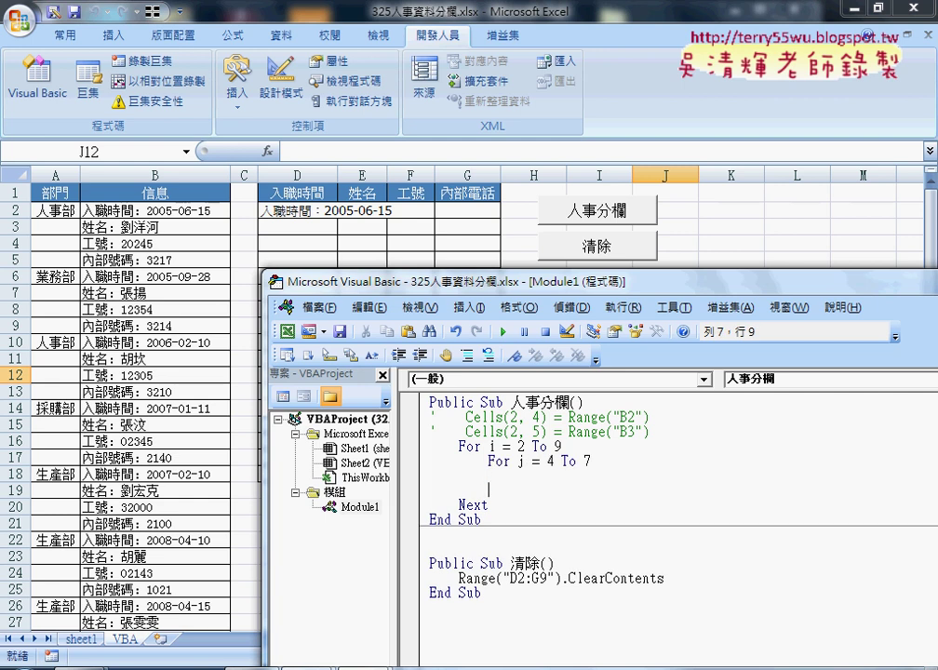
text(next)
key(Up)
key(Tab)
Step: Build Cells(i, j) = Range("B2") in the inner loop, reusing parts of the commented lines
mouse_move(466, 417)
mouse_down()
mouse_move(545, 417)
mouse_move(521, 484)
mouse_move(518, 477)
mouse_up()
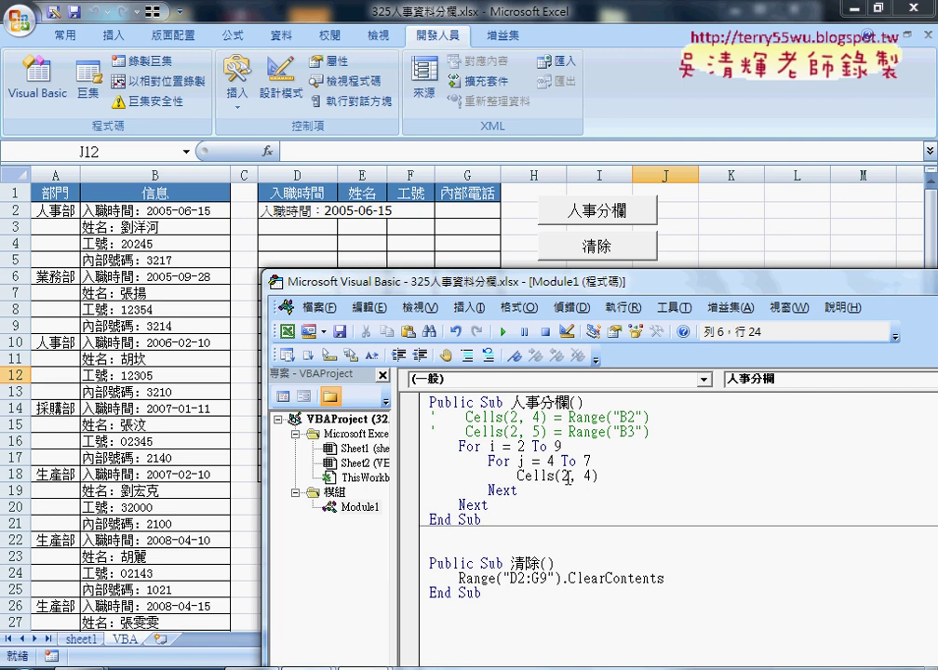
double_click(564, 476)
text(i)
key(Delete)
text(j))
text(=)
click(653, 423)
click(441, 411)
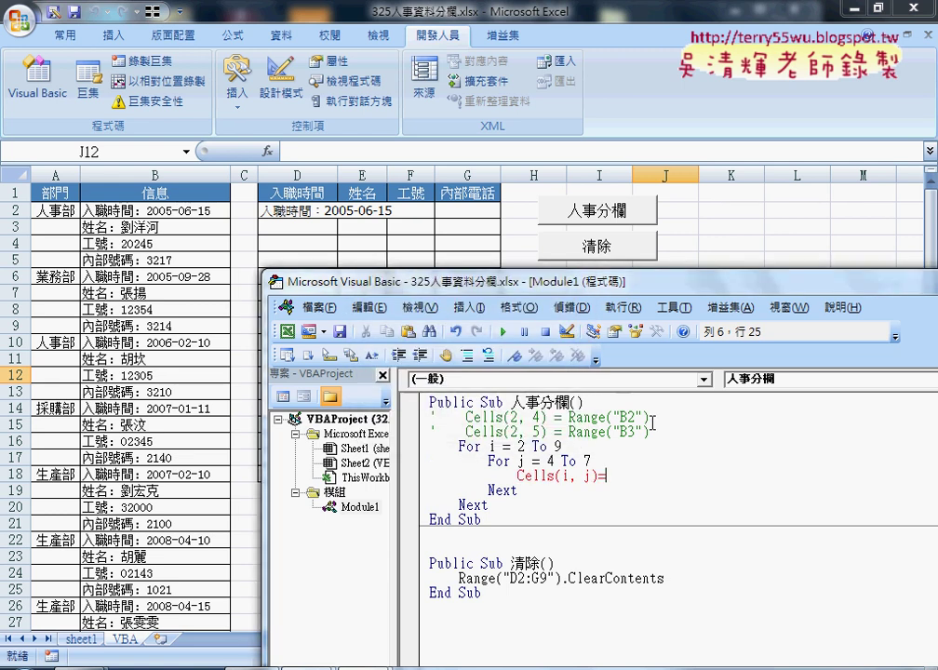
drag(653, 421, 568, 417)
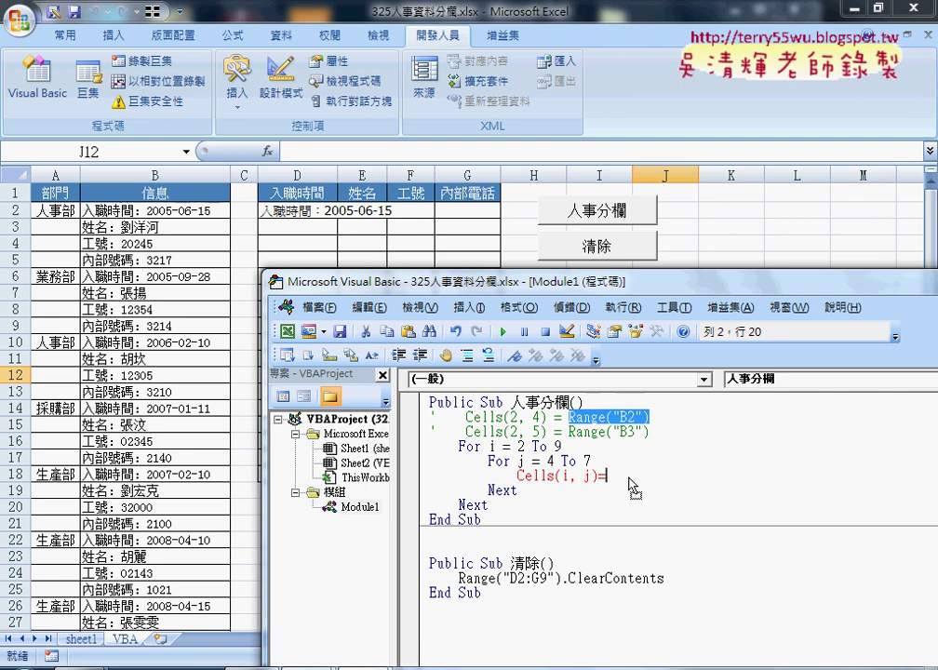
drag(632, 485, 606, 475)
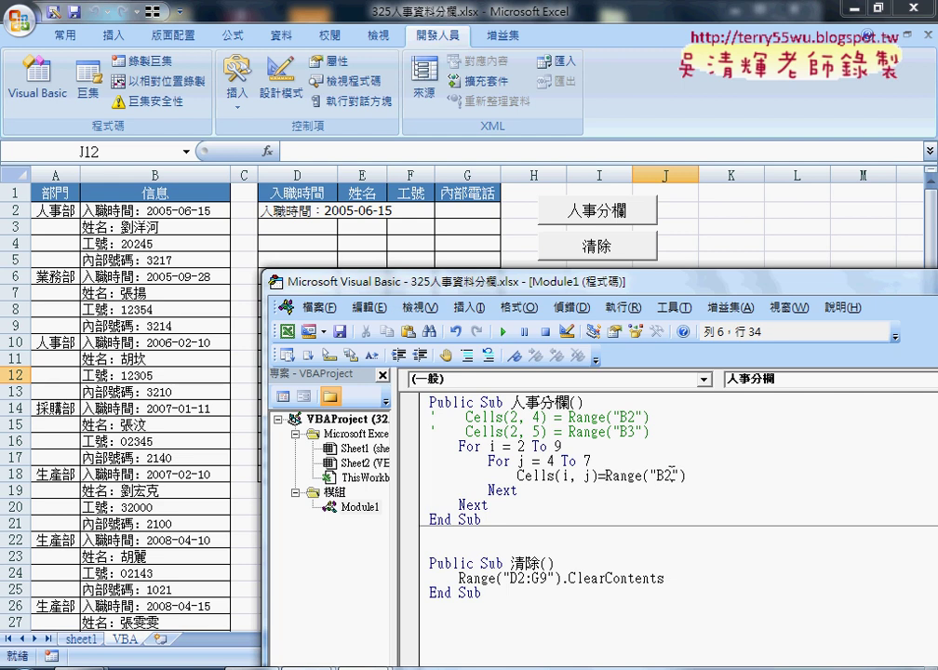
drag(673, 476, 659, 473)
mouse_move(636, 285)
mouse_down()
mouse_move(743, 179)
mouse_move(767, 60)
mouse_up()
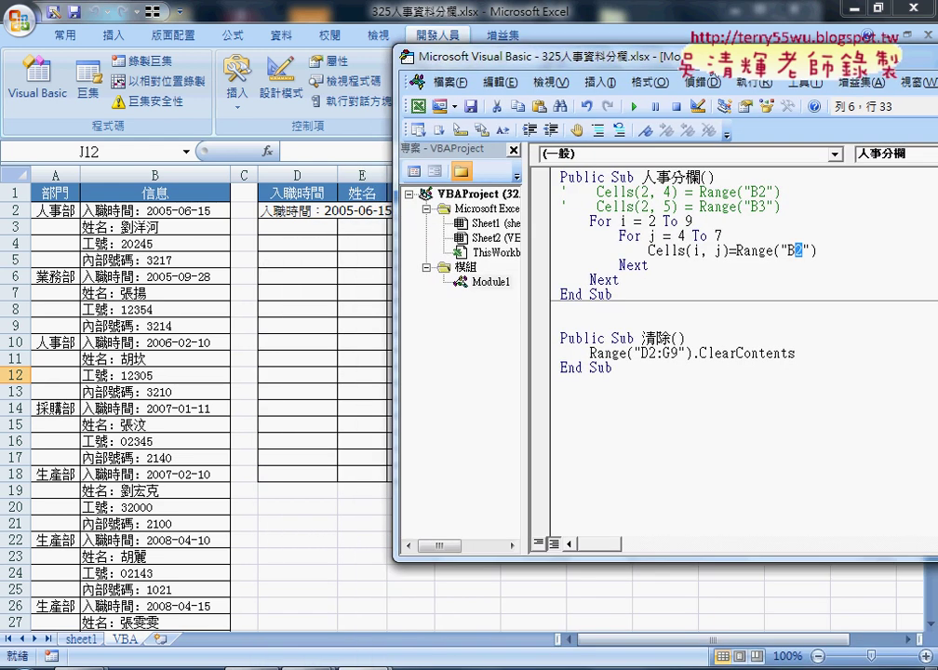
Step: Run the nested loops to fill D2:G9 with B2's text, then add a blank line after the comments
click(821, 251)
click(633, 107)
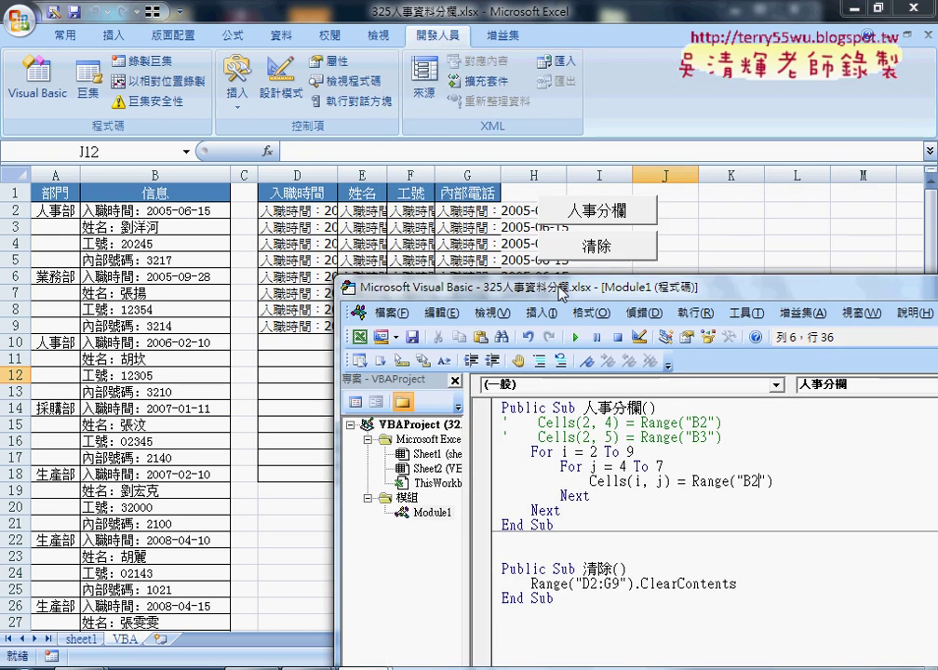
drag(626, 63, 545, 296)
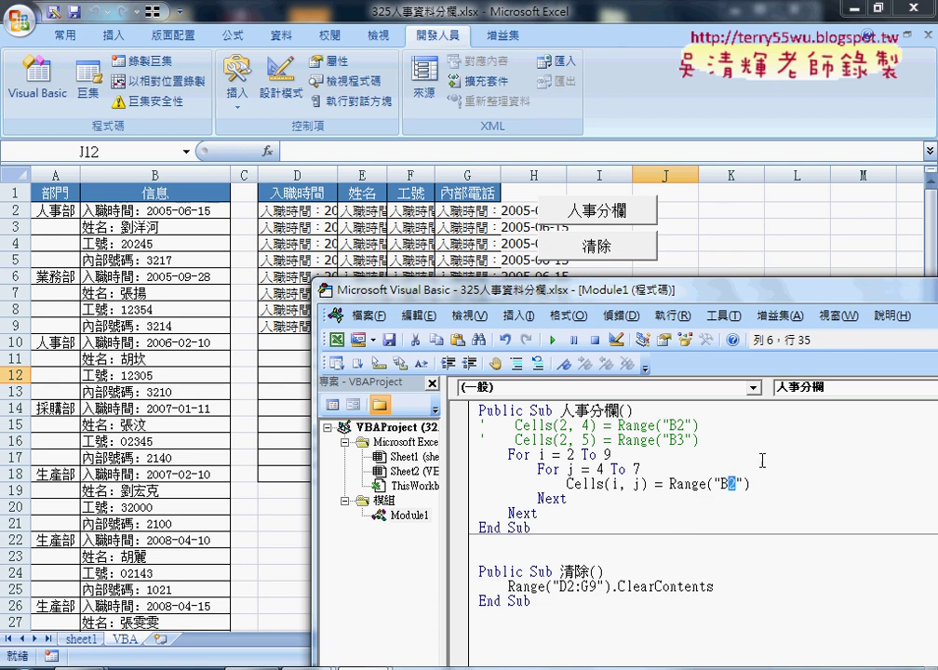
click(731, 441)
key(Return)
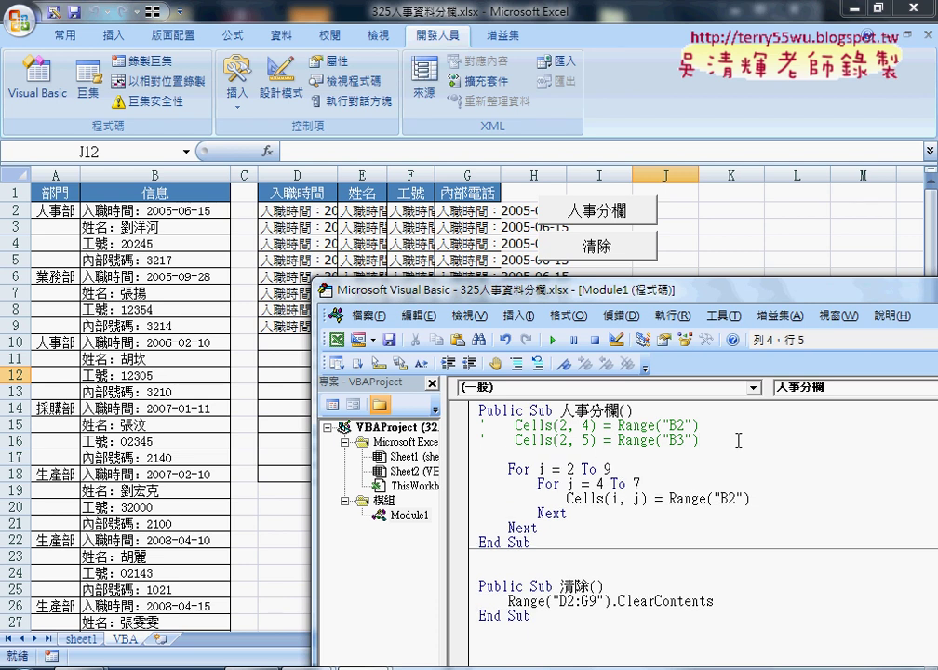
Step: Add k = 2 before the loops and change Range("B2") to Range("B" & k)
drag(736, 499, 729, 498)
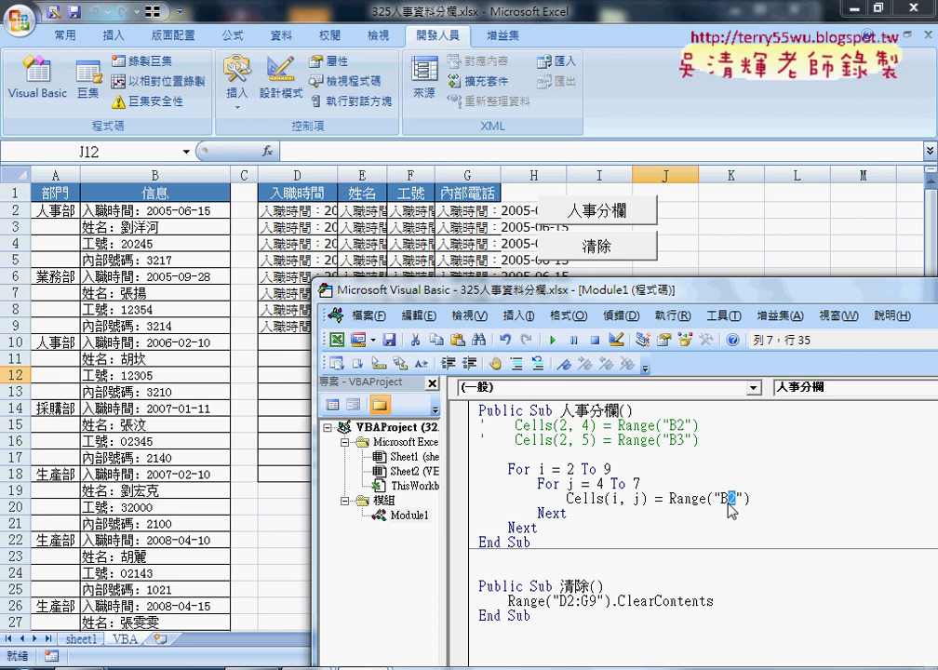
click(633, 455)
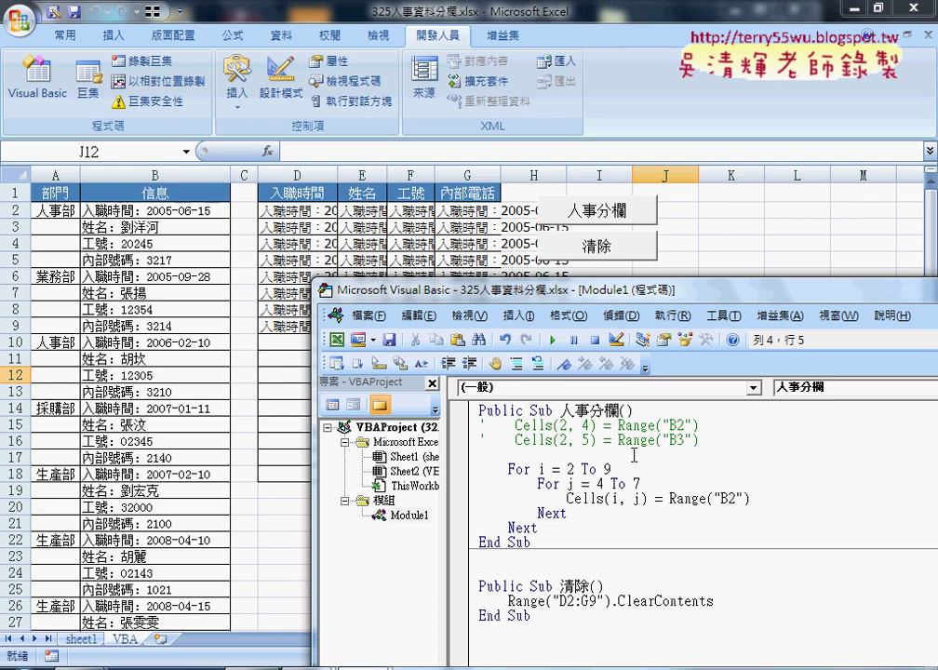
text(k)
text(=)
text(2)
drag(728, 499, 737, 499)
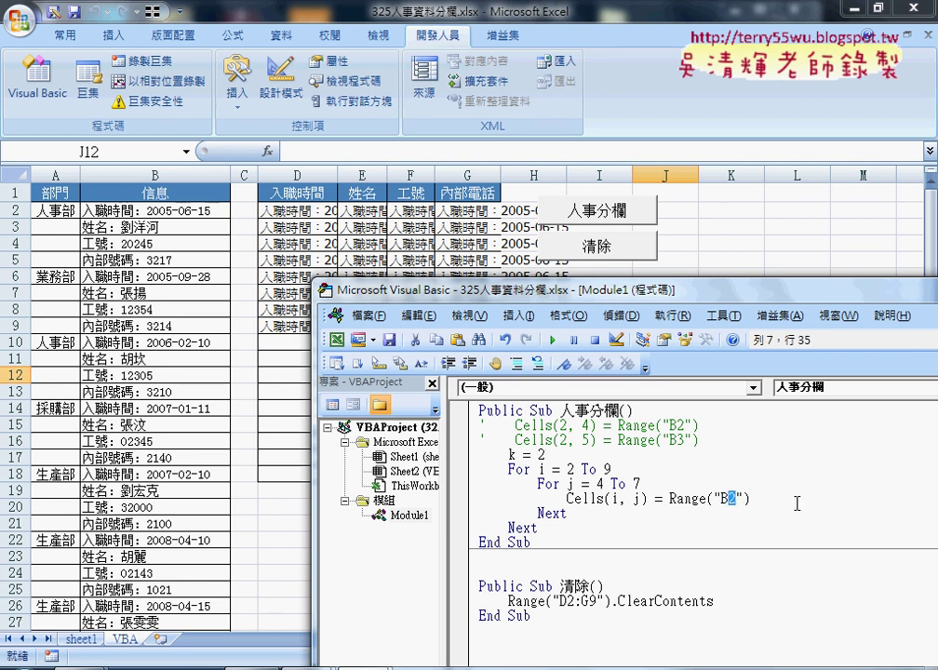
key(Delete)
text(" )
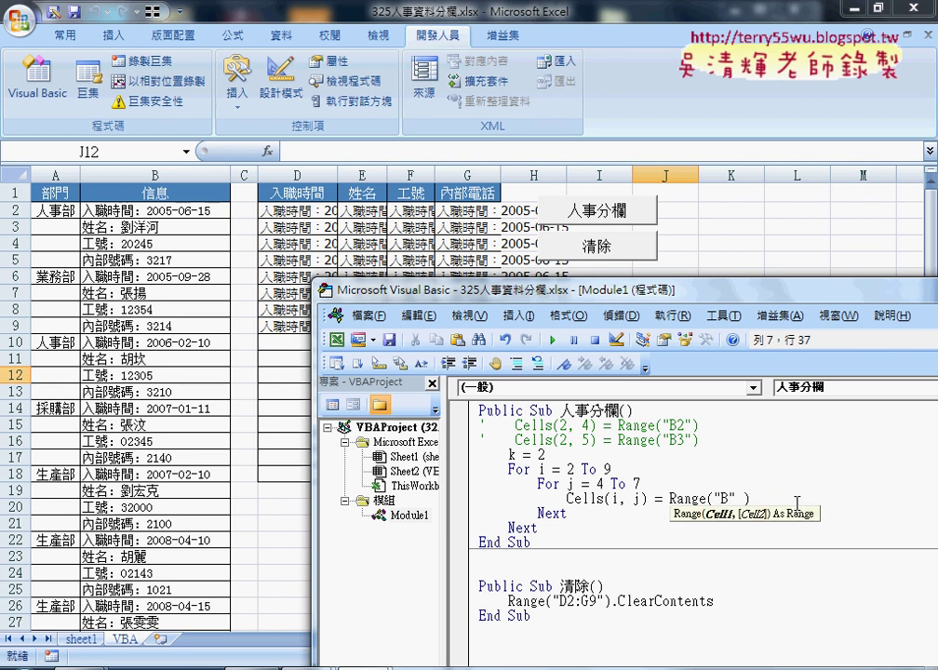
text(&)
text( k)
key(Left)
key(Left)
key(Left)
key(shift+Left)
key(shift+Left)
key(shift+Left)
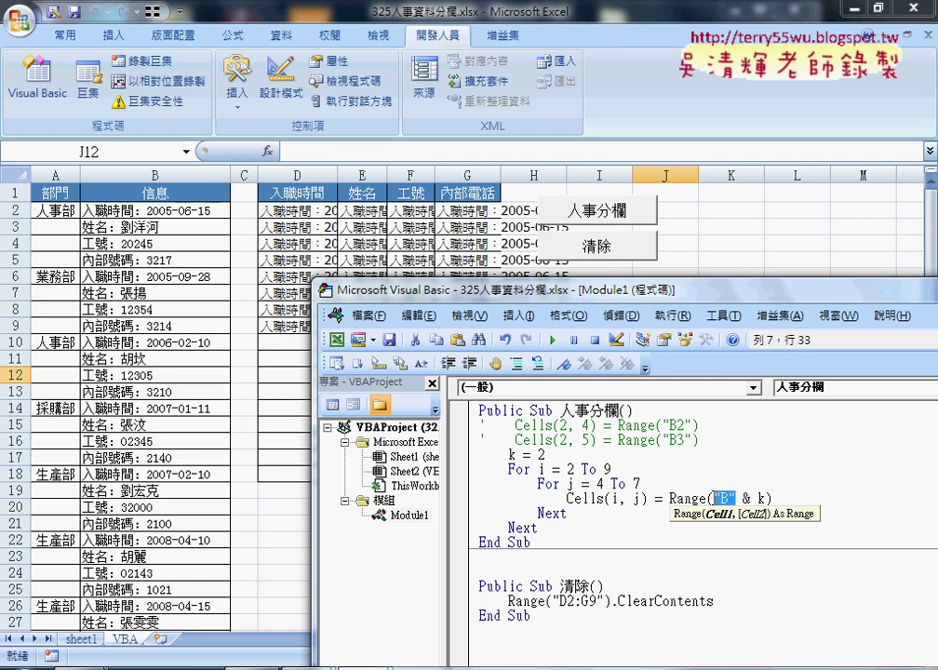
key(End)
key(Left)
key(shift+Left)
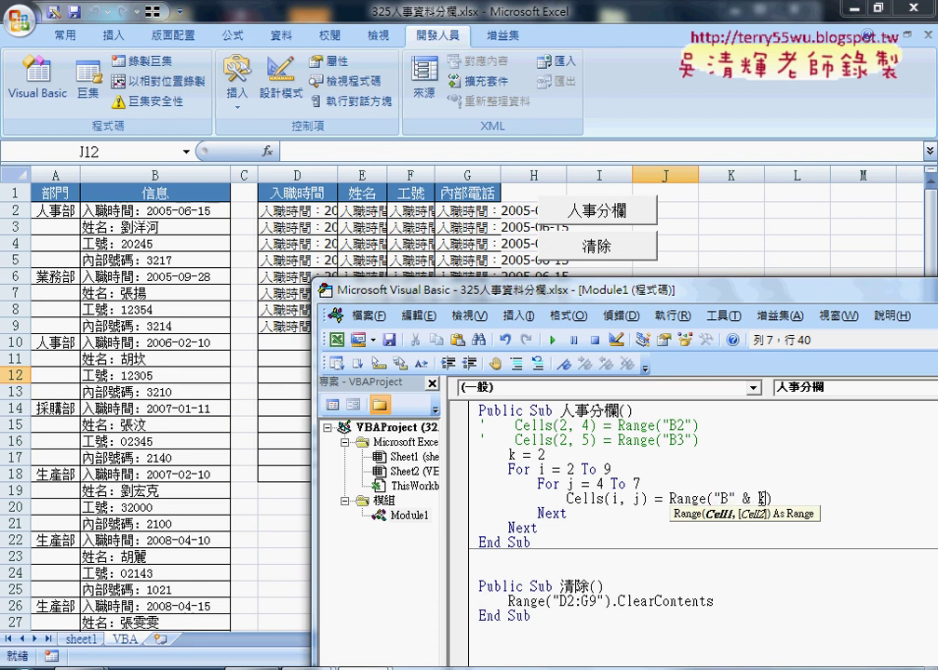
Step: Add k = k + 1 on the line after the Cells(i, j) assignment
click(798, 500)
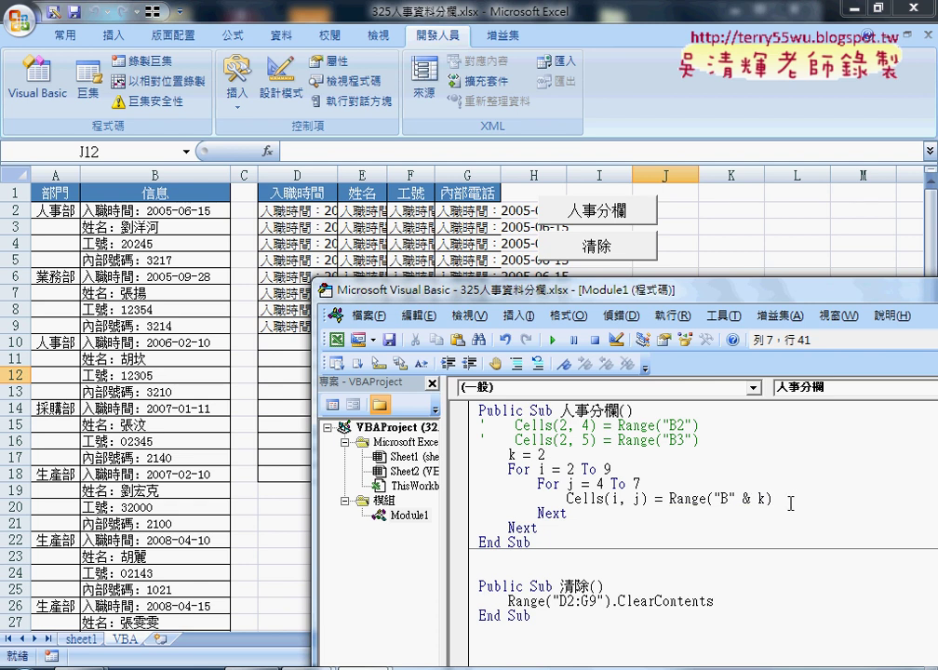
key(Return)
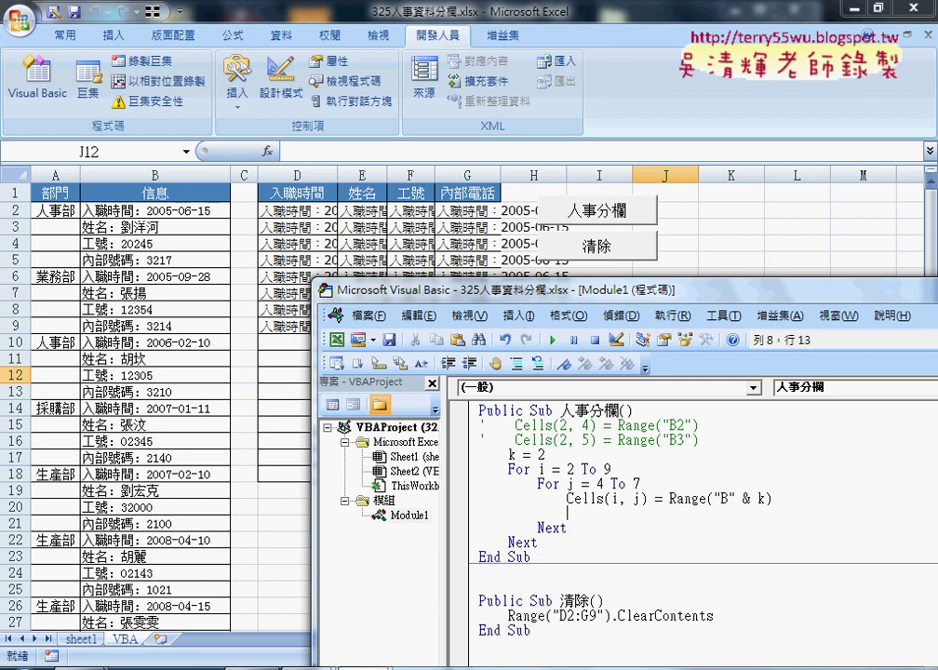
text(k)
text(=)
text(k+)
text(1)
click(651, 584)
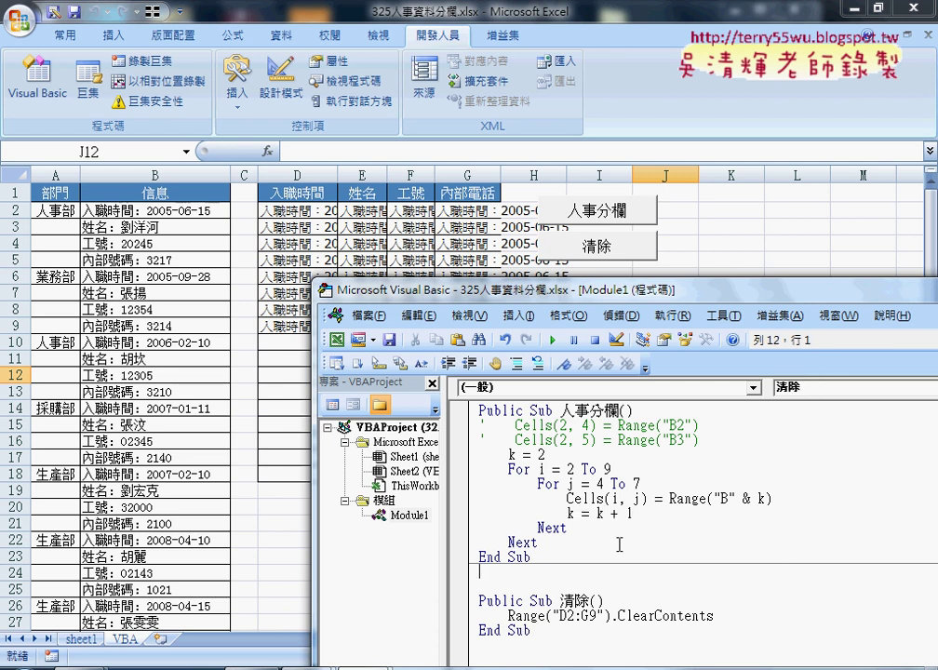
drag(567, 498, 648, 500)
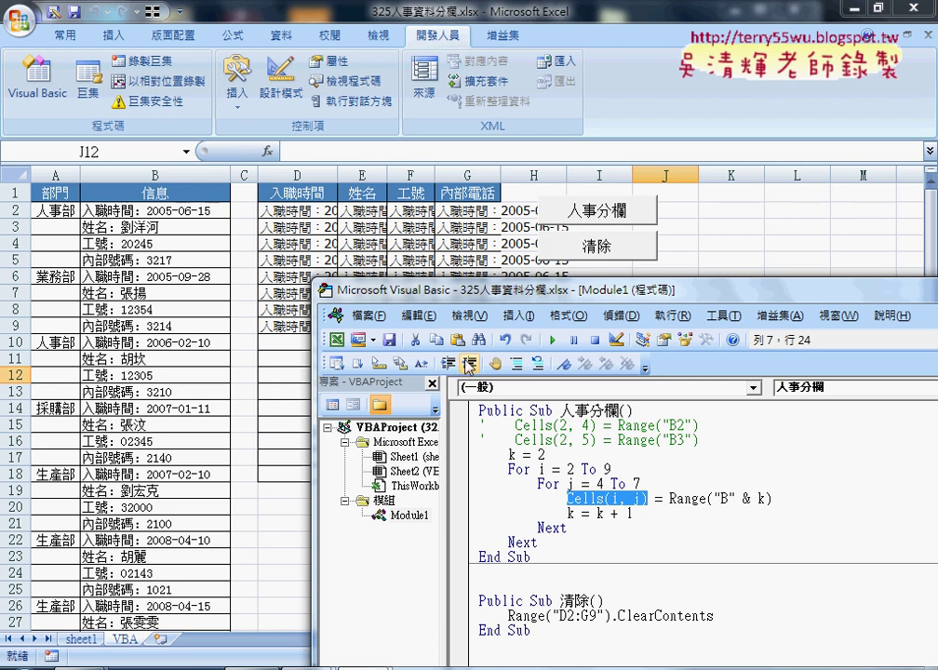
Step: Run the 人事分欄 macro to fill D2:G9, then AutoFit columns D:G
click(552, 337)
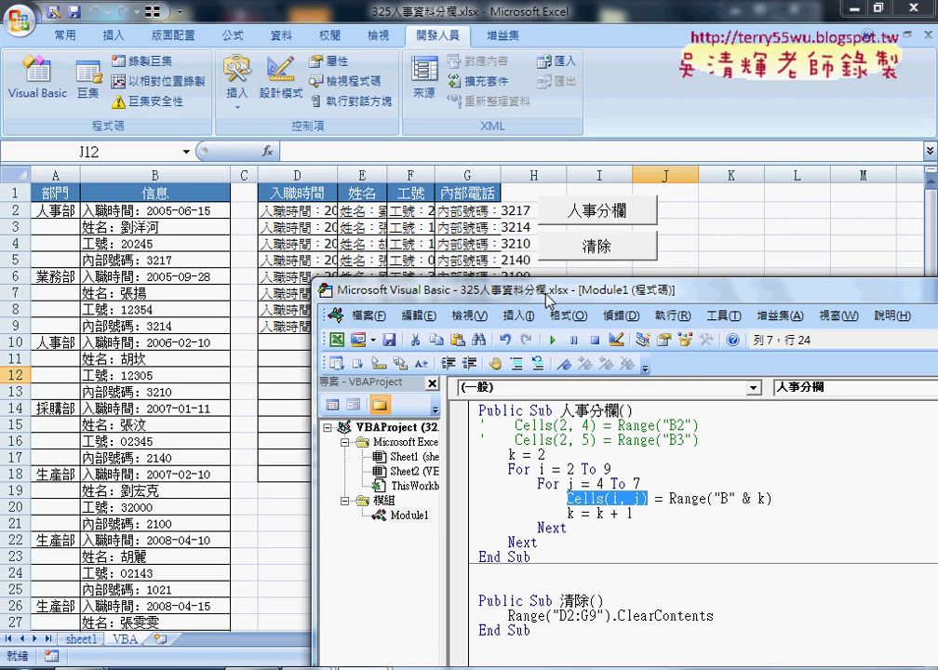
drag(549, 298, 528, 395)
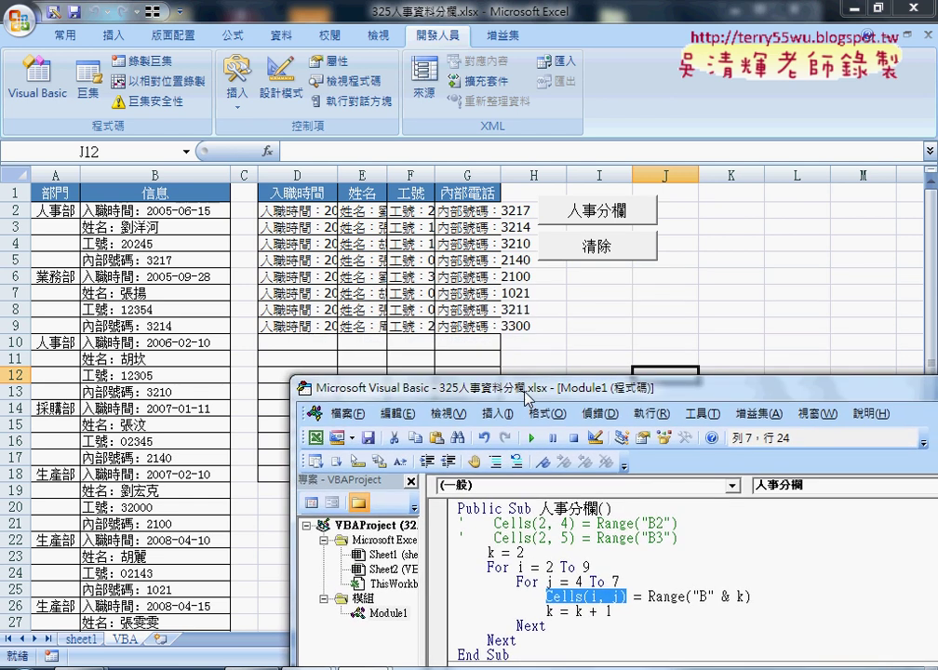
drag(296, 175, 482, 184)
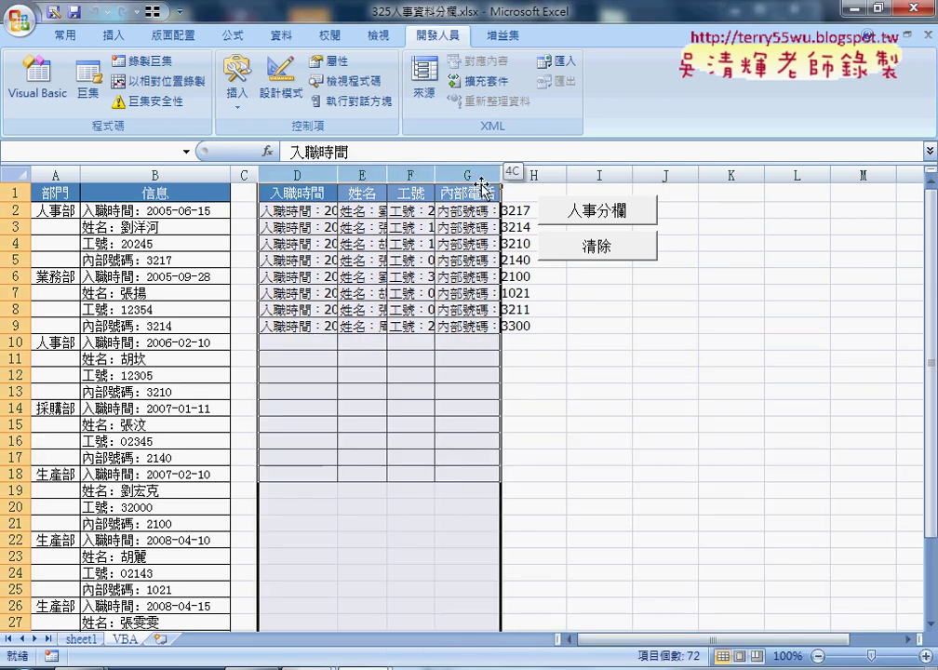
double_click(337, 175)
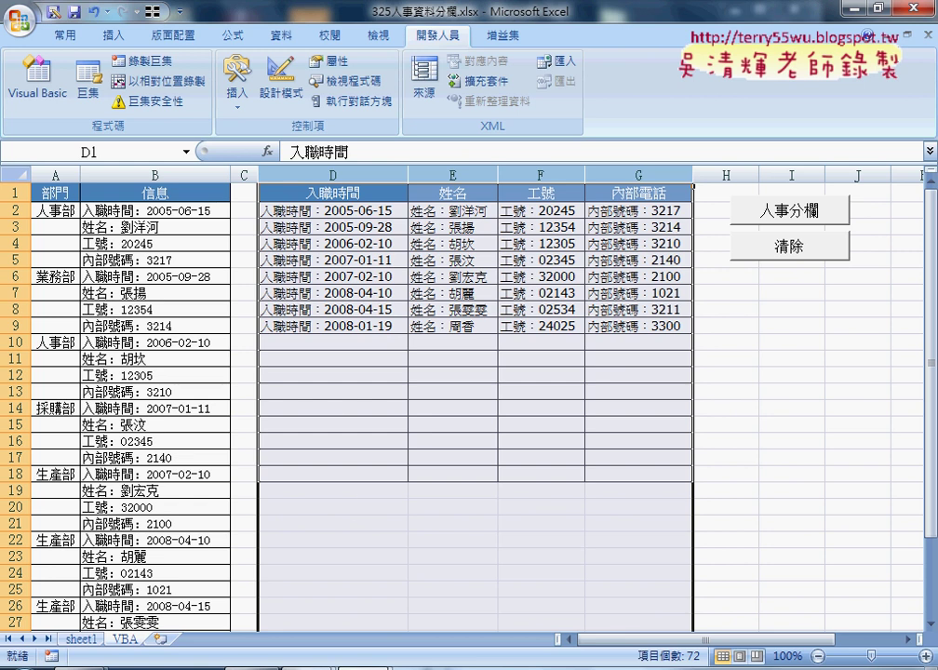
Step: Restore the VBA editor over the sheet and select the Range("B" & k) expression
click(364, 665)
click(496, 597)
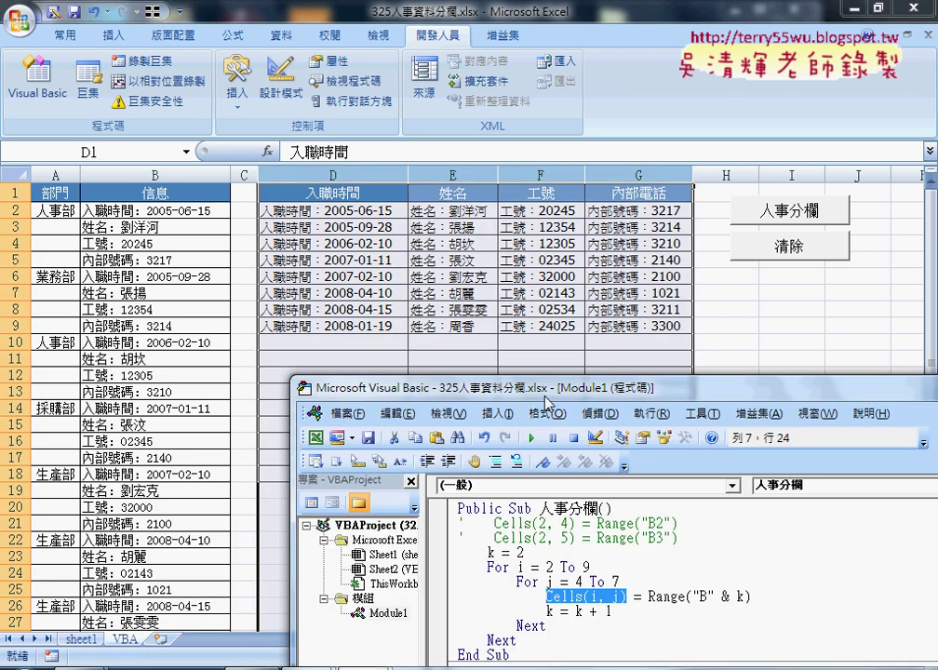
drag(698, 392, 317, 339)
drag(430, 541, 533, 540)
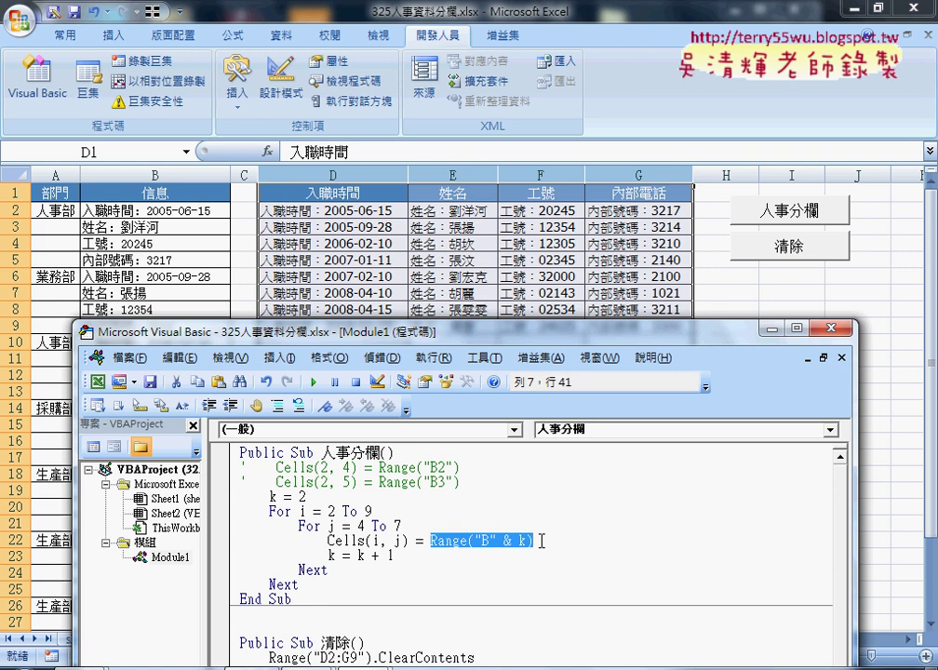
Step: Type mid( before Range("B" & k) on the Cells line, then bring the worksheet forward
click(430, 542)
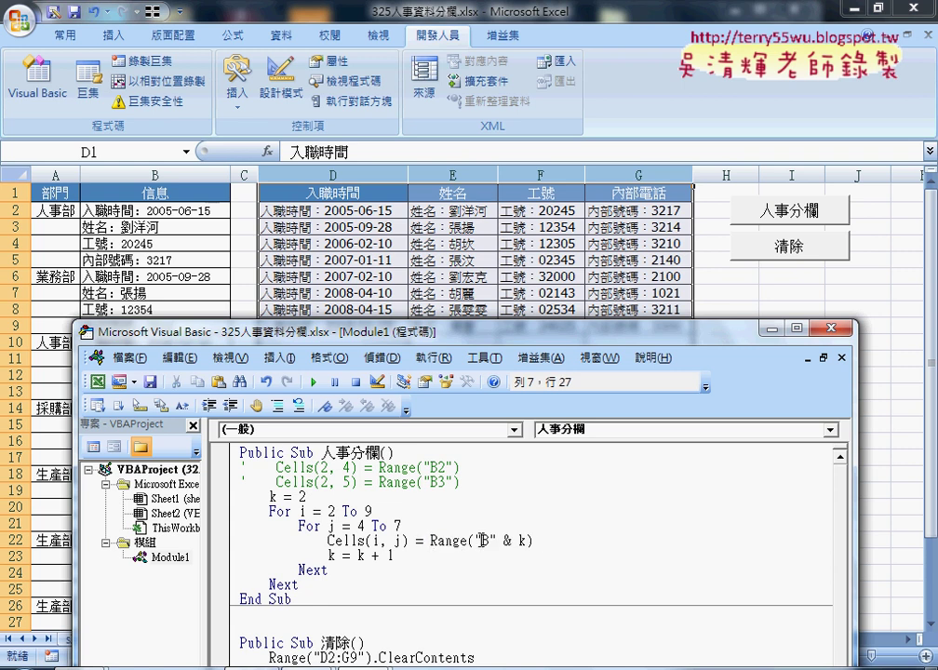
text(mi)
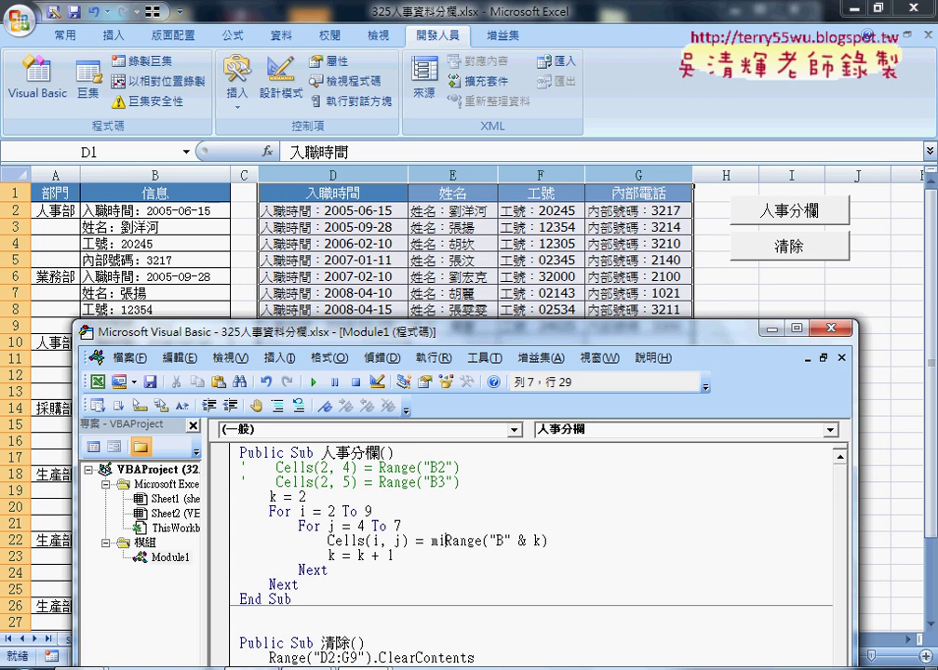
text(d)
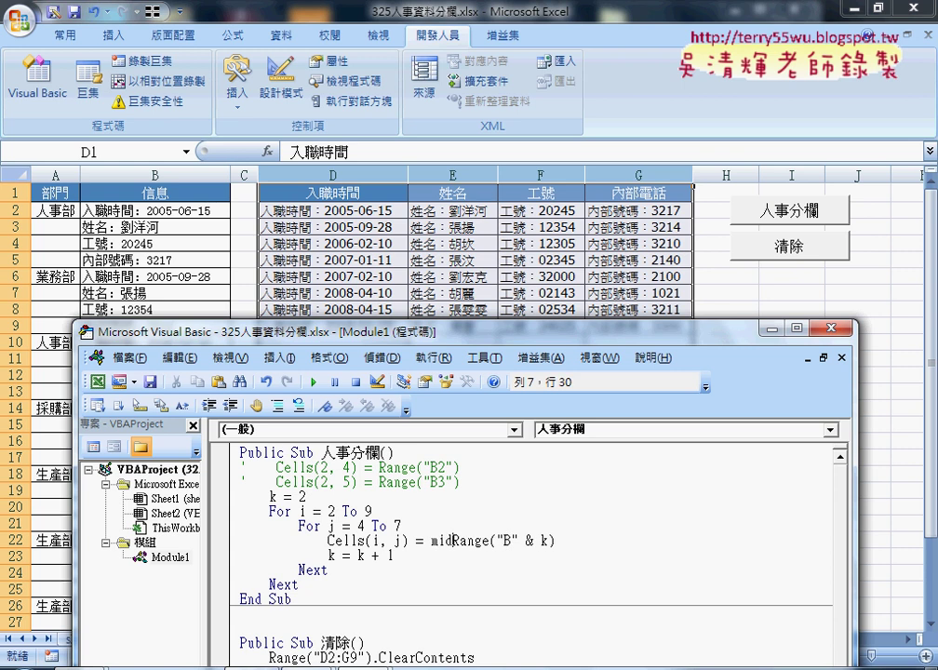
text(()
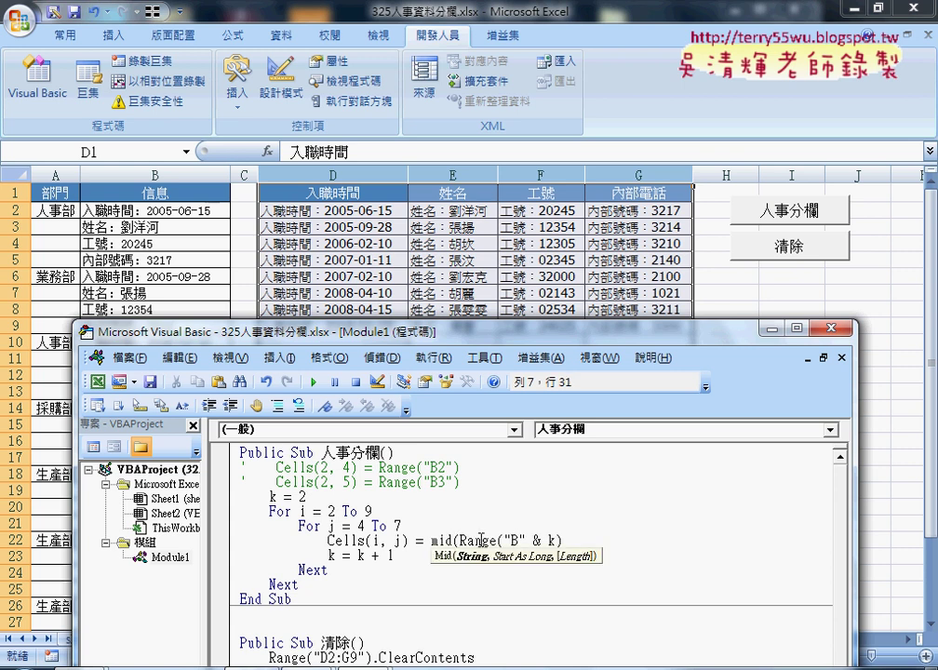
click(316, 293)
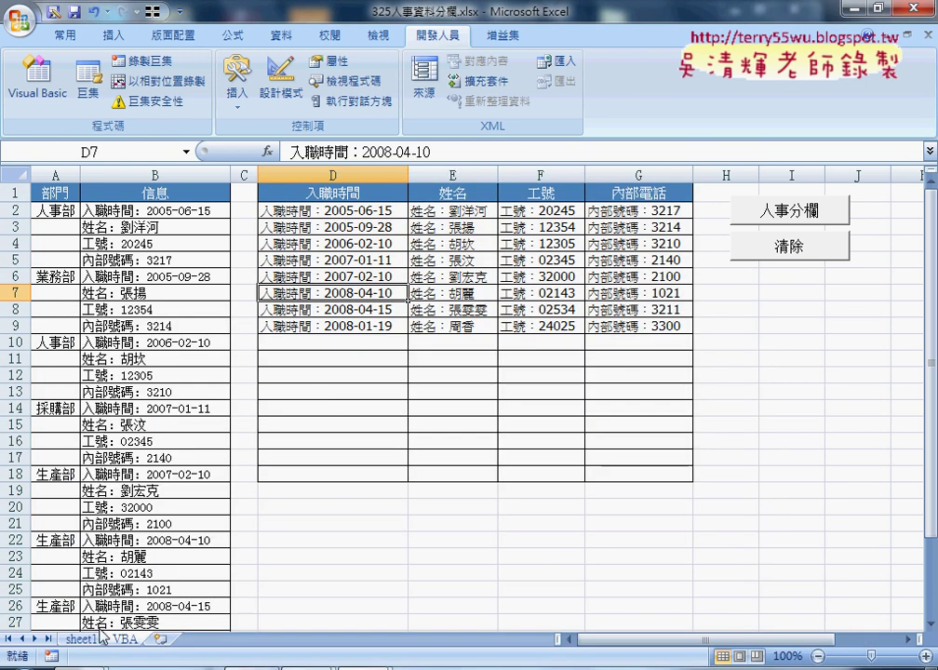
Step: On sheet1, inspect D2's MID arguments, noting Start_num LEN(D$1)+2, then cancel unchanged
click(84, 638)
click(312, 151)
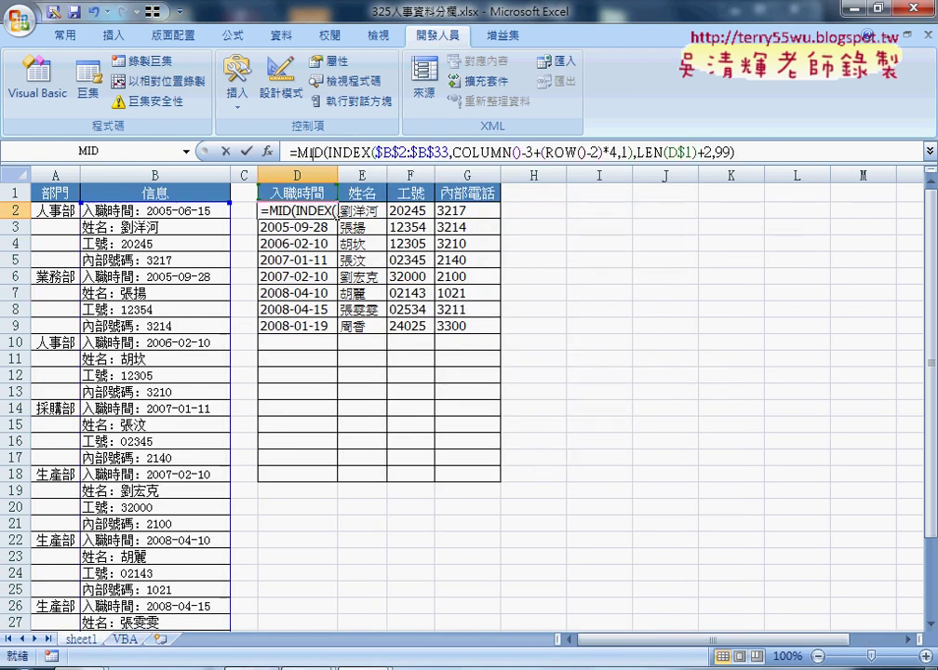
click(266, 151)
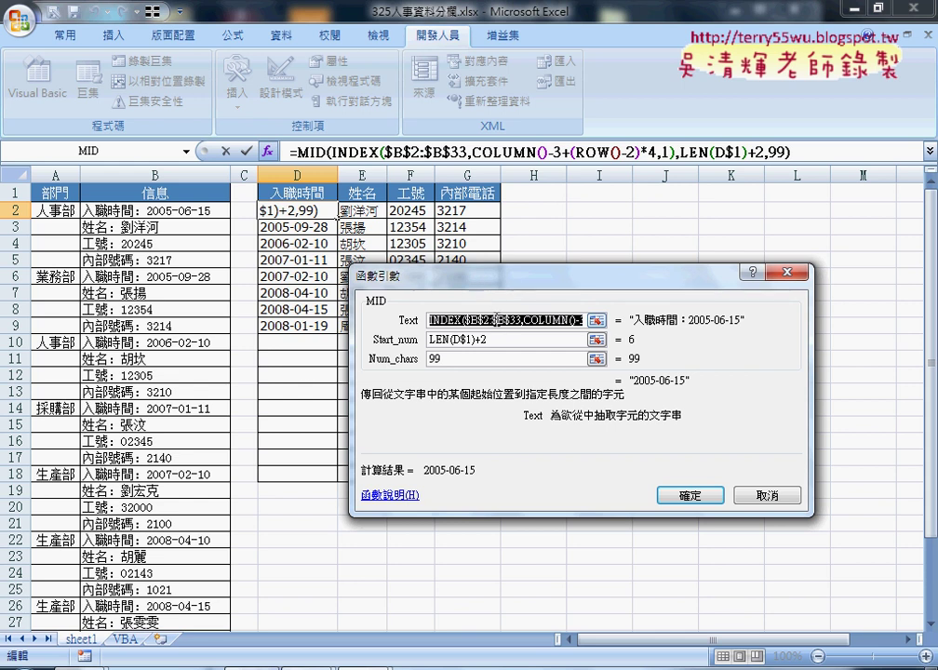
click(481, 339)
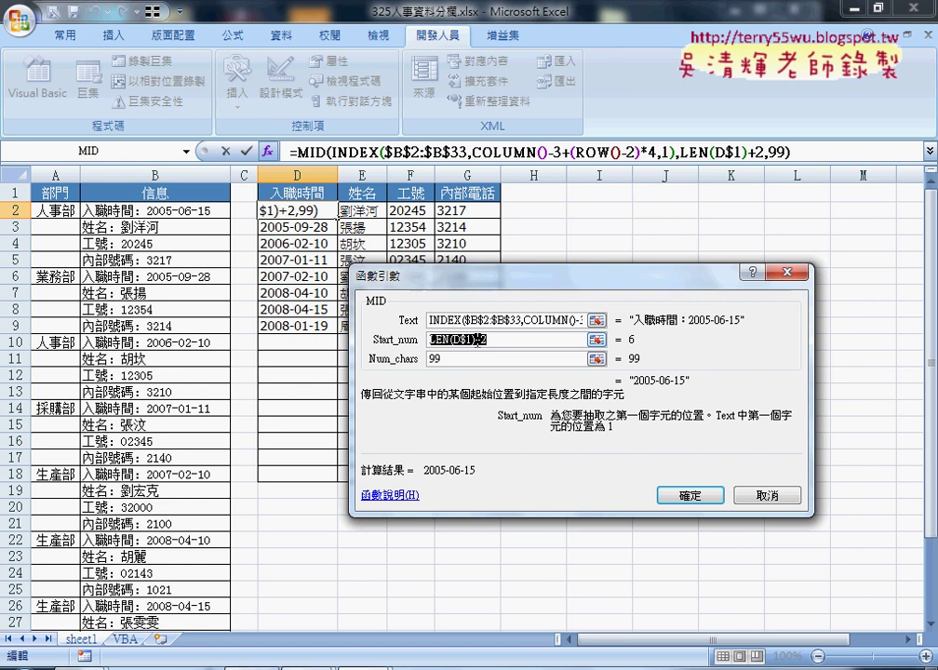
click(480, 339)
drag(450, 339, 473, 340)
click(770, 496)
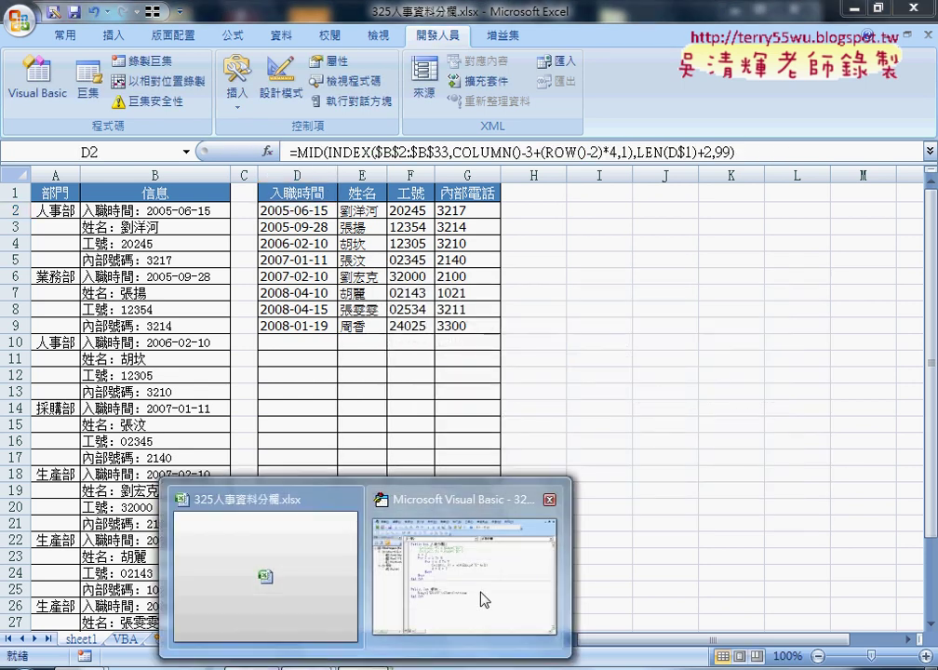
Step: Back in the macro code, add a comma after Range("B" & k) in the Mid call
click(486, 599)
drag(521, 321, 524, 186)
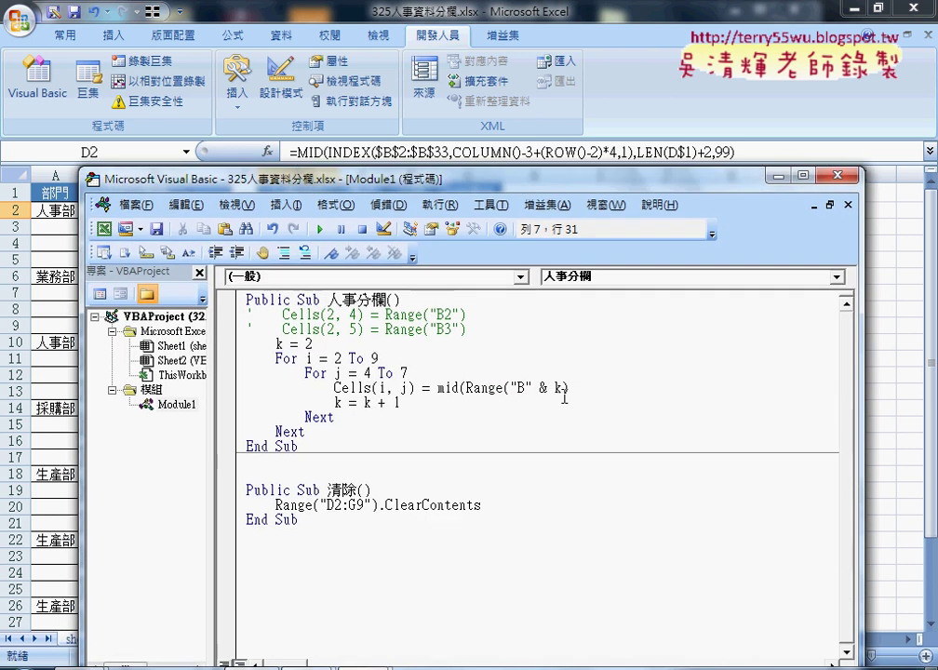
drag(465, 388, 569, 389)
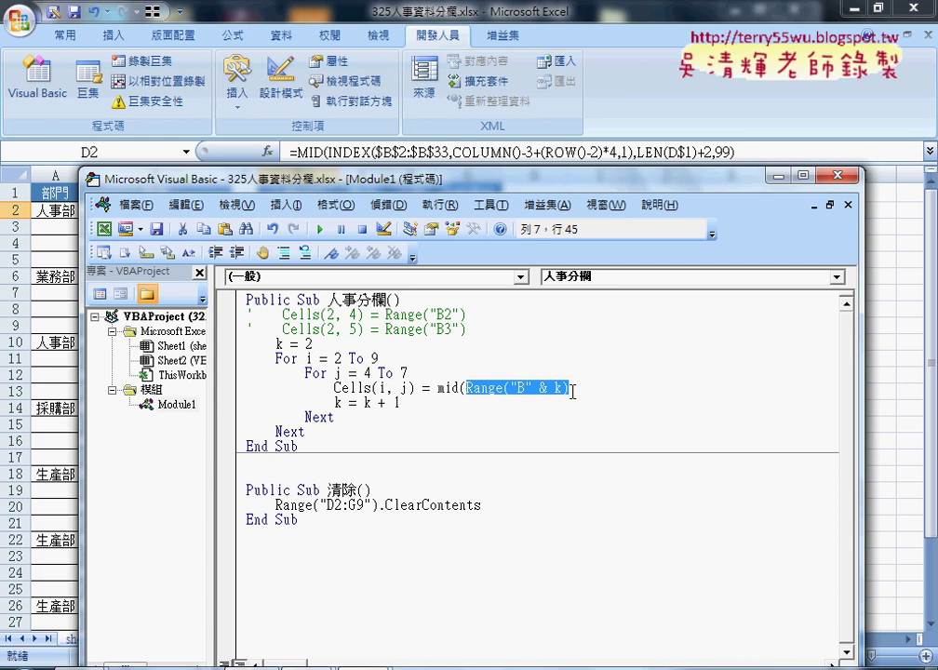
click(572, 391)
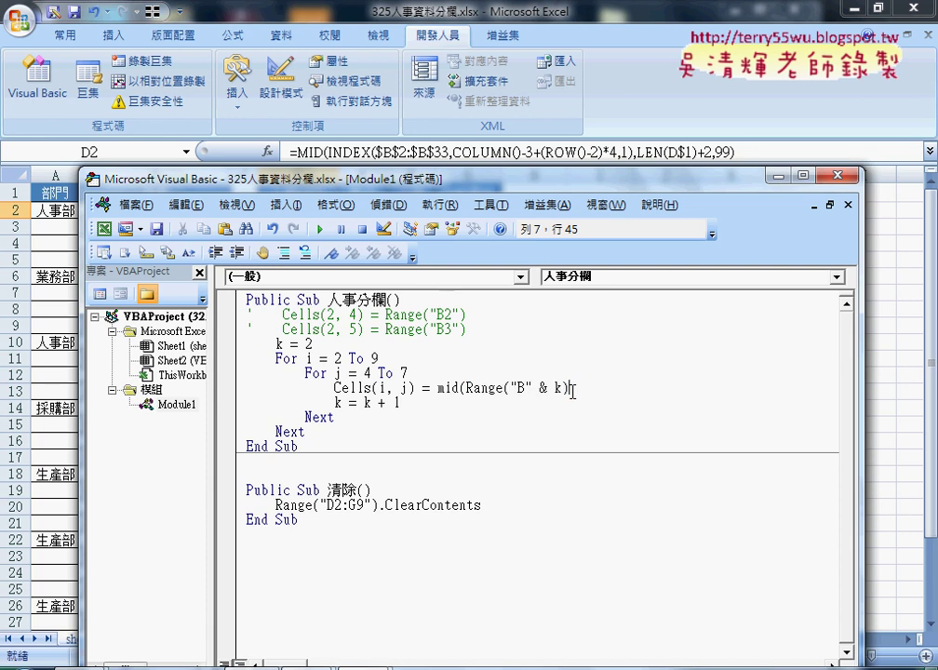
text(,)
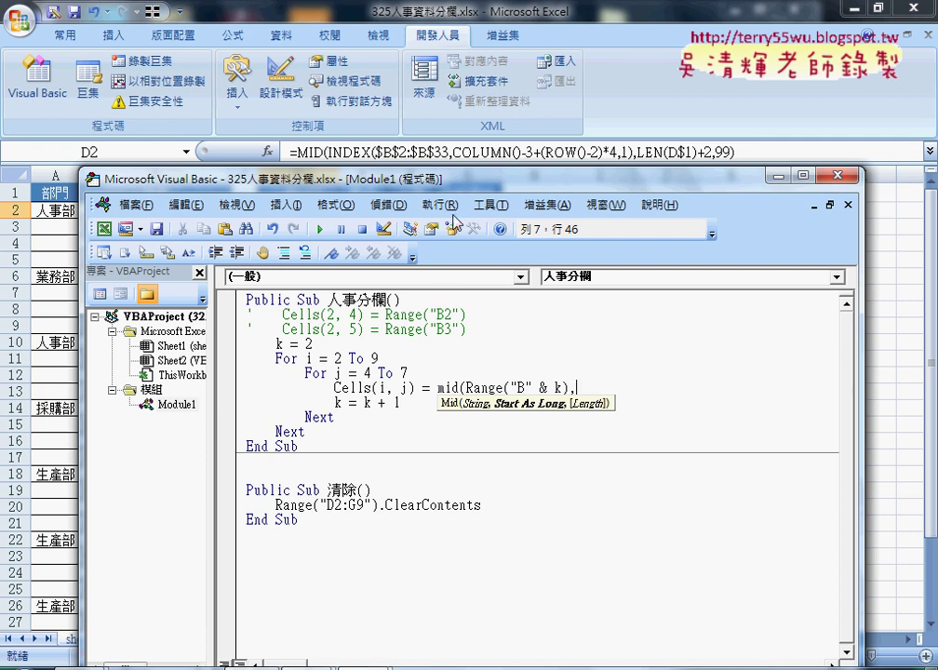
Step: Add cells(1,j) as the Mid call's start argument
drag(450, 179, 453, 244)
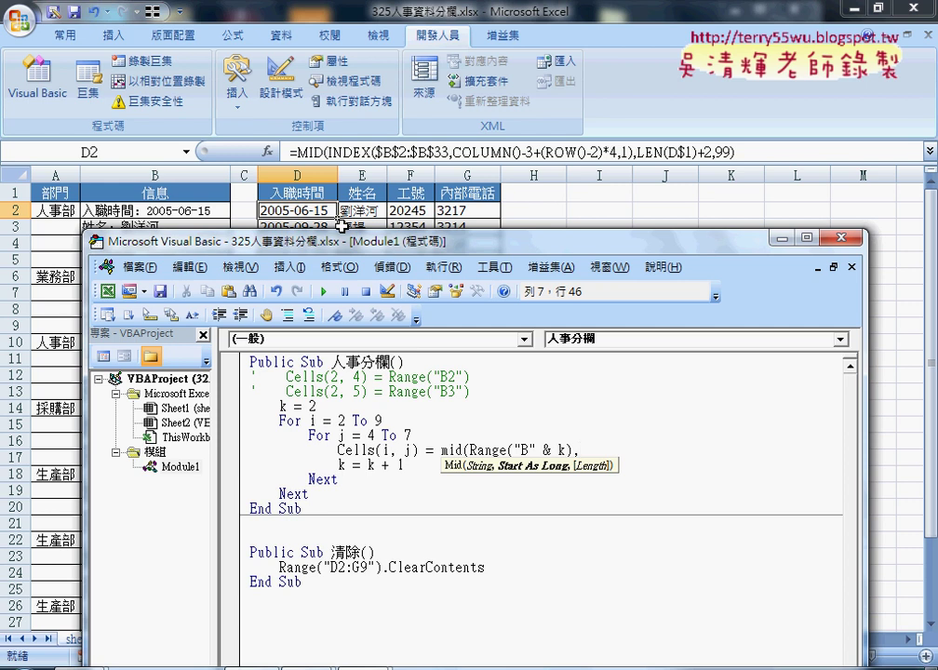
text(c)
text(ells)
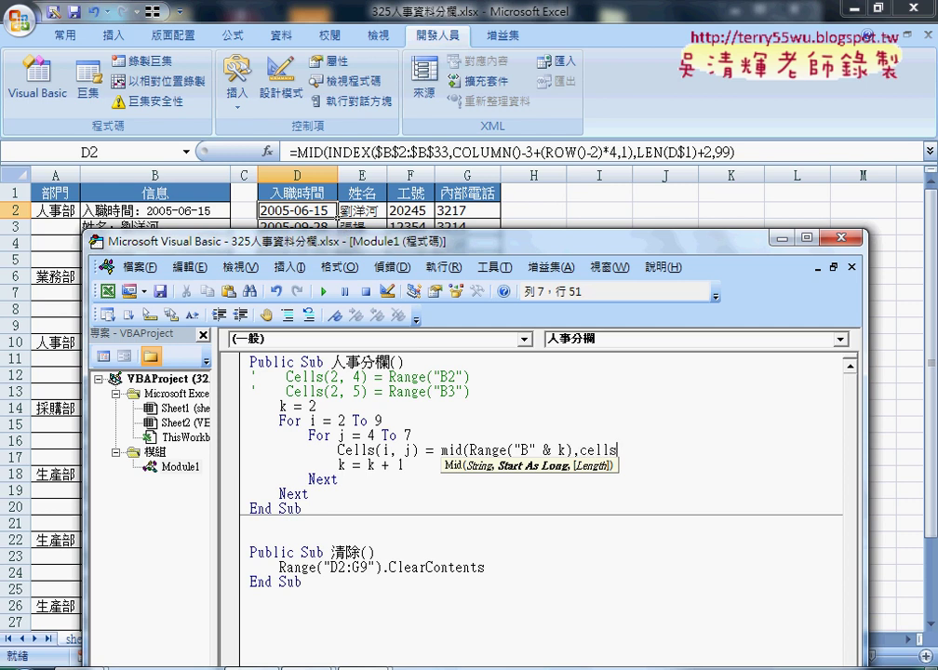
text(()
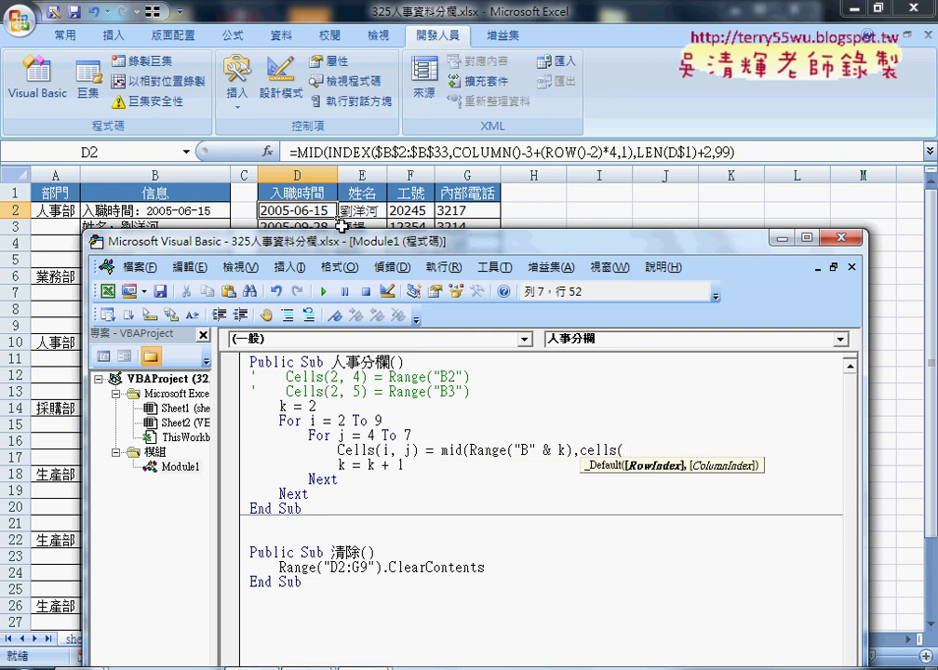
text(1)
key(BackSpace)
text(i)
key(BackSpace)
text(1,)
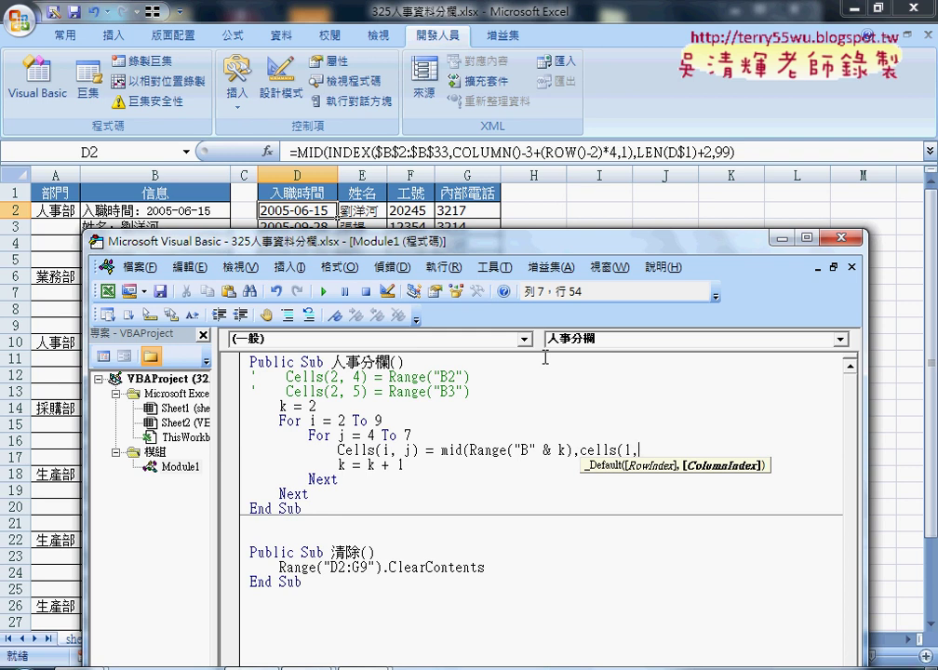
text(j)
text())
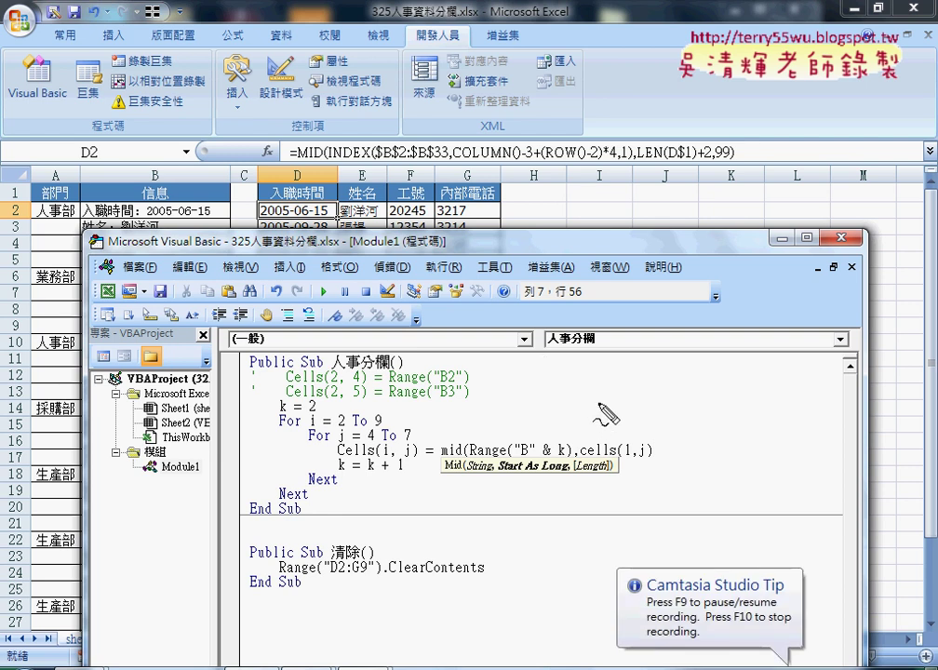
Step: Append +2 and a length of 99 to finish Mid(Range("B" & k), Cells(1, j) + 2, 99)
mouse_move(592, 398)
mouse_down()
mouse_move(592, 426)
mouse_move(635, 404)
mouse_move(623, 426)
mouse_move(644, 430)
mouse_move(631, 462)
mouse_up()
mouse_move(586, 434)
mouse_down()
mouse_move(606, 432)
mouse_move(655, 458)
mouse_up()
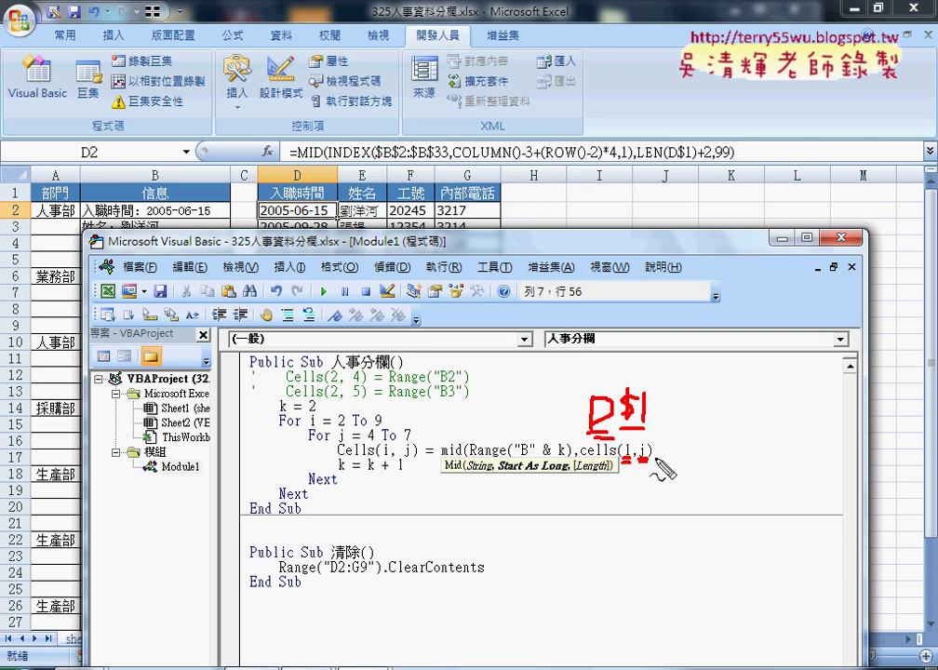
key(Escape)
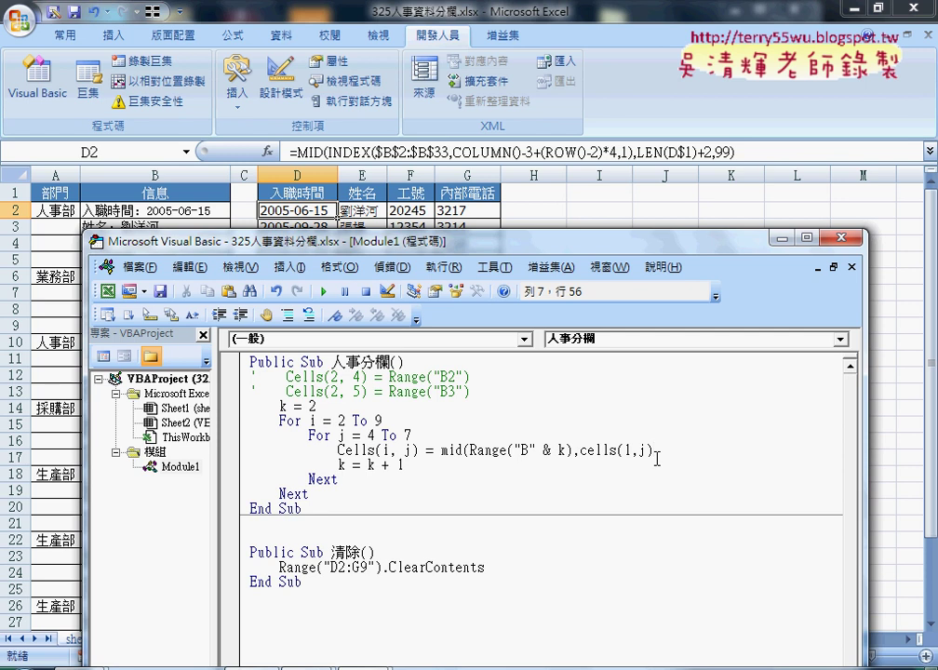
text(+2)
text(,)
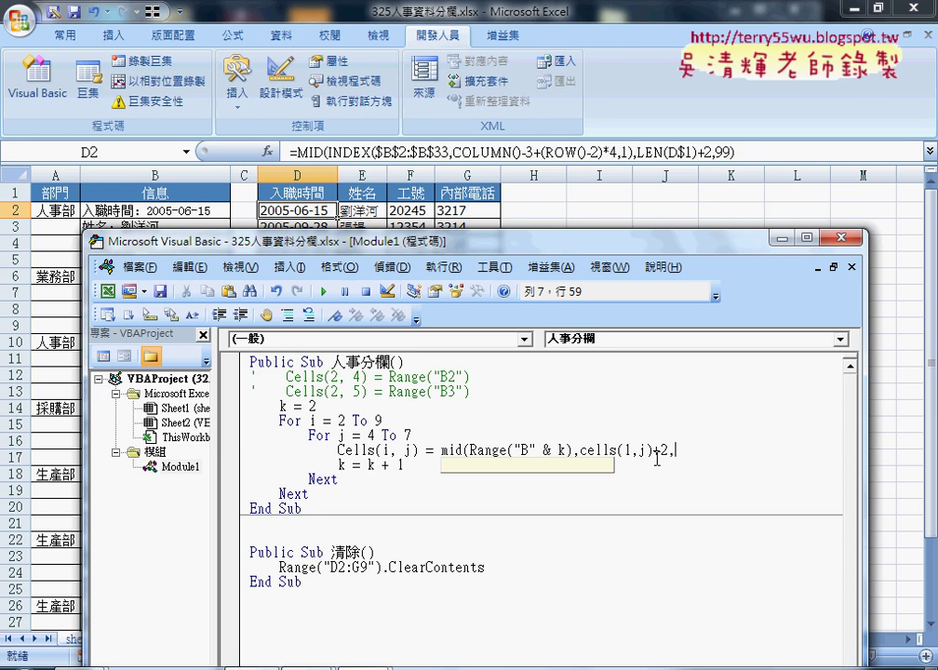
text(99)
text())
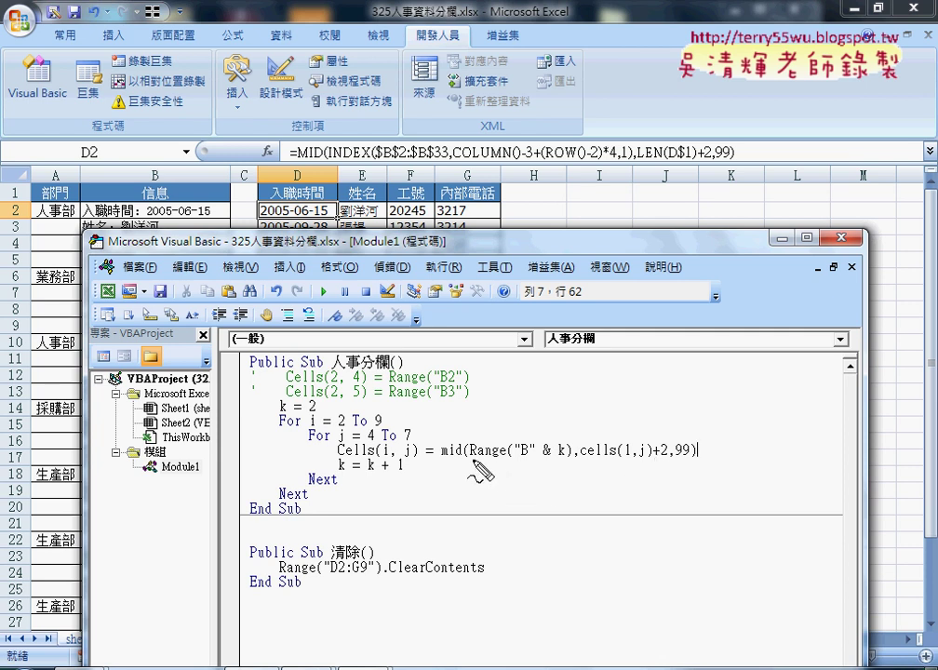
Step: Mark up the Mid arguments: the Range source, cells(1,j) as cell D1, and length 99
drag(469, 456, 563, 460)
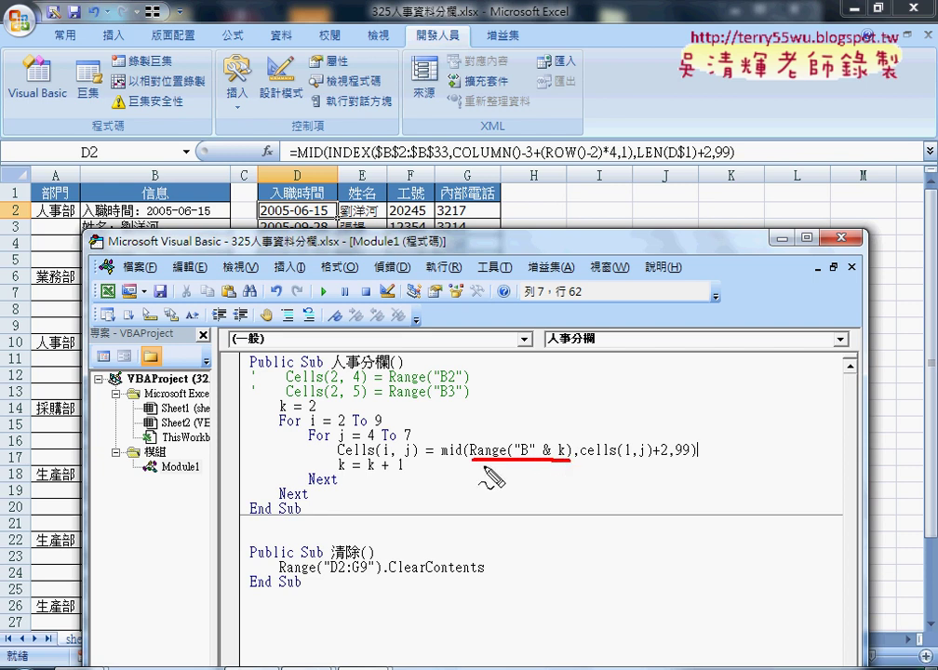
drag(438, 459, 454, 458)
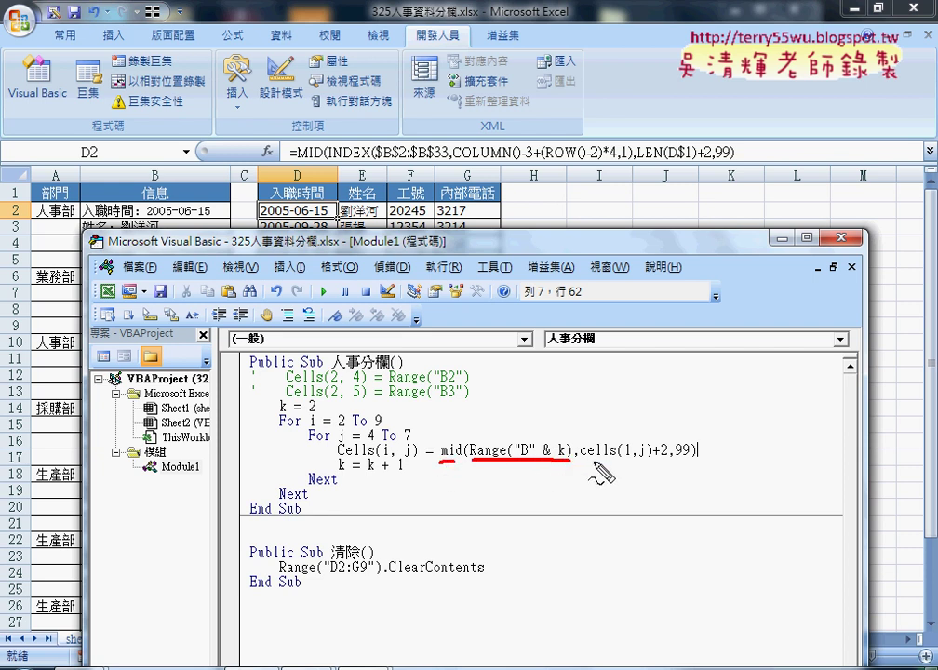
drag(586, 456, 648, 459)
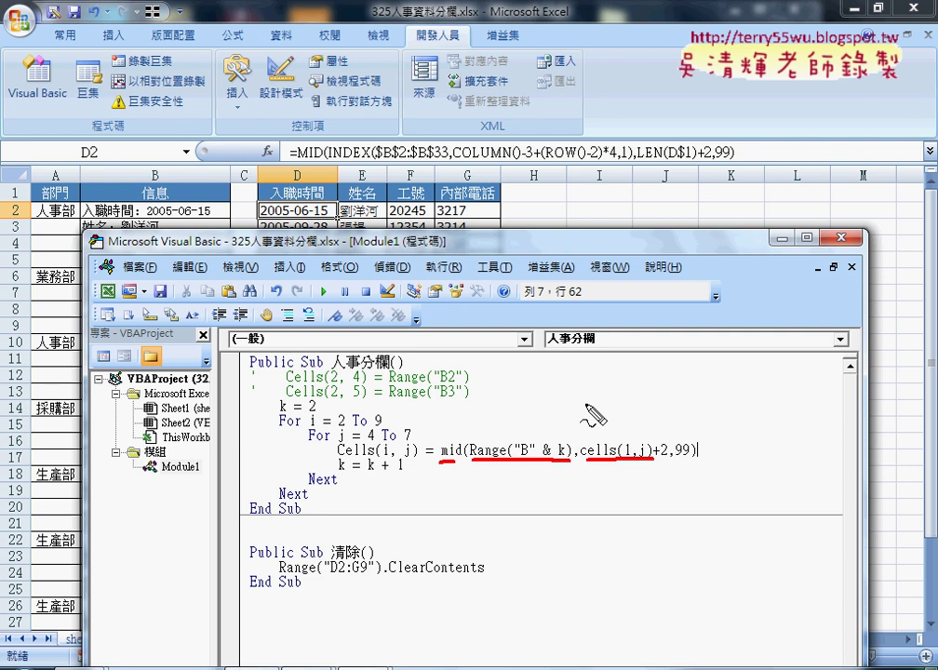
mouse_move(589, 406)
mouse_down()
mouse_move(601, 431)
mouse_move(633, 410)
mouse_up()
mouse_move(610, 422)
mouse_down()
mouse_move(633, 419)
mouse_move(615, 429)
mouse_move(624, 427)
mouse_up()
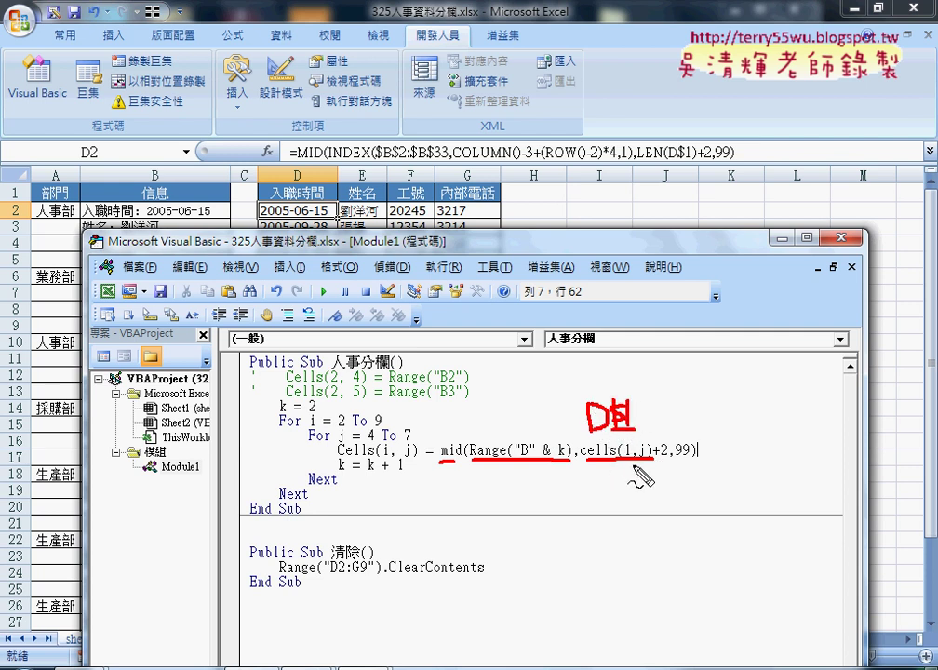
drag(678, 459, 694, 457)
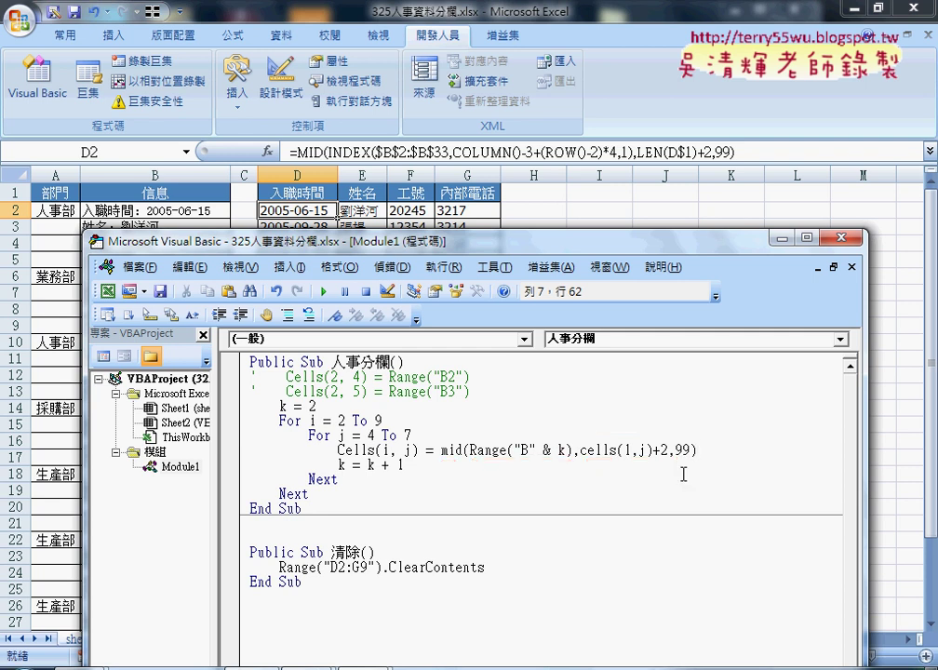
mouse_move(505, 241)
mouse_down()
mouse_move(553, 255)
mouse_move(594, 447)
mouse_move(586, 365)
mouse_up()
Step: Run the 人事分欄 macro, which halts with run-time error 13, type mismatch
click(565, 540)
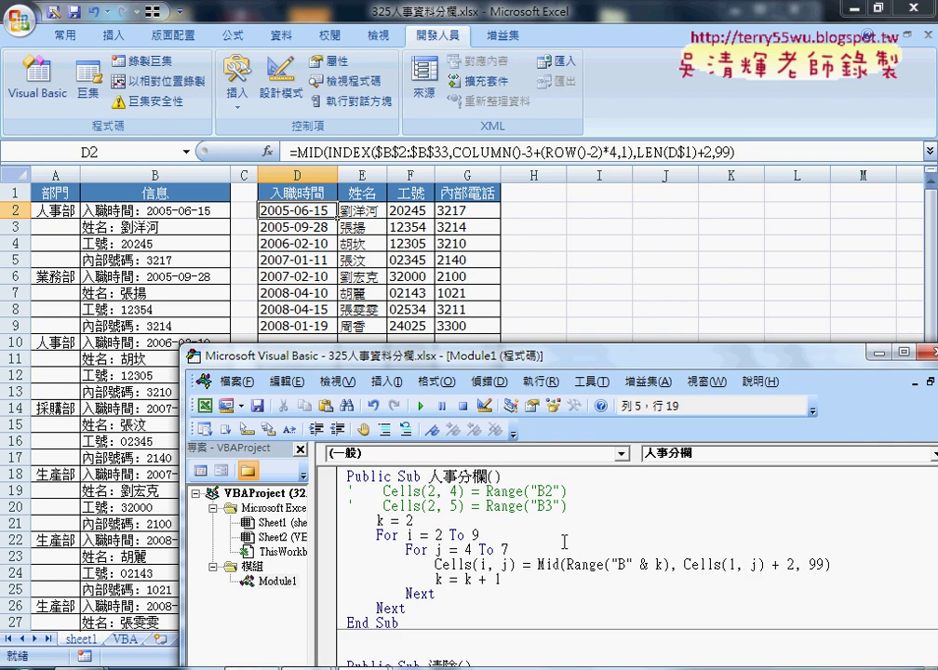
click(492, 564)
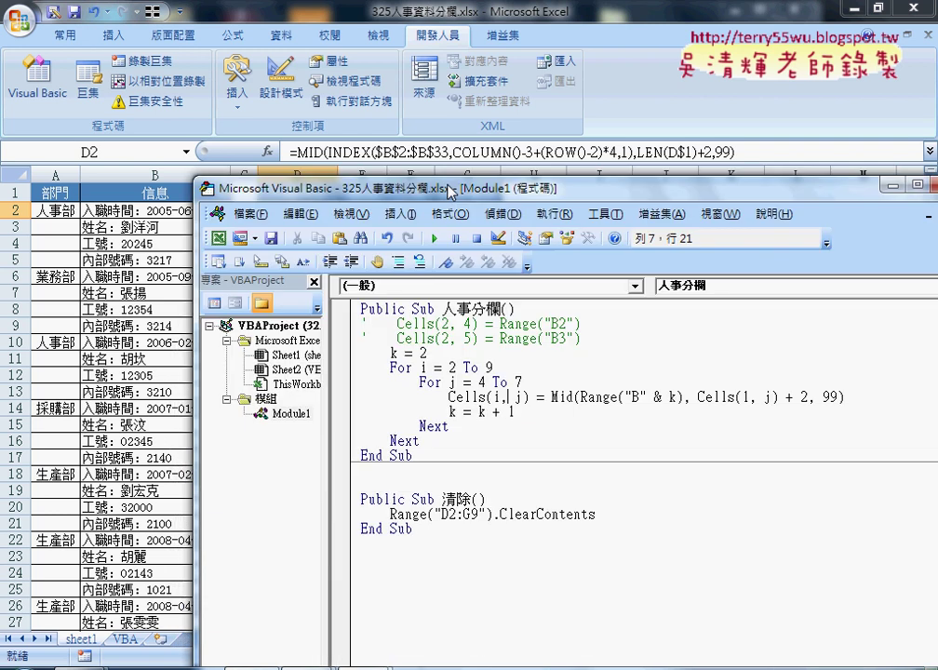
drag(372, 354, 386, 184)
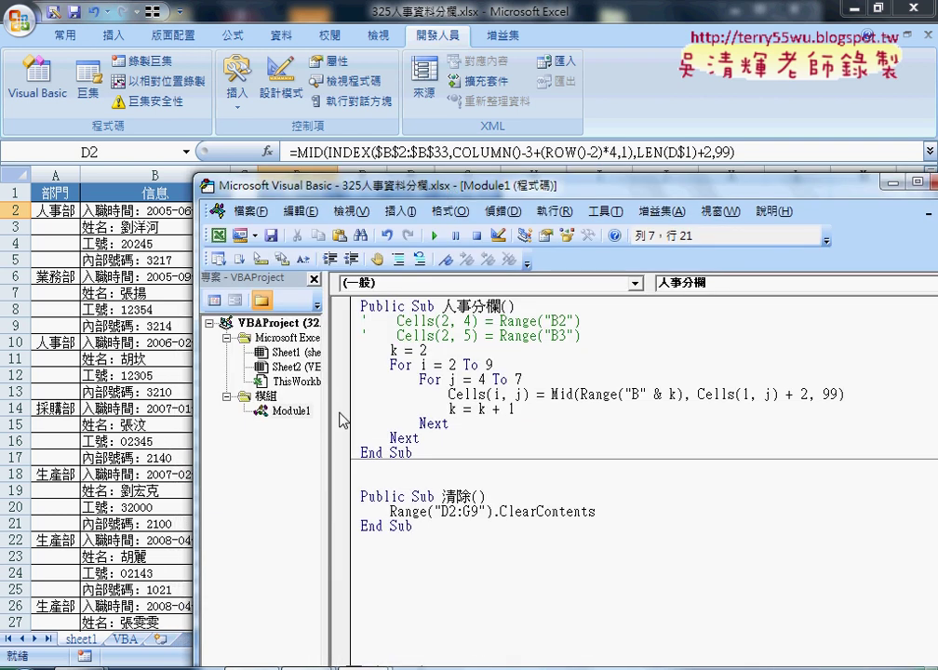
click(109, 503)
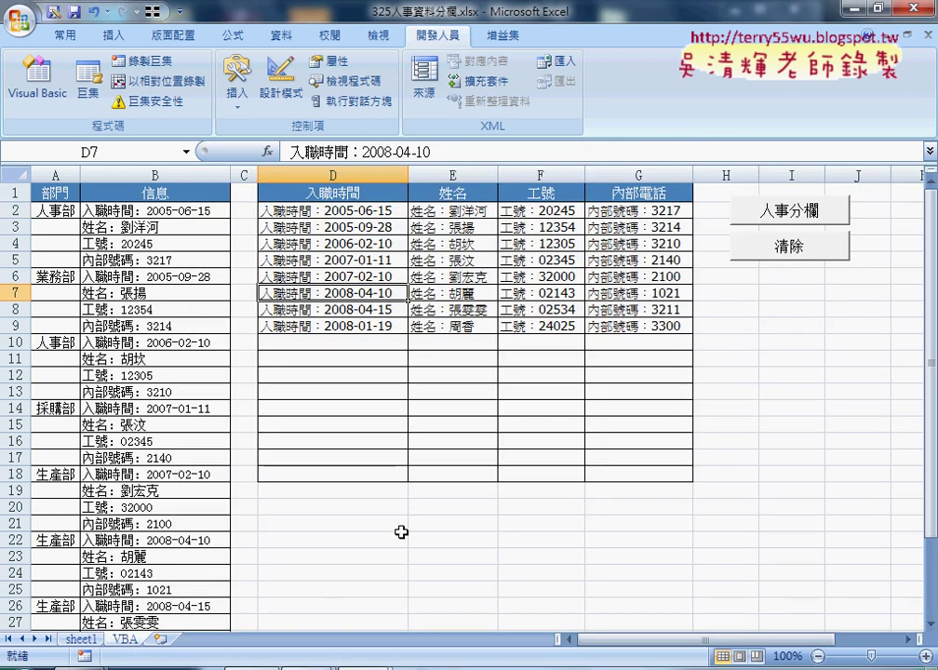
click(485, 591)
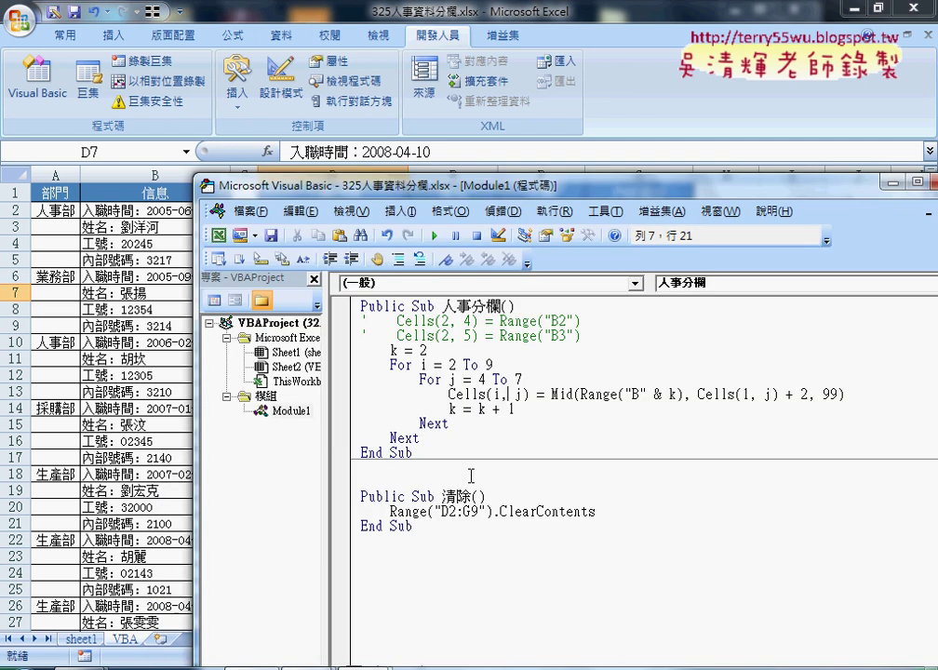
drag(463, 191, 354, 348)
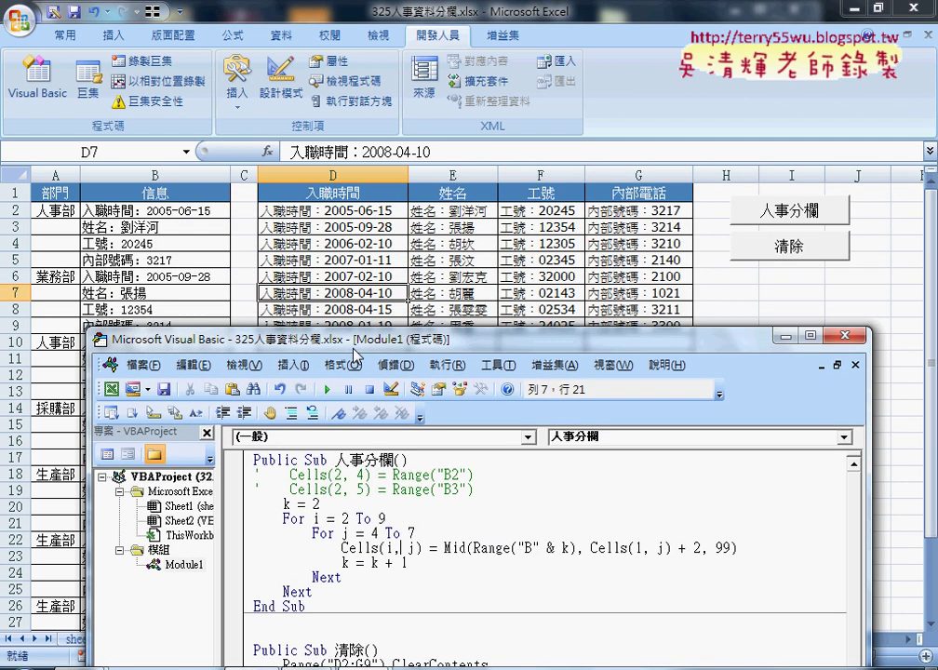
click(389, 518)
Step: Choose Debug on the type-mismatch error and highlight + 2 in the failing Mid line
click(327, 390)
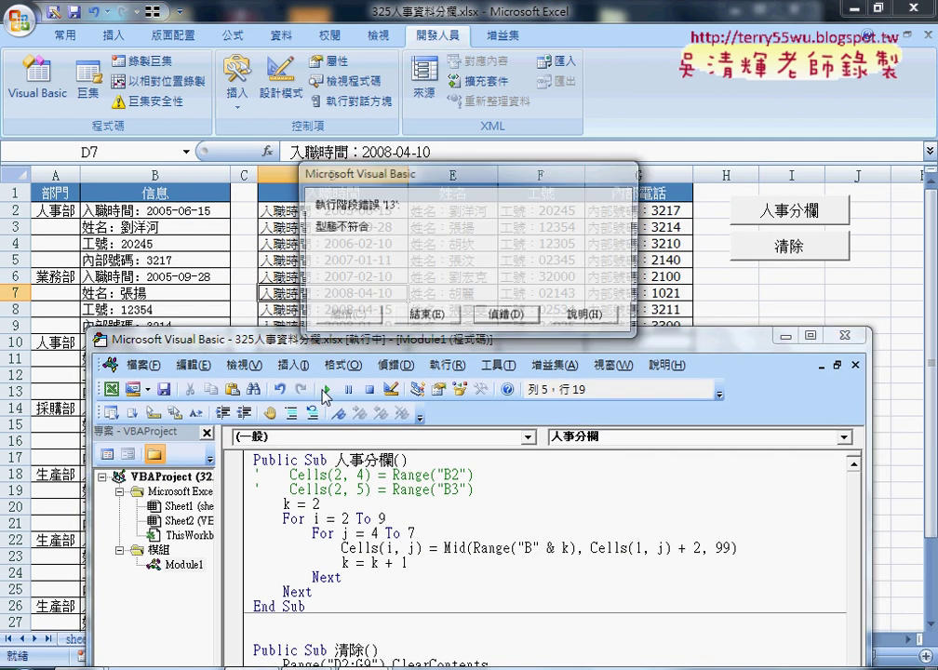
click(505, 313)
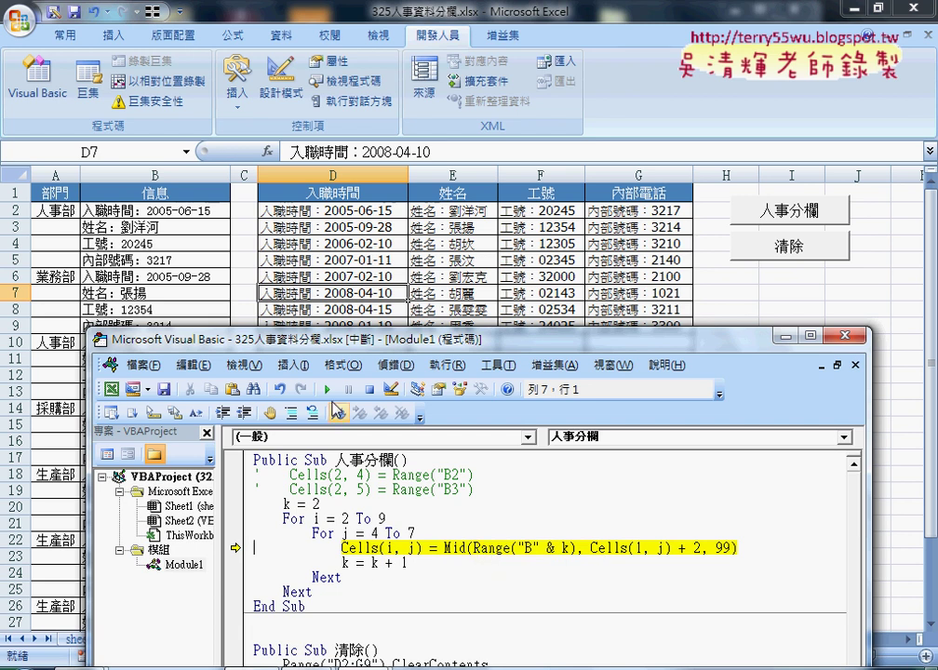
click(330, 390)
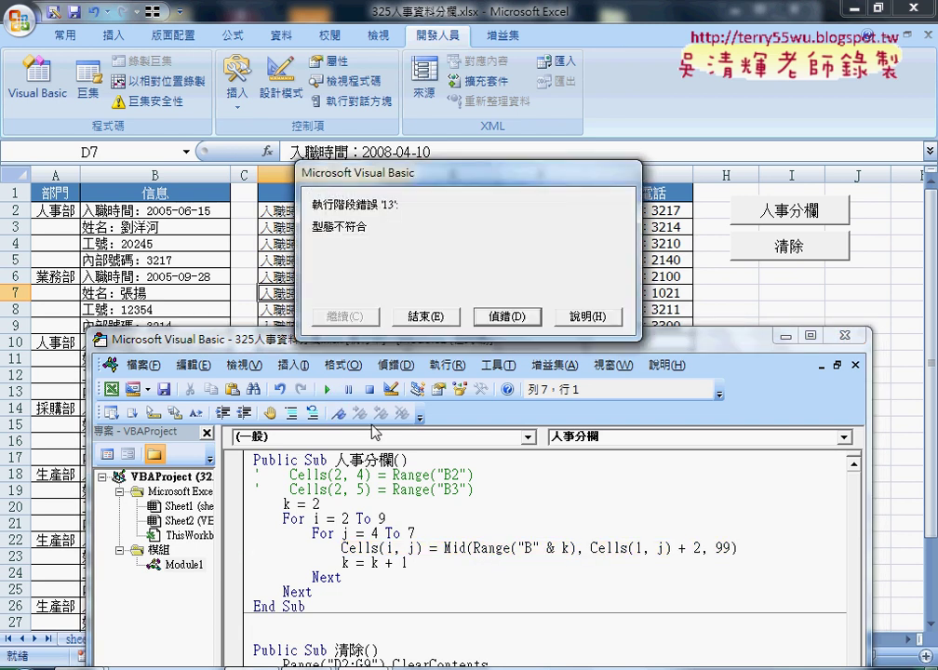
click(506, 316)
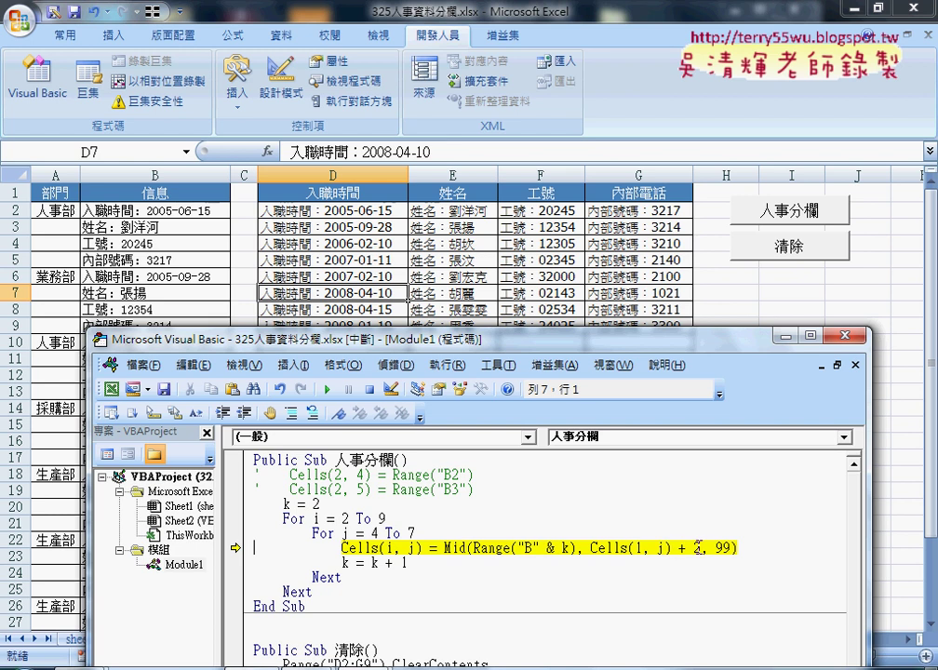
drag(700, 548, 681, 549)
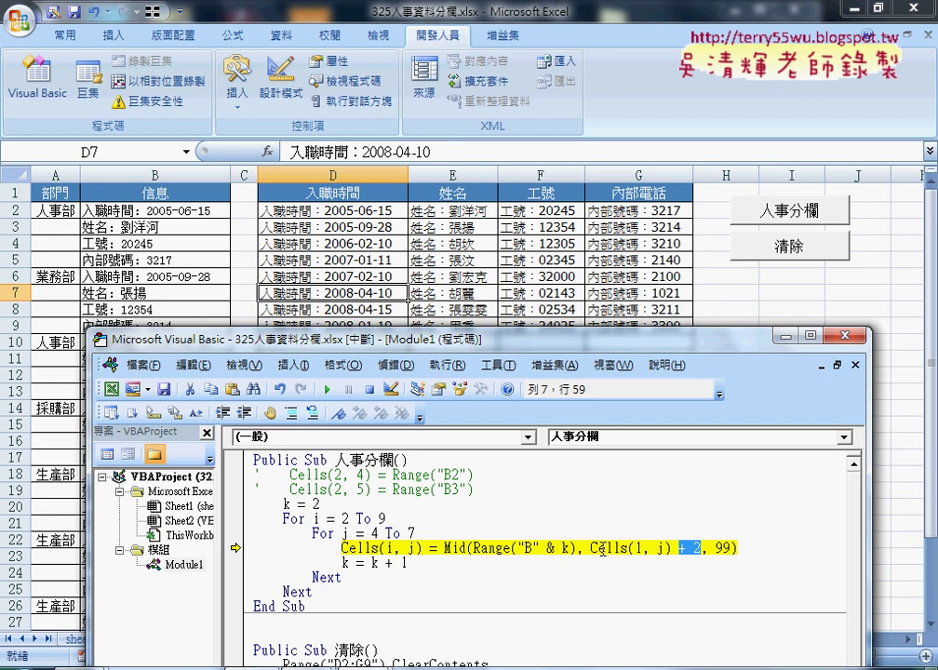
mouse_move(628, 549)
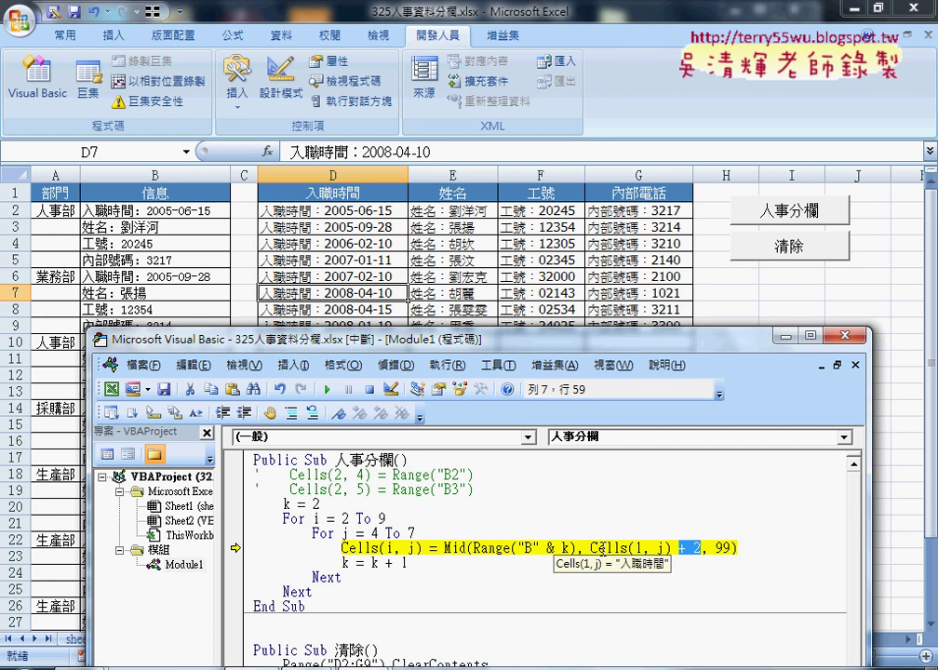
Step: Wrap Cells(1, j) in len() so the Mid start reads len(Cells(1, j)) + 2
click(591, 548)
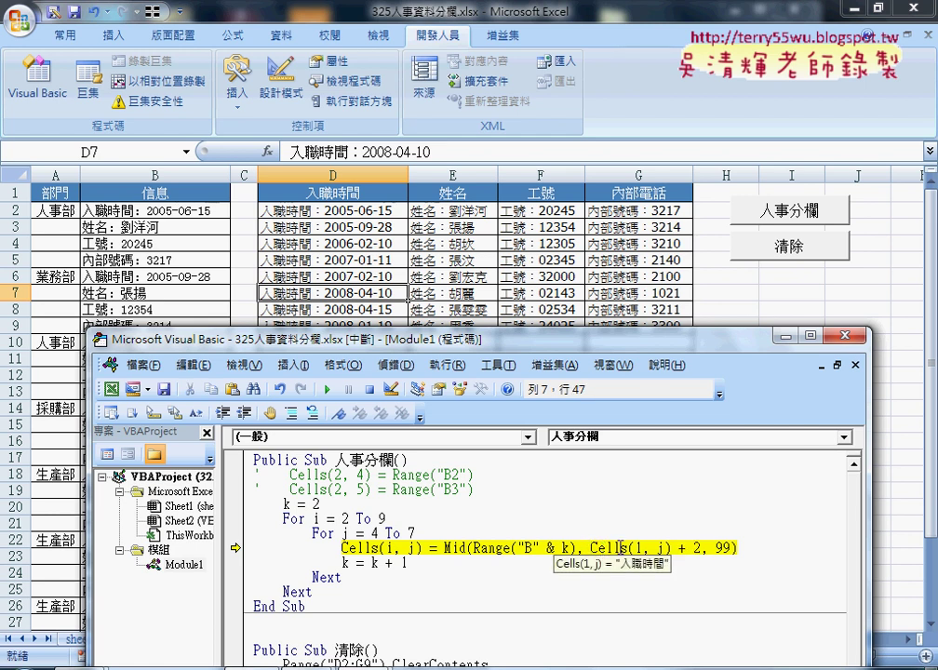
click(598, 548)
text(e)
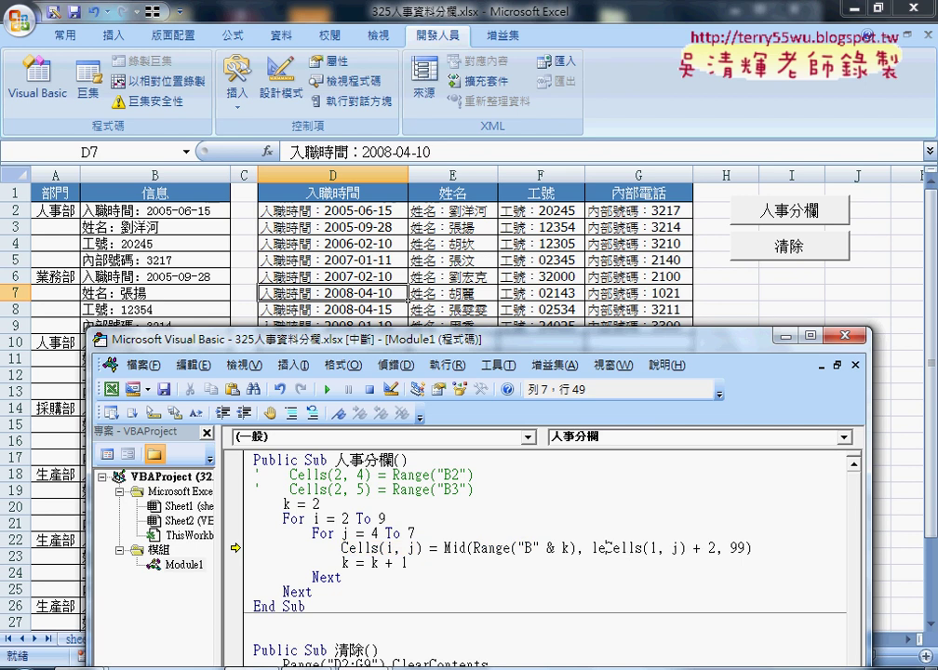
text(n)
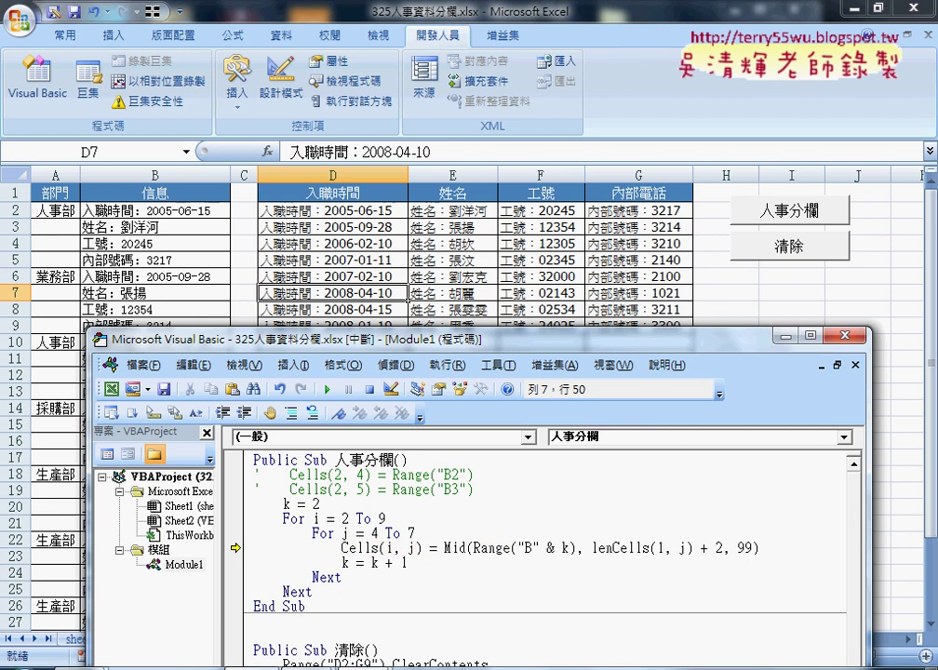
text(()
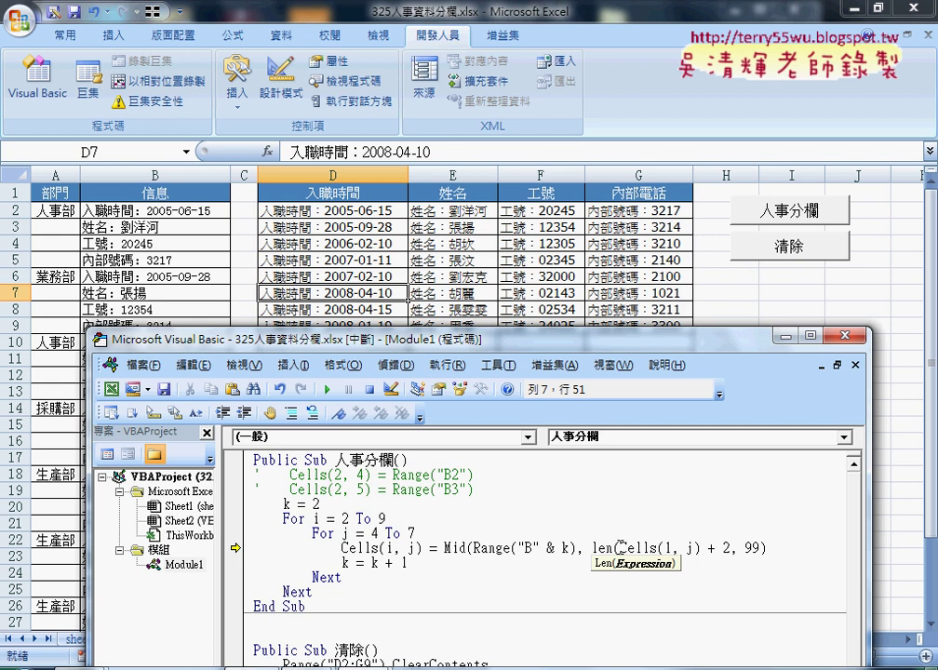
key(Right)
key(Right)
key(Right)
key(Right)
key(Right)
key(Right)
key(Right)
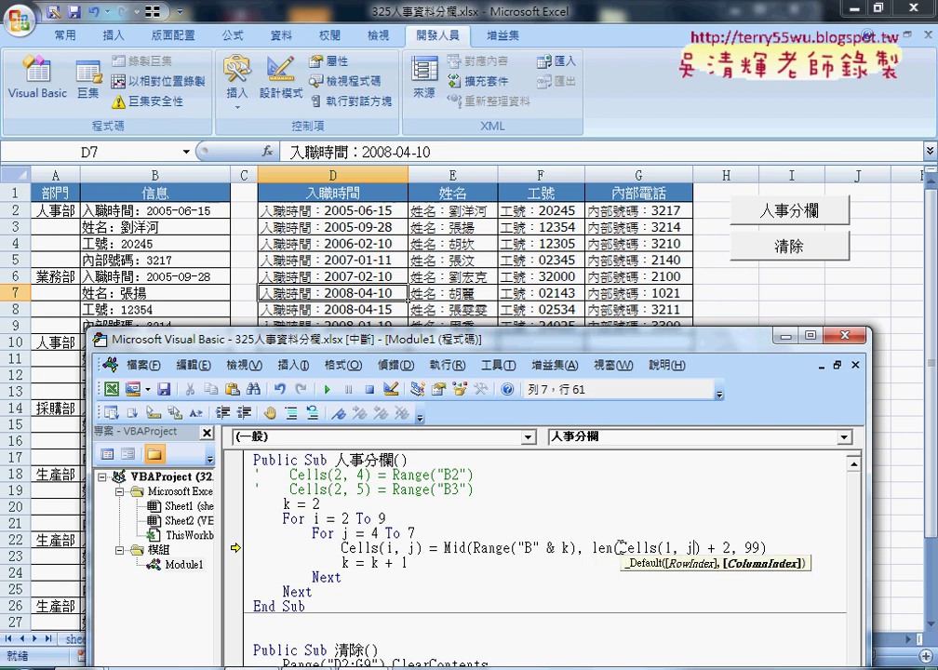
key(Right)
text())
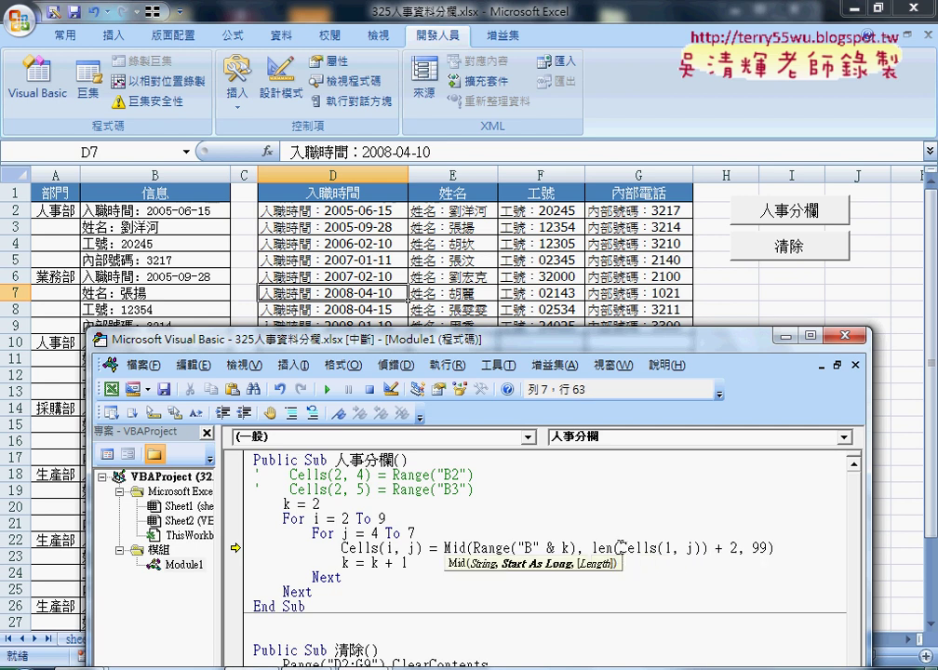
Step: Annotate how header cell D1 maps to Cells(1, j) and review the new start argument
drag(619, 548, 700, 548)
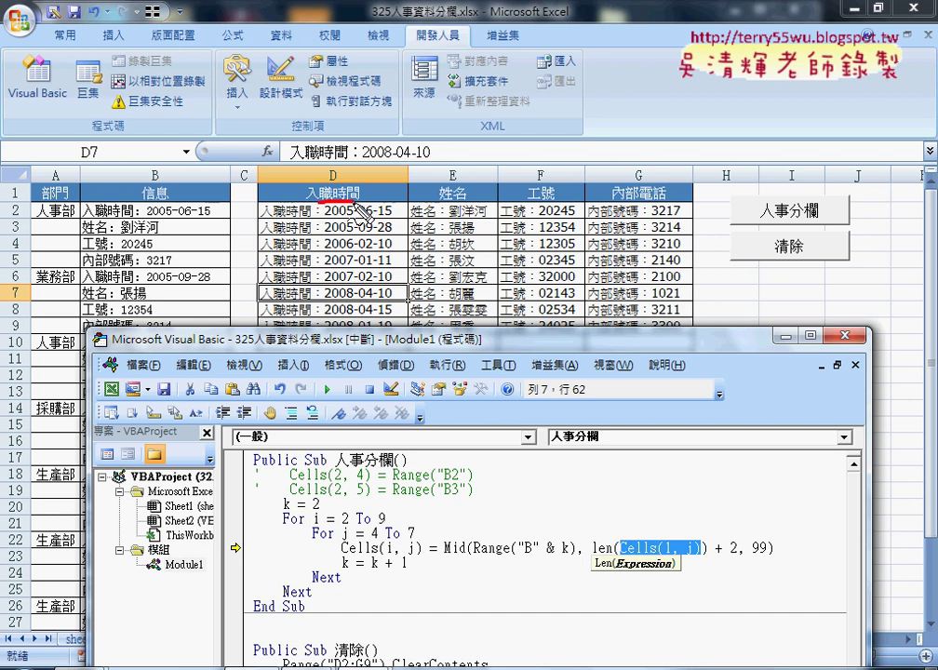
mouse_move(302, 191)
mouse_down()
mouse_move(538, 453)
mouse_move(631, 527)
mouse_up()
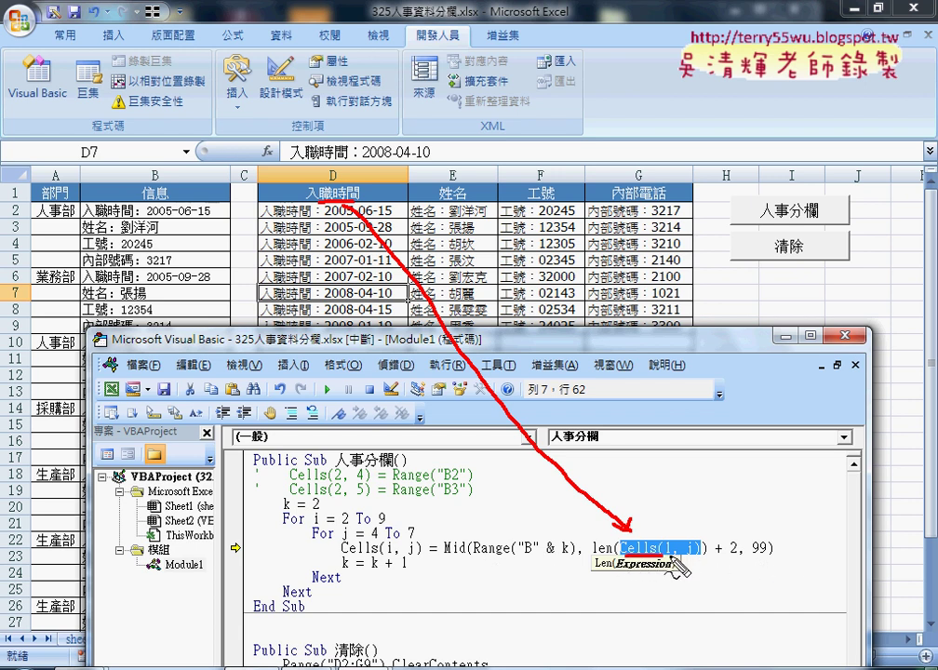
drag(696, 554, 623, 555)
key(Escape)
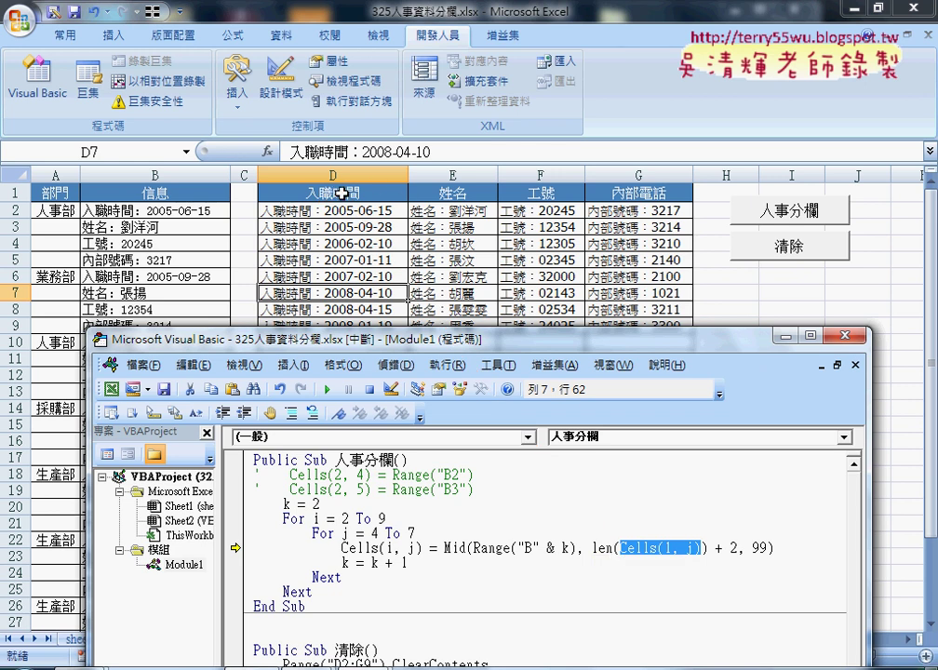
drag(737, 548, 591, 548)
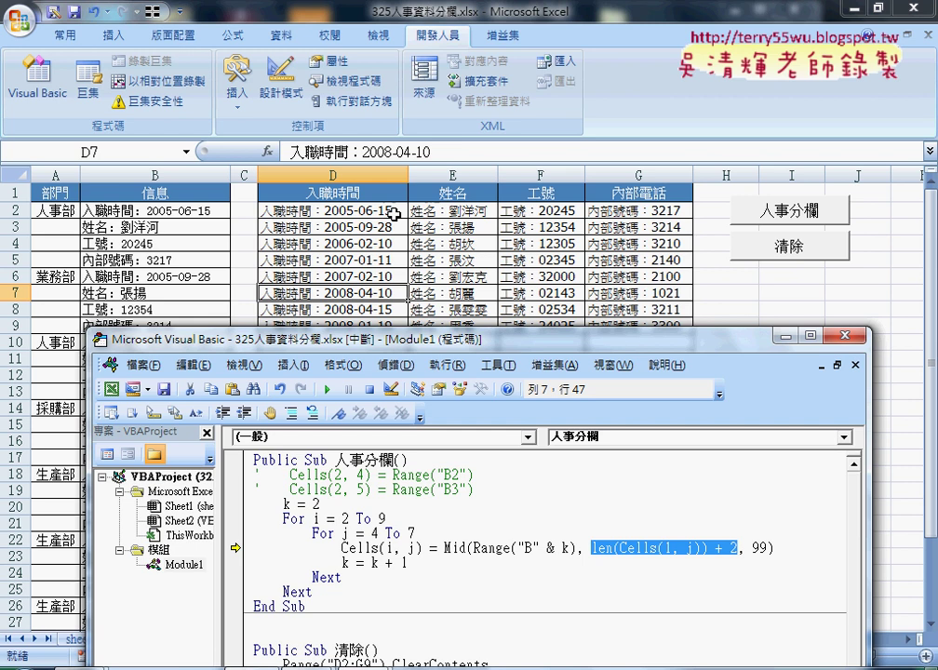
click(614, 547)
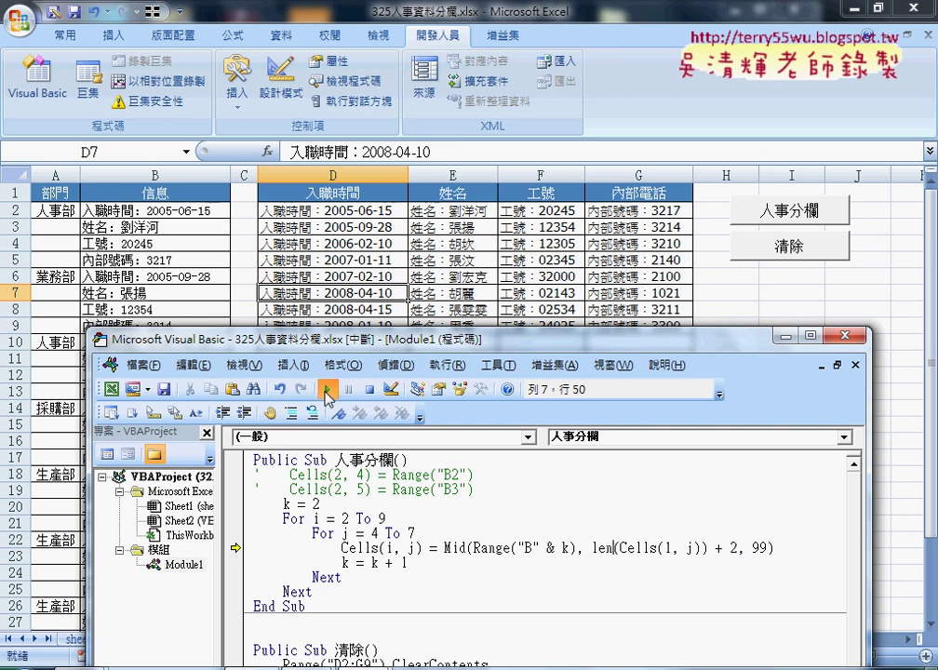
Step: Let the macro finish filling D2:G9, then AutoFit and widen columns D through G
click(327, 389)
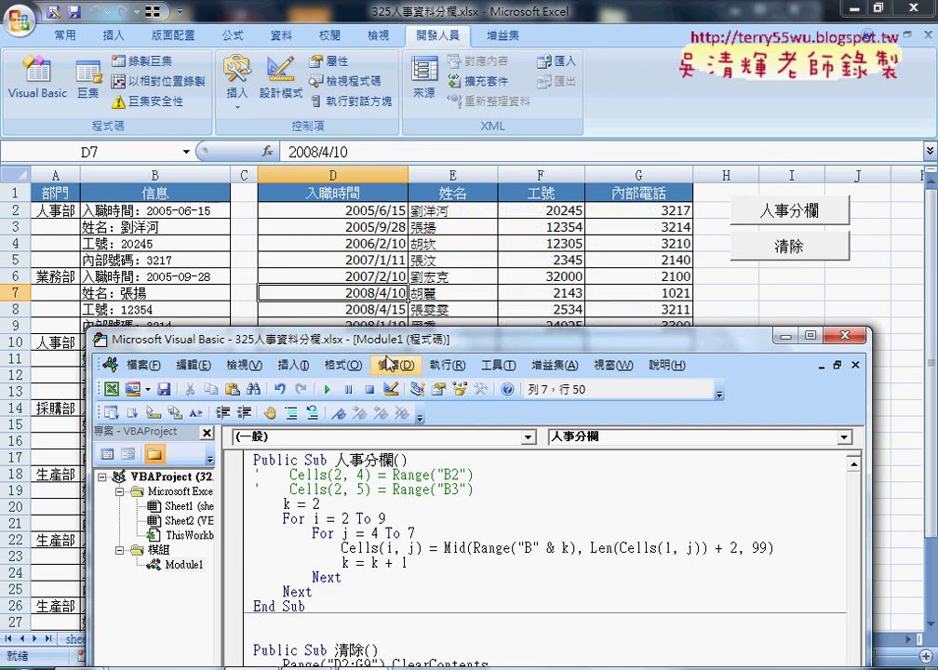
drag(393, 345, 390, 304)
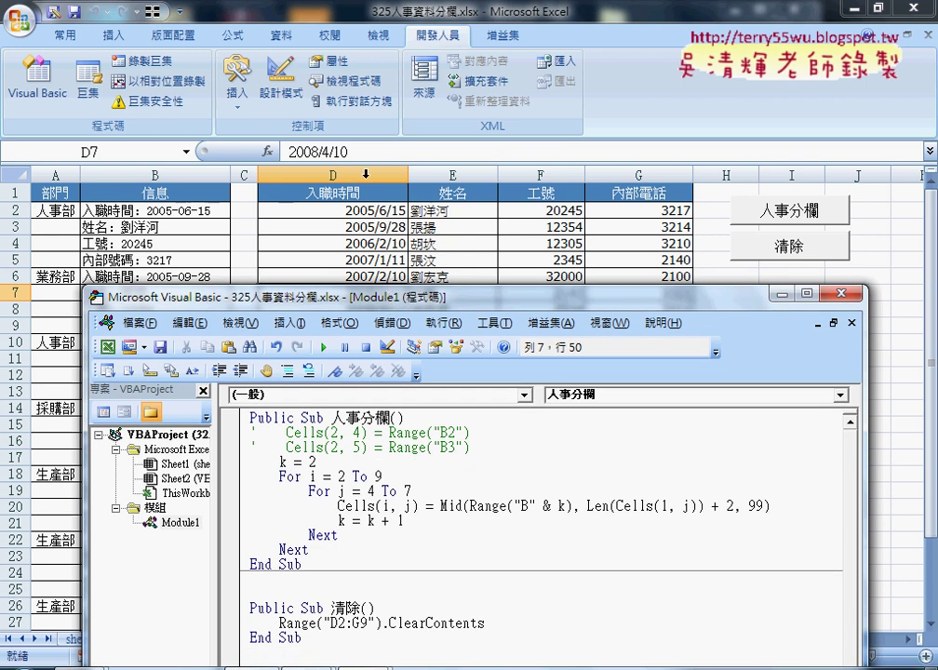
drag(358, 175, 632, 178)
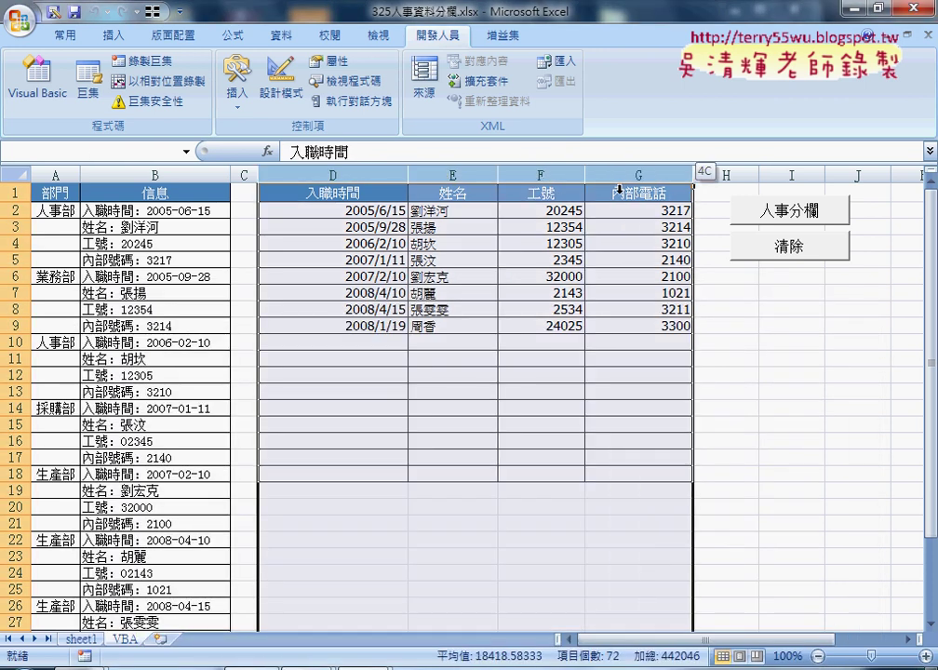
double_click(410, 174)
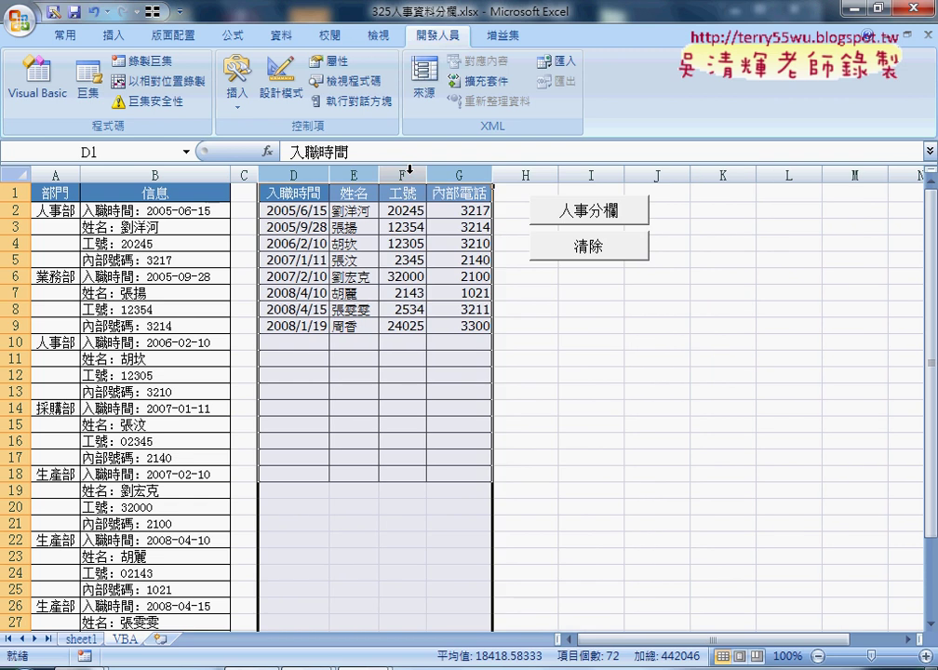
drag(330, 175, 381, 176)
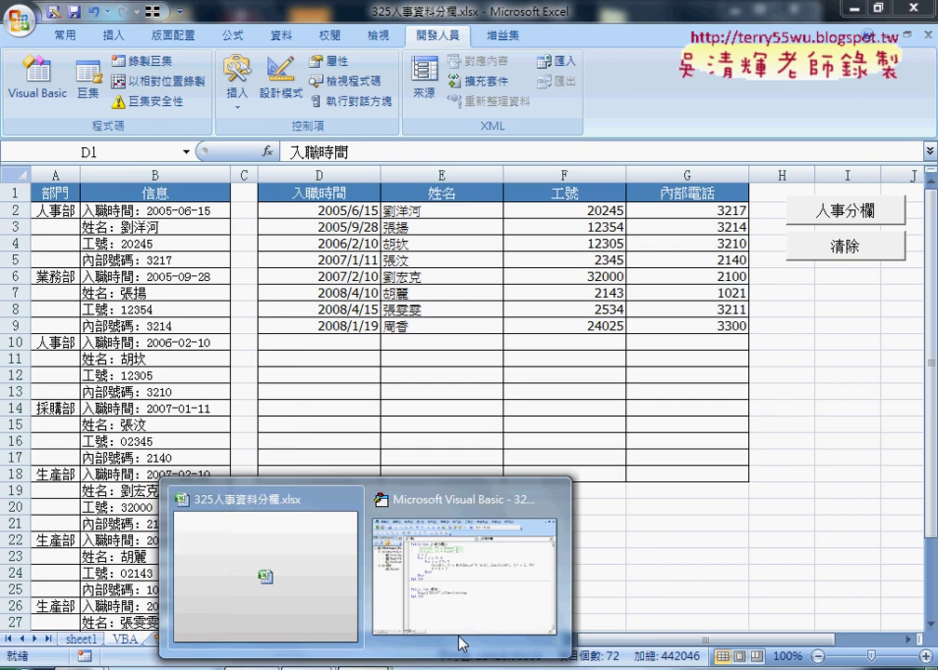
click(493, 586)
Step: Add Columns("D:G").AutoFit after the outer Next and run 人事分欄 with F5
click(334, 551)
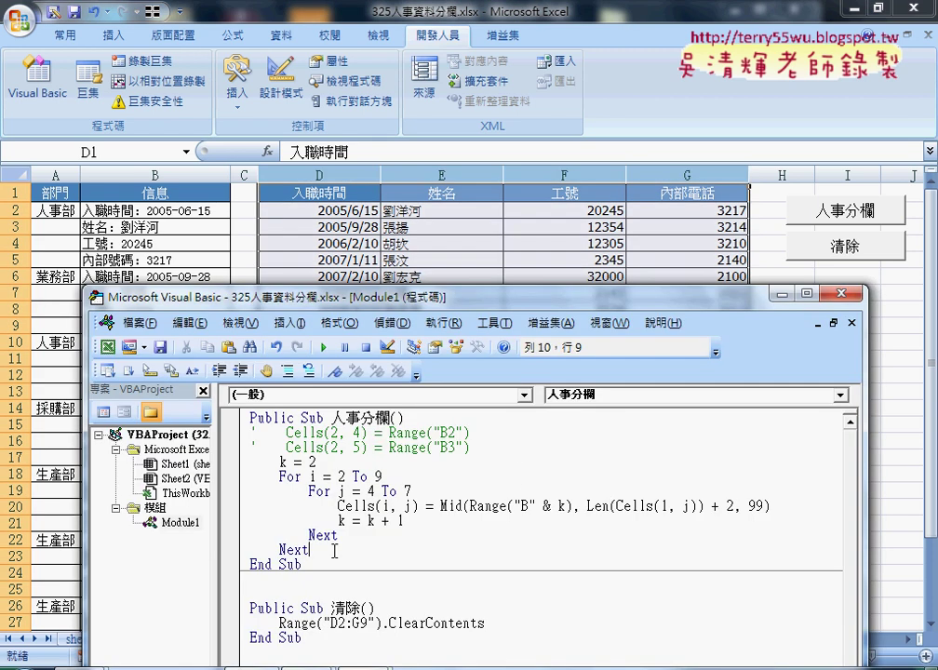
key(Return)
text(c)
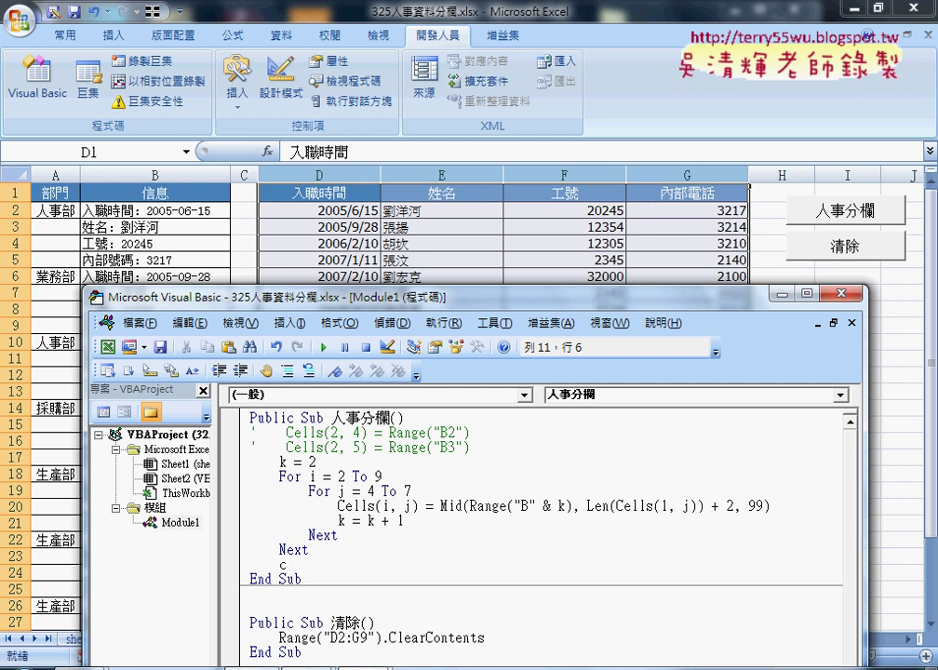
text(olu)
text(mns)
text(()
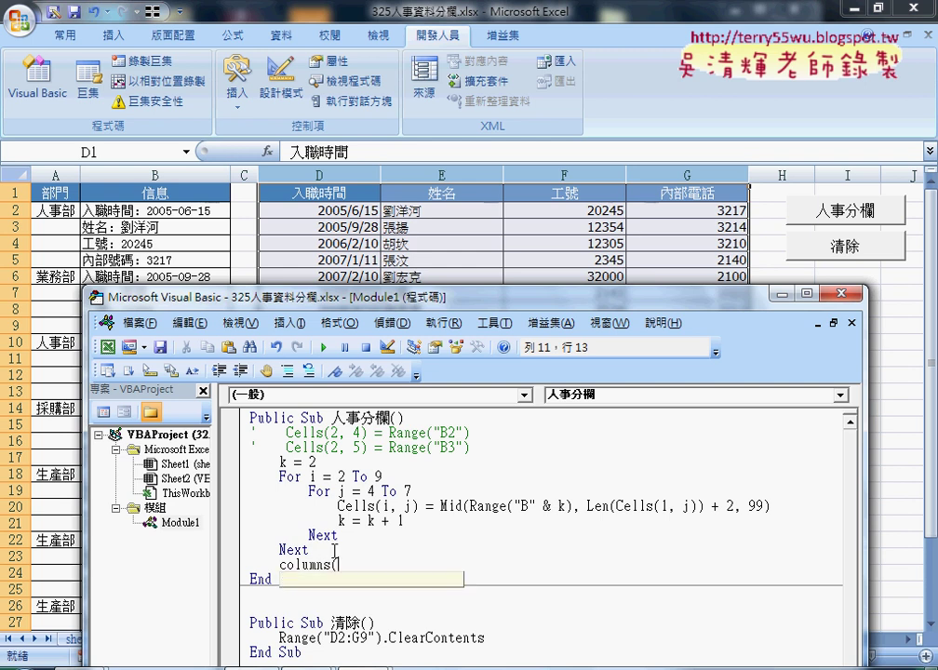
text())
text(")
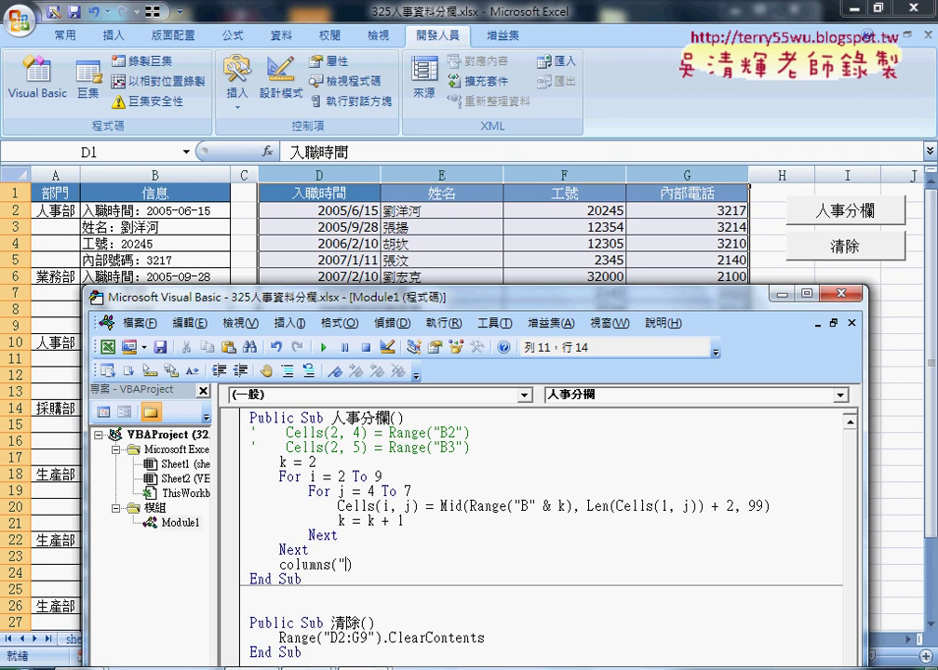
text(D)
text(:)
text(G").)
text(aut)
text(ofit)
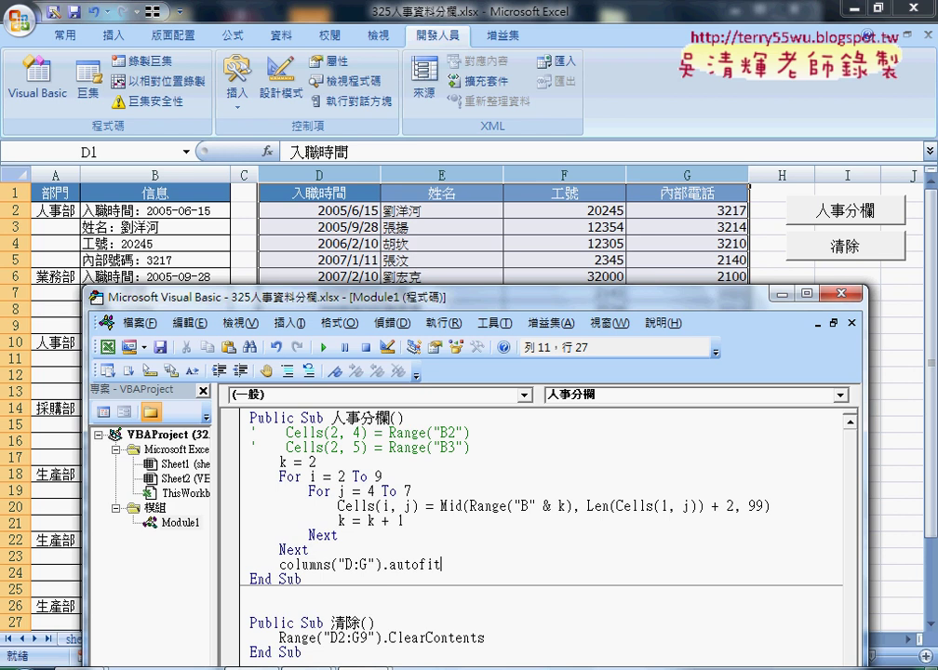
click(357, 521)
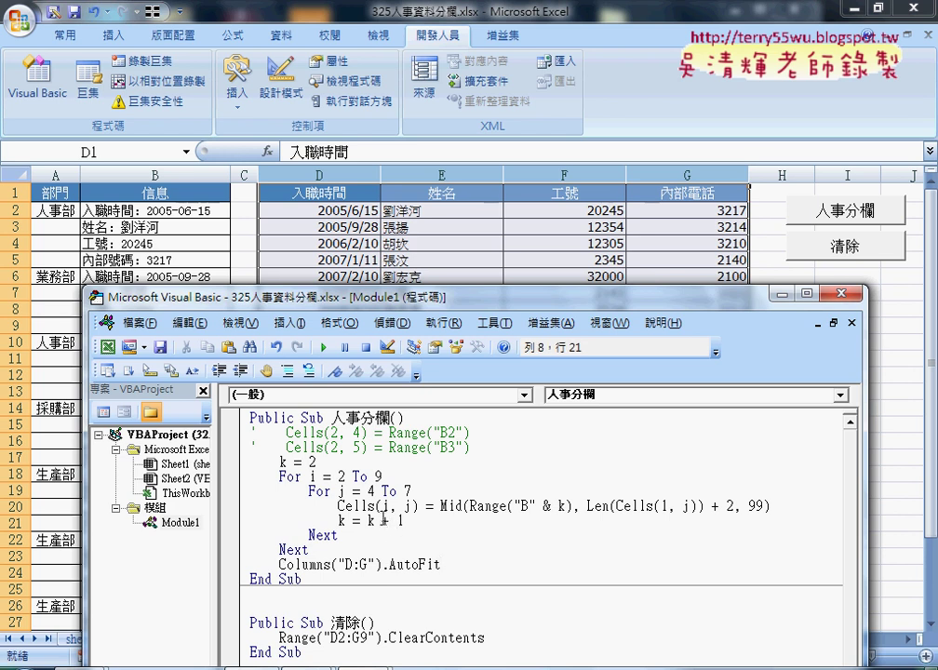
key(F5)
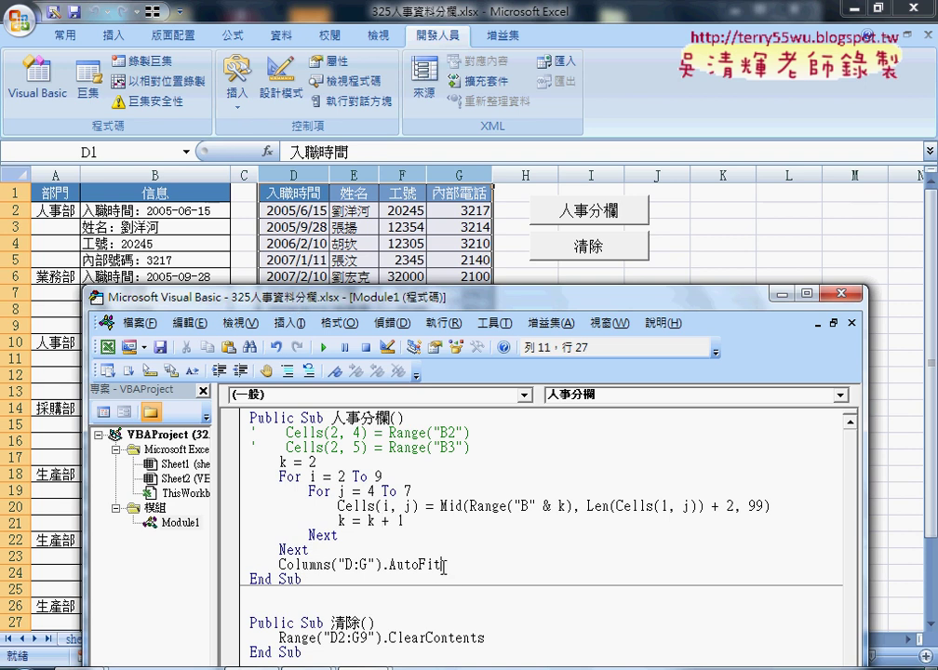
Step: Highlight the ("D:G") range and .AutoFit parts of the new Columns line
drag(440, 564, 284, 564)
key(Left)
key(Right)
key(Right)
key(Right)
key(shift+Right)
drag(382, 565, 331, 565)
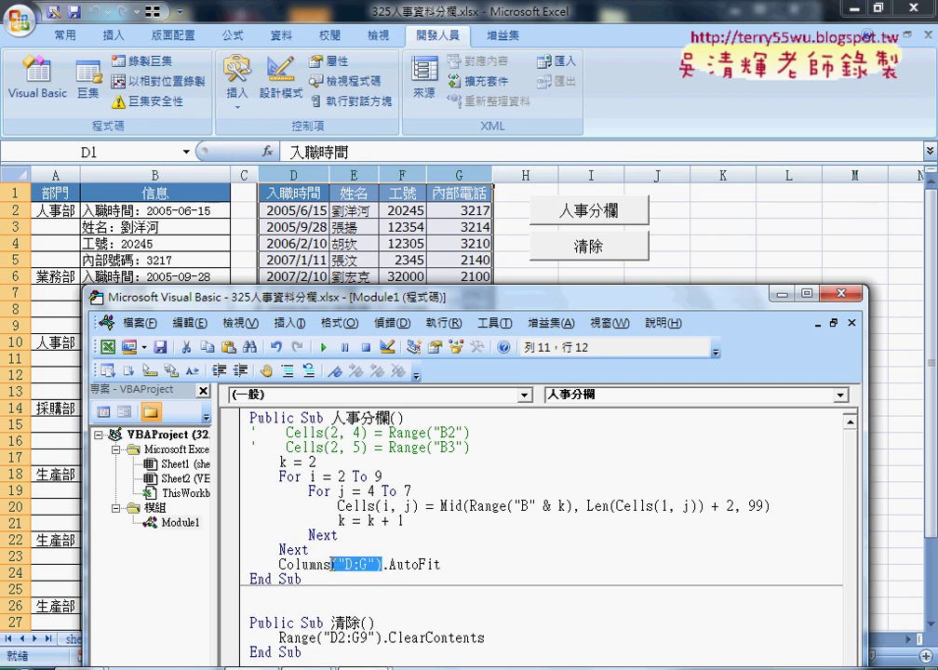
drag(440, 565, 382, 564)
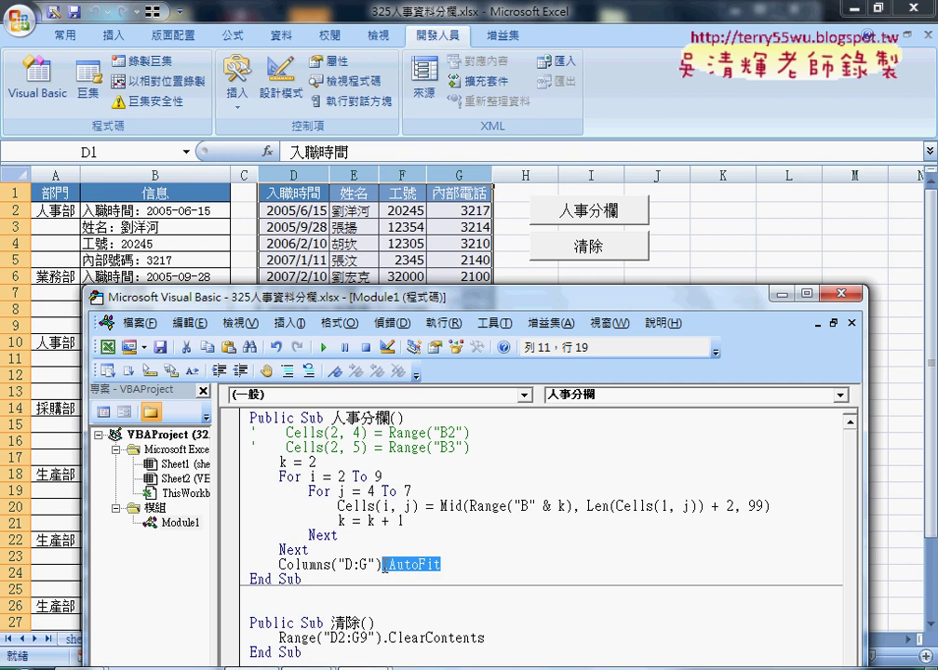
Step: Retype .ClearContents for Range("D2:G9") in the 清除 macro and return to the worksheet
mouse_move(427, 304)
mouse_down()
mouse_move(606, 204)
mouse_move(582, 244)
mouse_up()
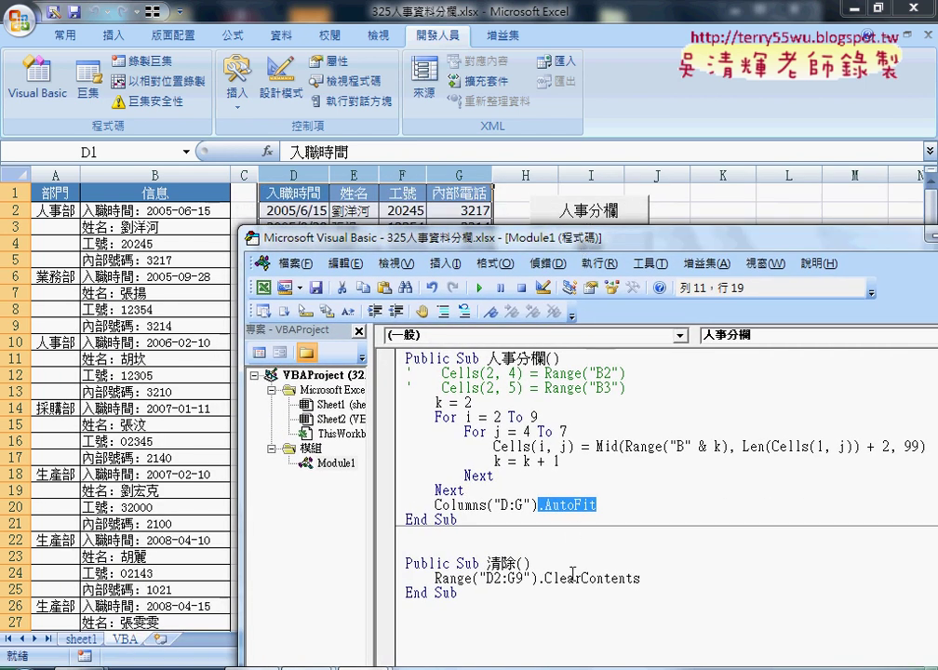
drag(641, 579, 537, 578)
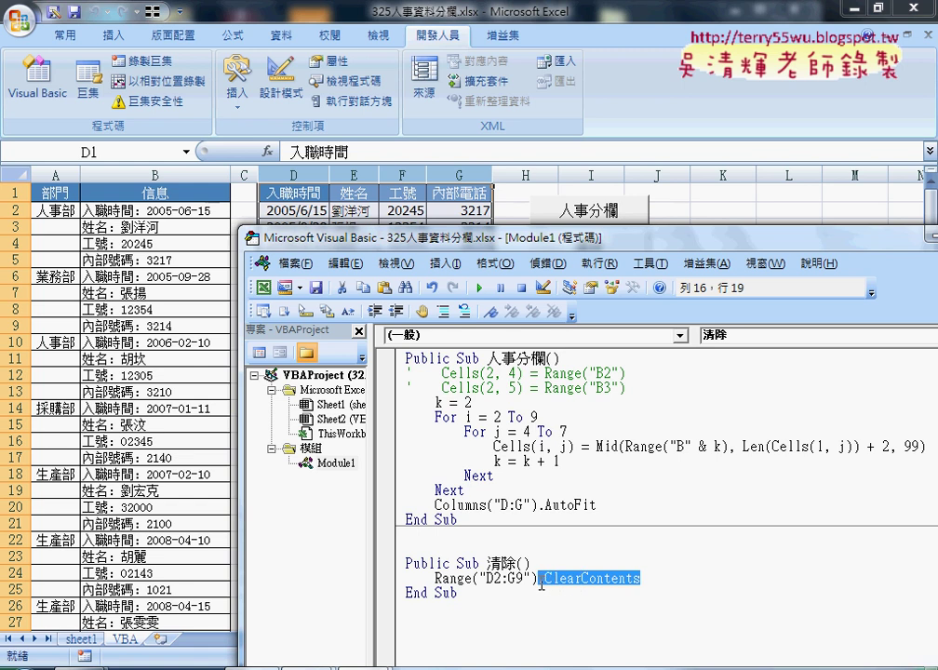
drag(423, 237, 630, 244)
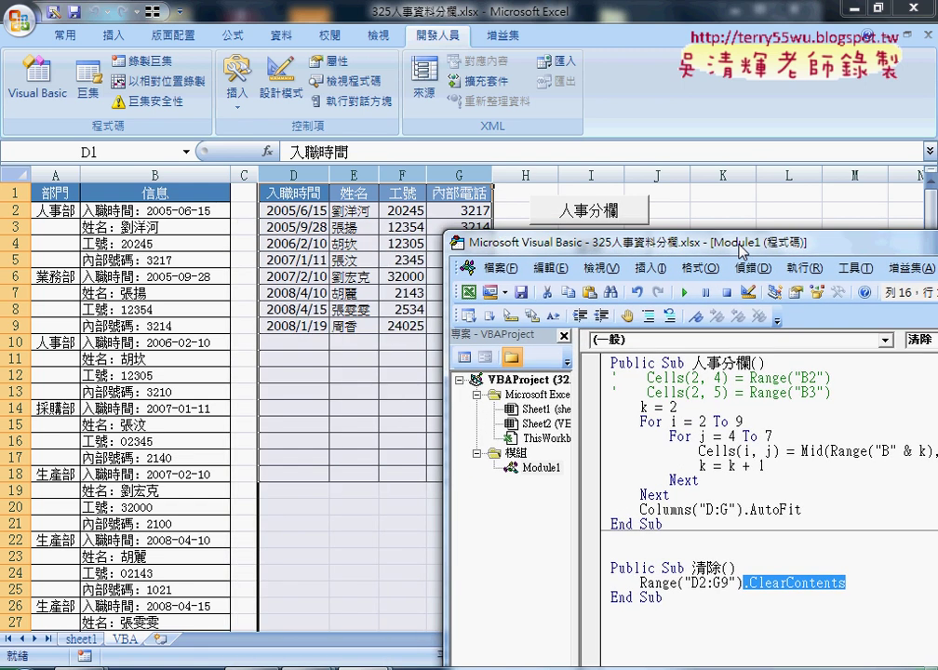
mouse_move(473, 242)
mouse_down()
mouse_move(456, 361)
mouse_move(188, 84)
mouse_up()
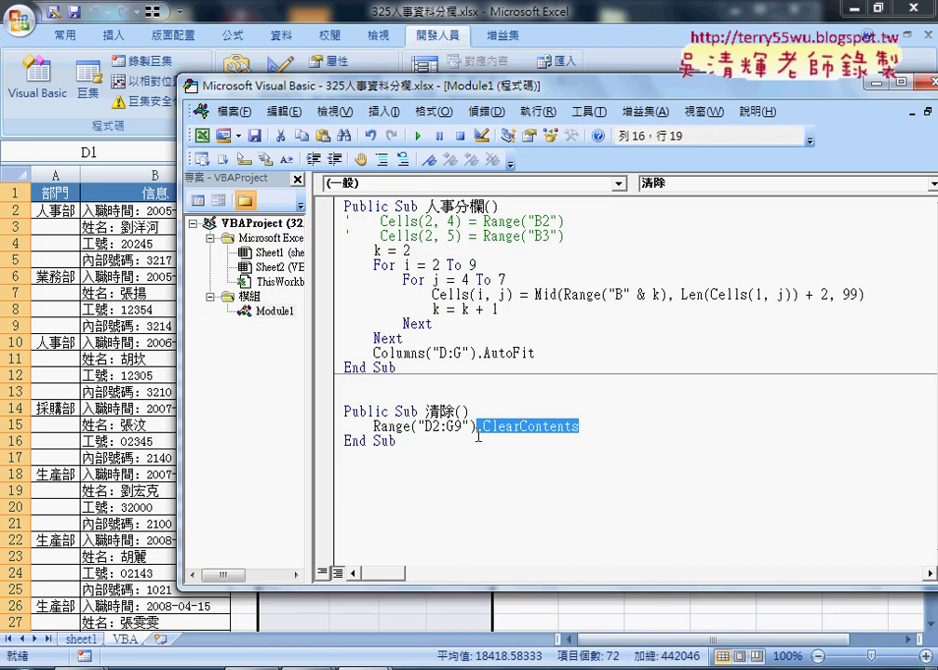
text(.)
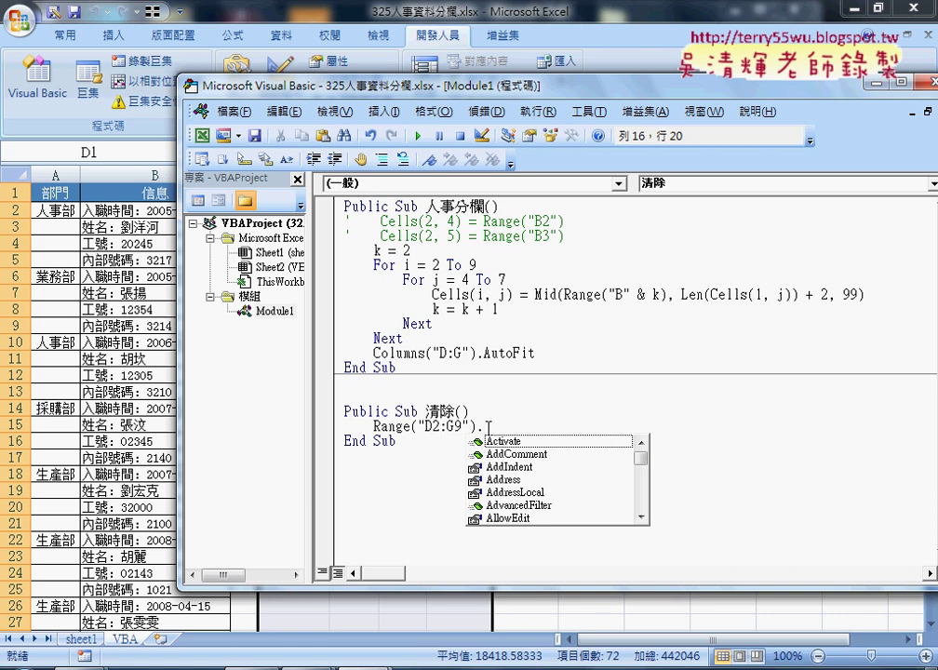
text(cl)
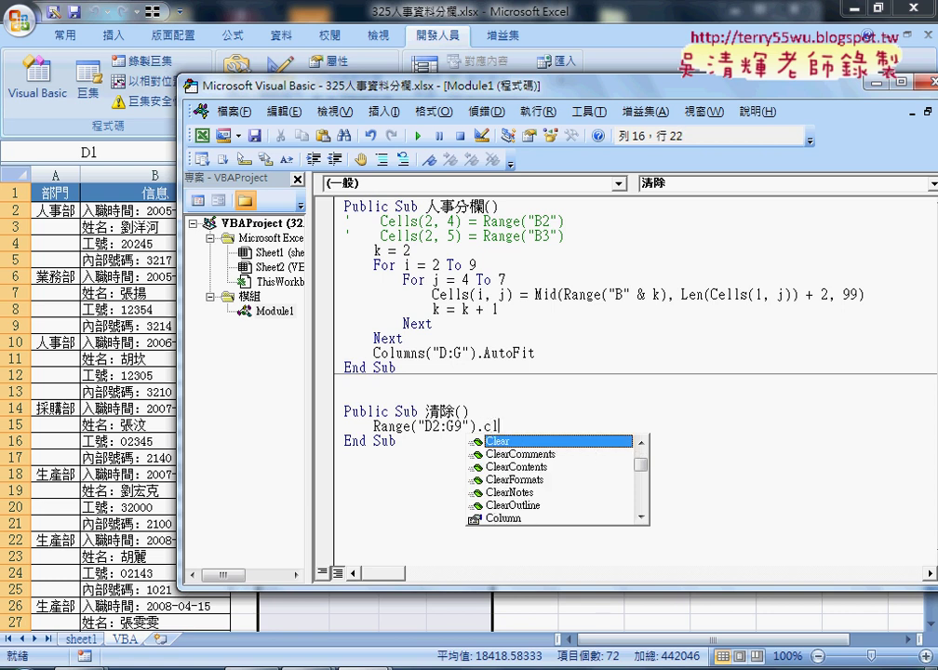
key(Down)
key(Down)
key(space)
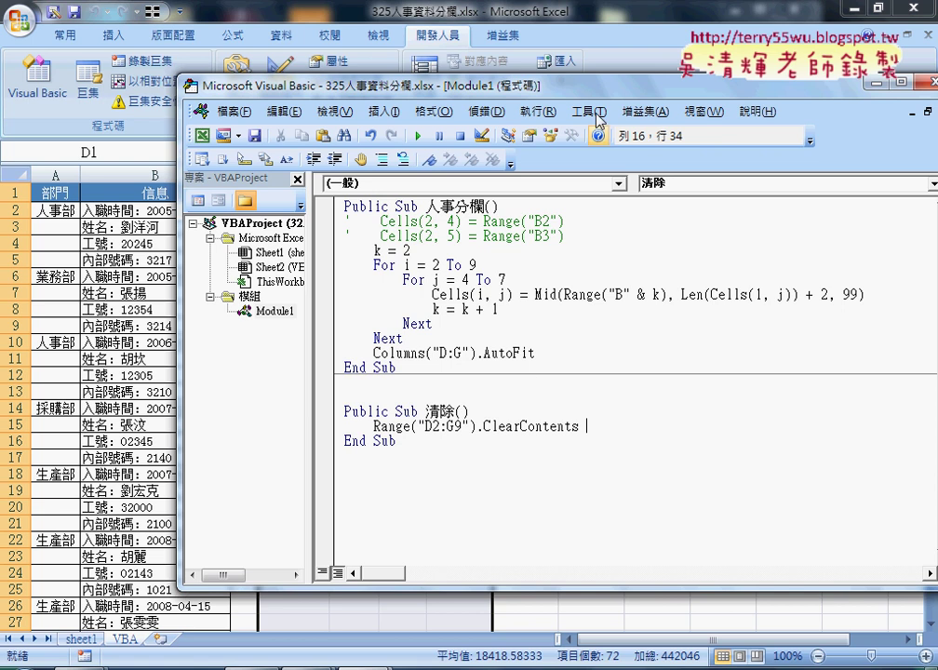
click(491, 26)
click(722, 259)
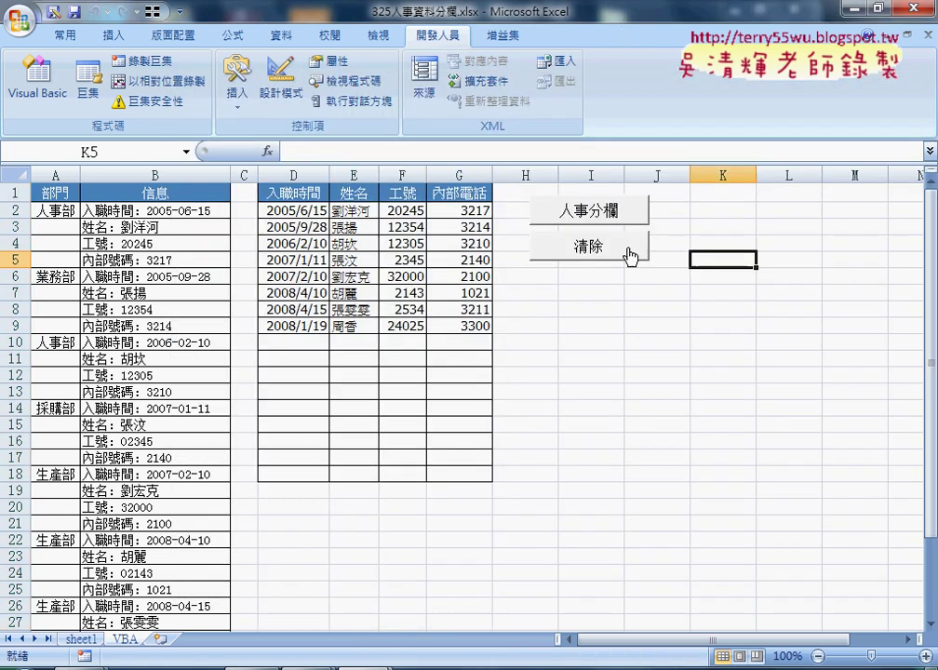
click(588, 246)
click(595, 217)
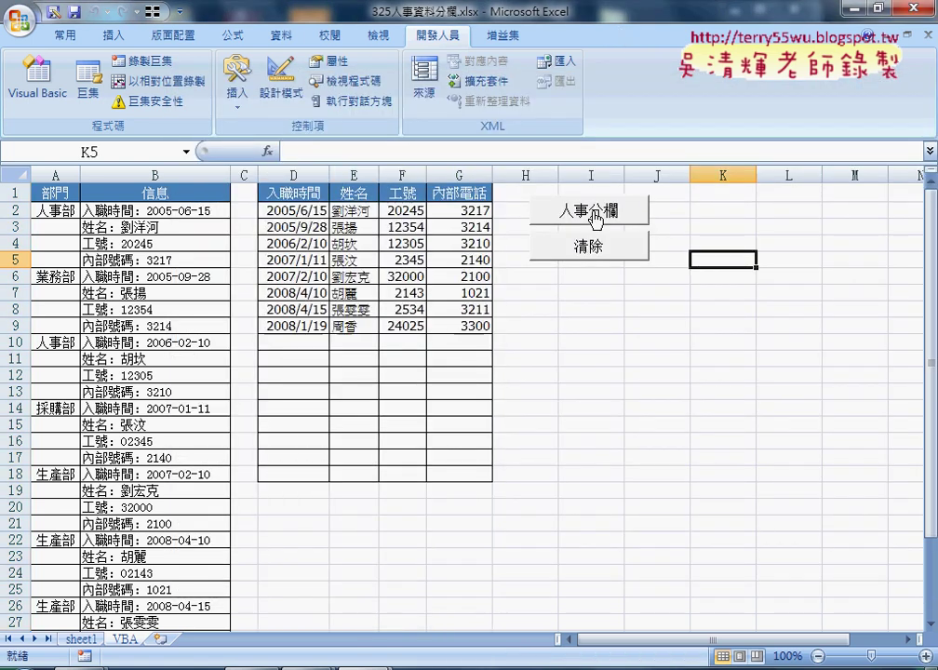
click(593, 245)
click(597, 216)
Step: Scroll 325人事資料分欄.docx down to the 人事分欄 code, AutoFit line and 清除 sub
click(279, 669)
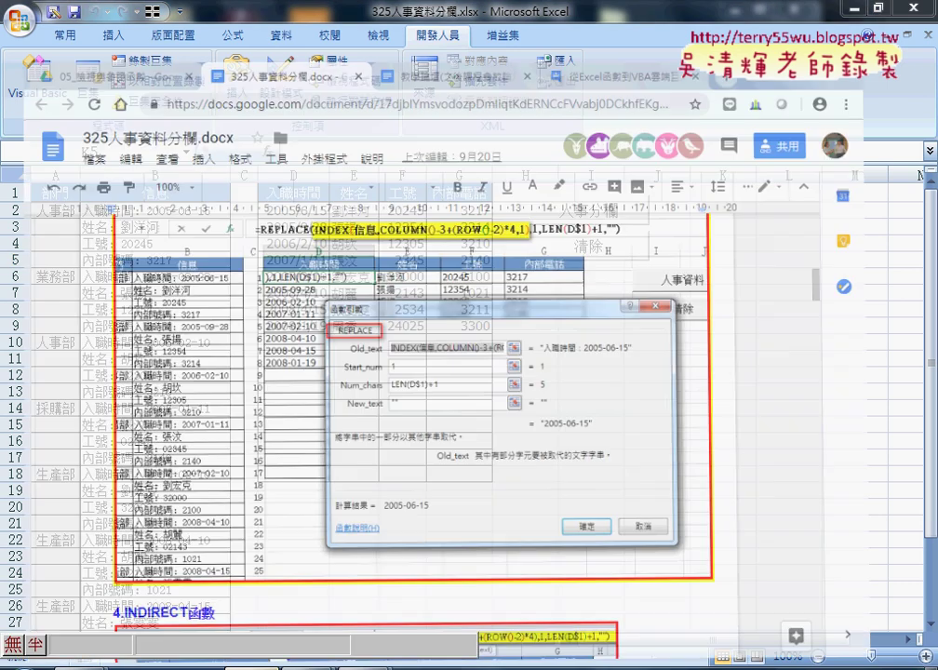
scroll(410, 424, down, 2)
scroll(410, 425, down, 2)
scroll(410, 424, down, 2)
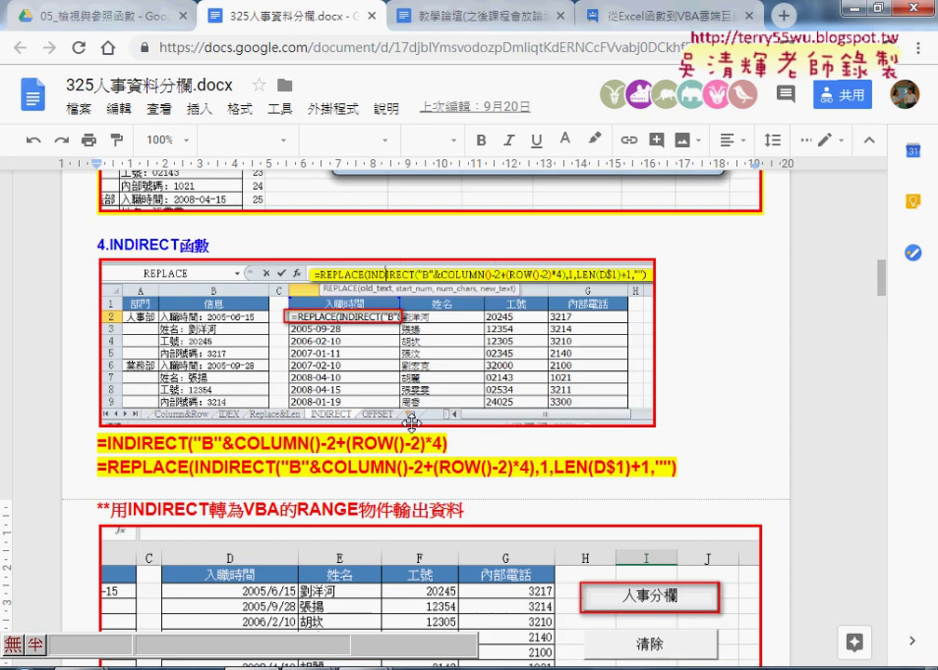
scroll(410, 424, down, 4)
scroll(410, 424, down, 2)
scroll(410, 424, down, 1)
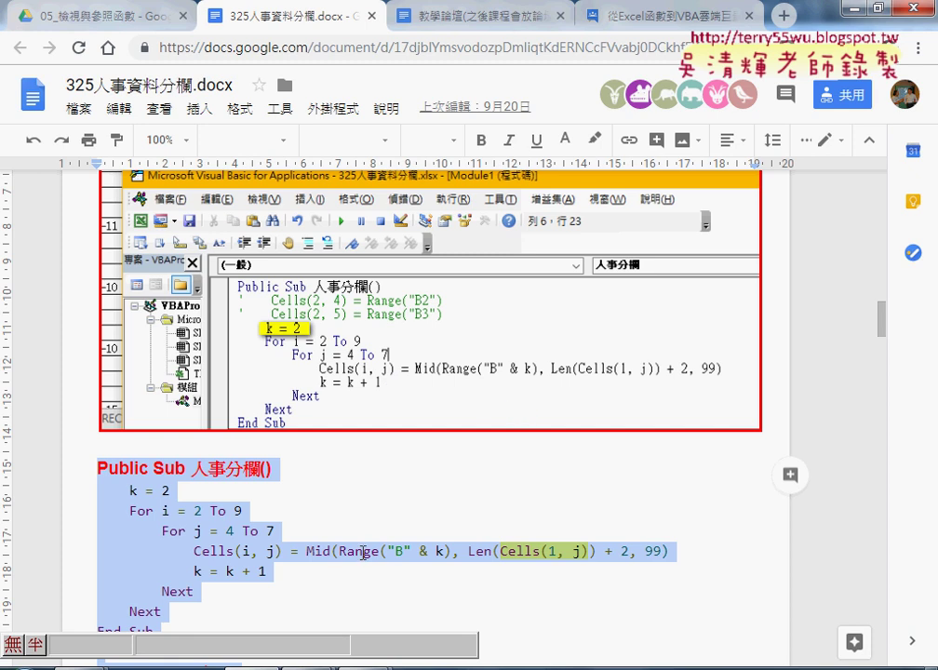
scroll(363, 551, down, 1)
scroll(363, 547, down, 1)
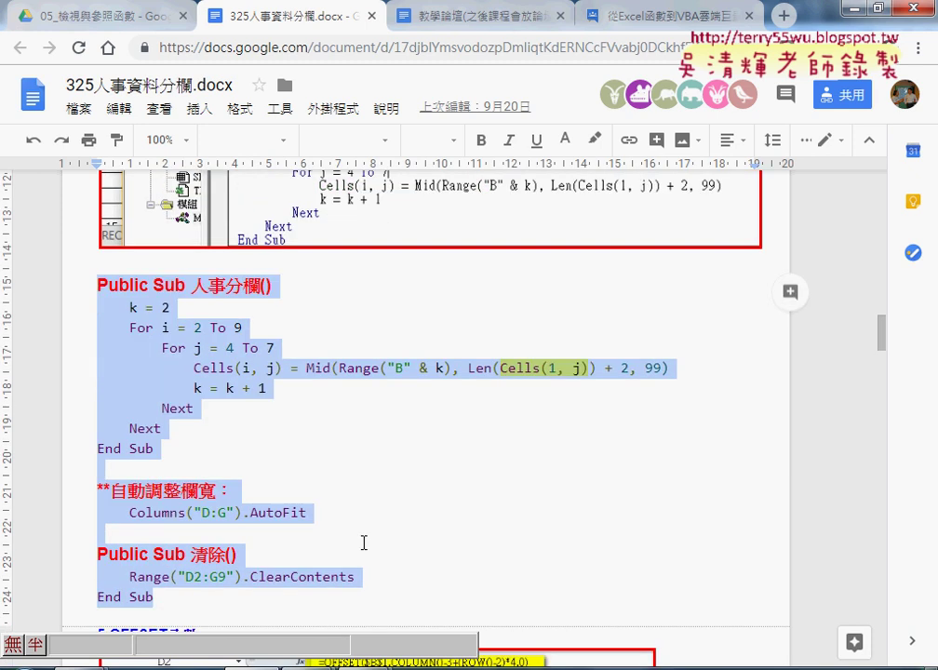